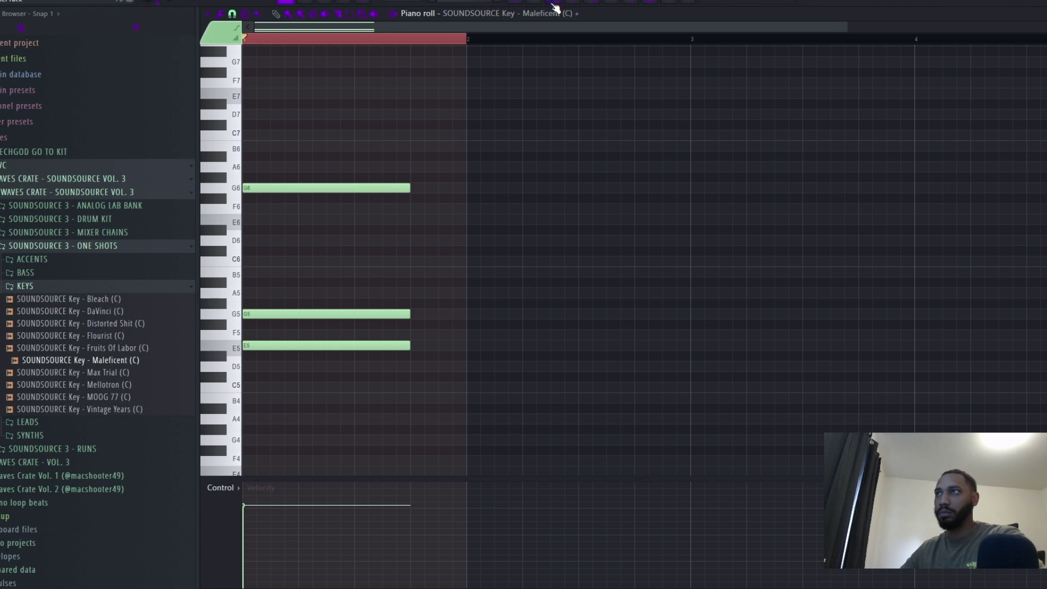
Adjust the Maleficent key's channel envelope and sample settings, and audition the three-note chord in bar 1
{"action": "left_click", "coordinate": [554, 4]}
{"action": "left_click", "coordinate": [328, 319]}
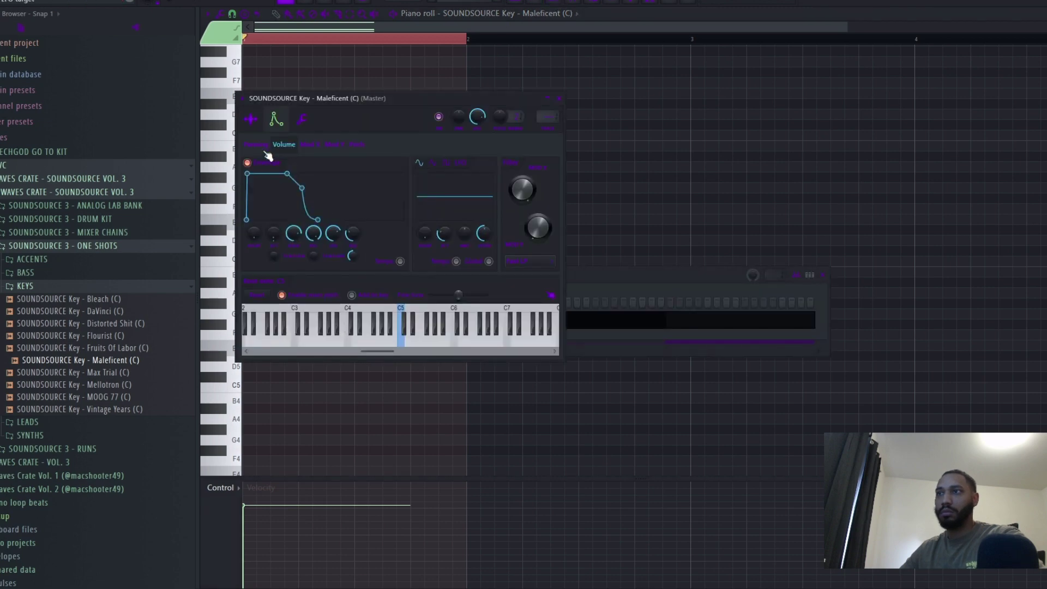
{"action": "left_click", "coordinate": [251, 119]}
{"action": "left_click", "coordinate": [333, 250]}
{"action": "right_click", "coordinate": [686, 129]}
{"action": "key", "text": "space"}
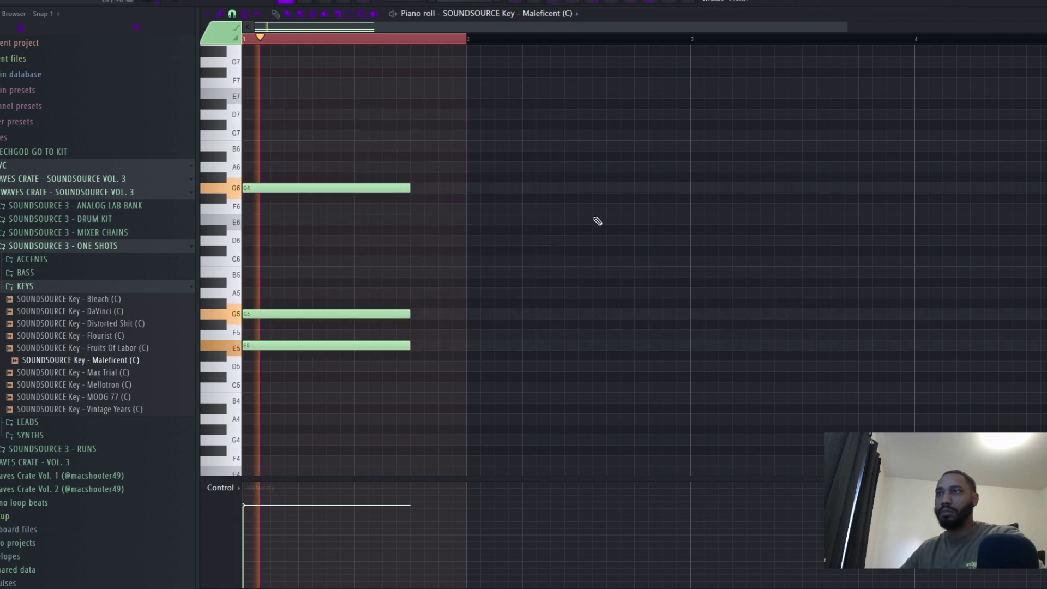
{"action": "key", "text": "space"}
Add an E4 bass note beneath the bar 1 chord, matching its length, and play the chord back
{"action": "scroll", "coordinate": [413, 210], "scroll_direction": "down", "scroll_amount": 1}
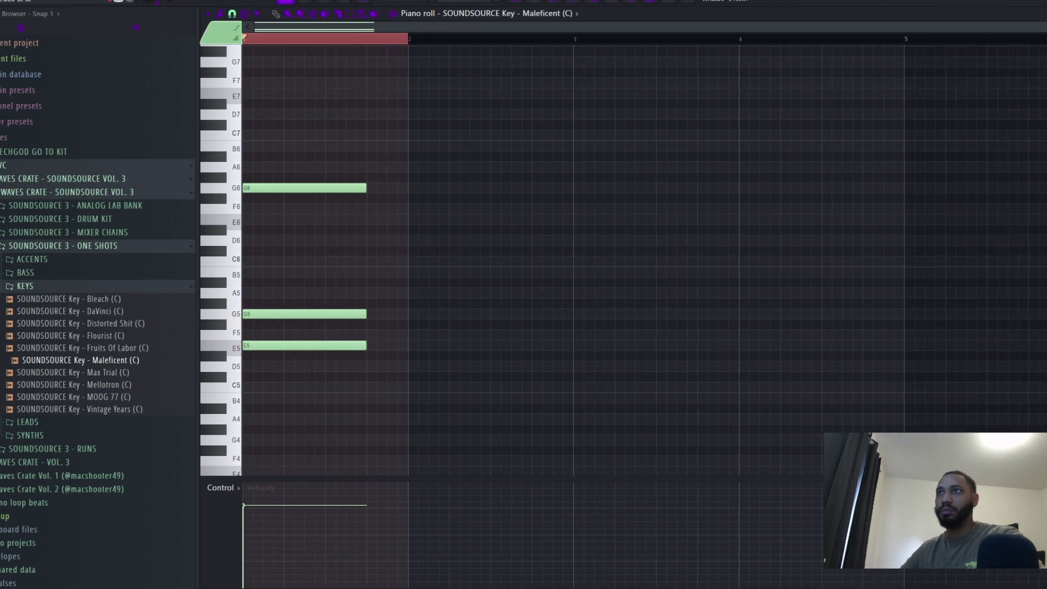
{"action": "key", "text": "space"}
{"action": "key", "text": "space"}
{"action": "left_click", "coordinate": [238, 229]}
{"action": "key", "text": "space"}
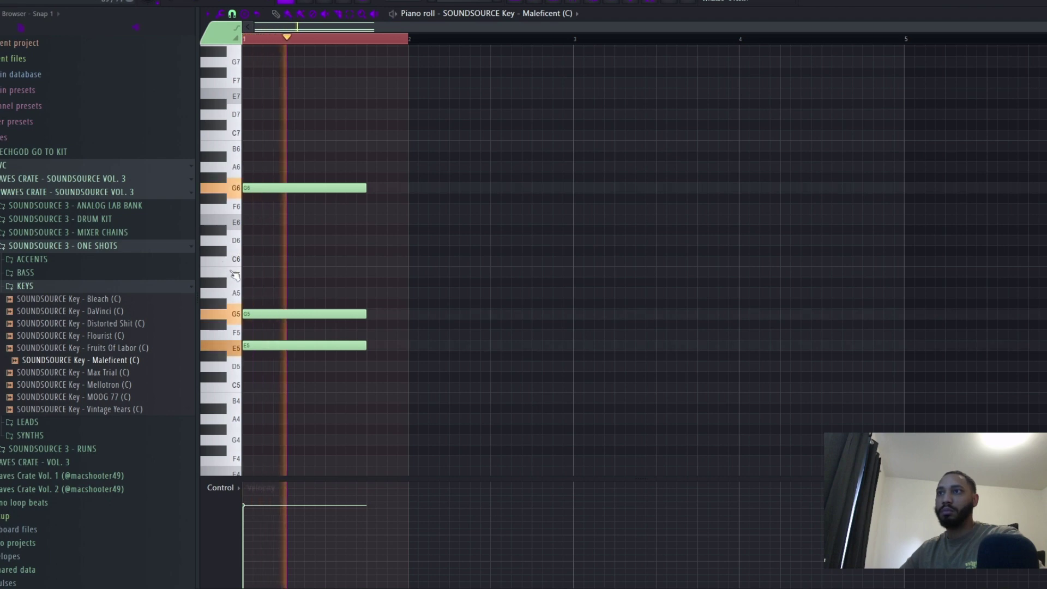
{"action": "scroll", "coordinate": [441, 254], "scroll_direction": "down", "scroll_amount": 2}
{"action": "key", "text": "space"}
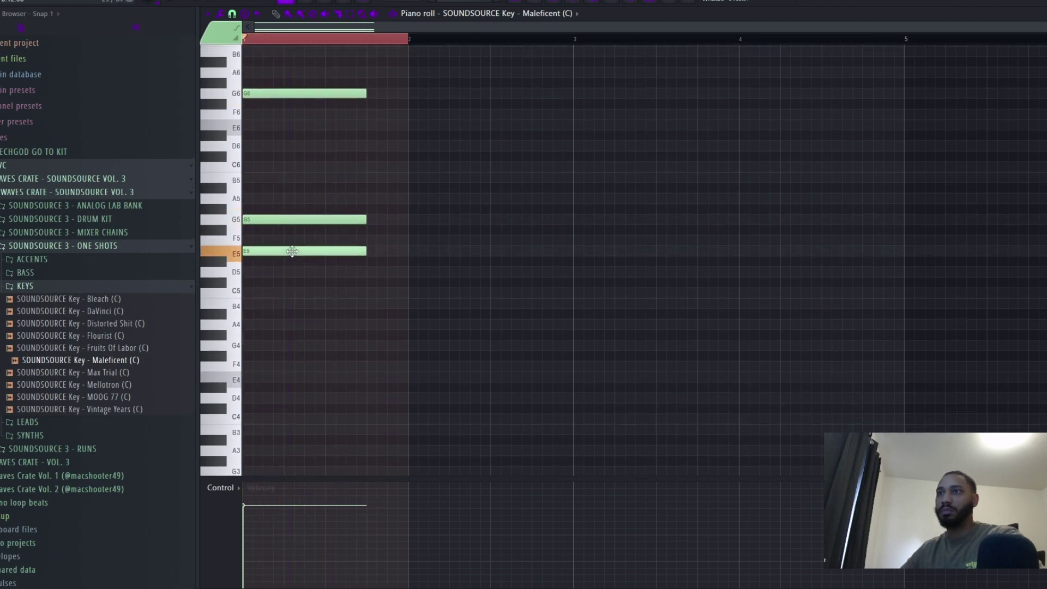
{"action": "mouse_move", "coordinate": [269, 358]}
{"action": "left_mouse_down"}
{"action": "mouse_move", "coordinate": [264, 325]}
{"action": "mouse_move", "coordinate": [261, 378]}
{"action": "left_mouse_up"}
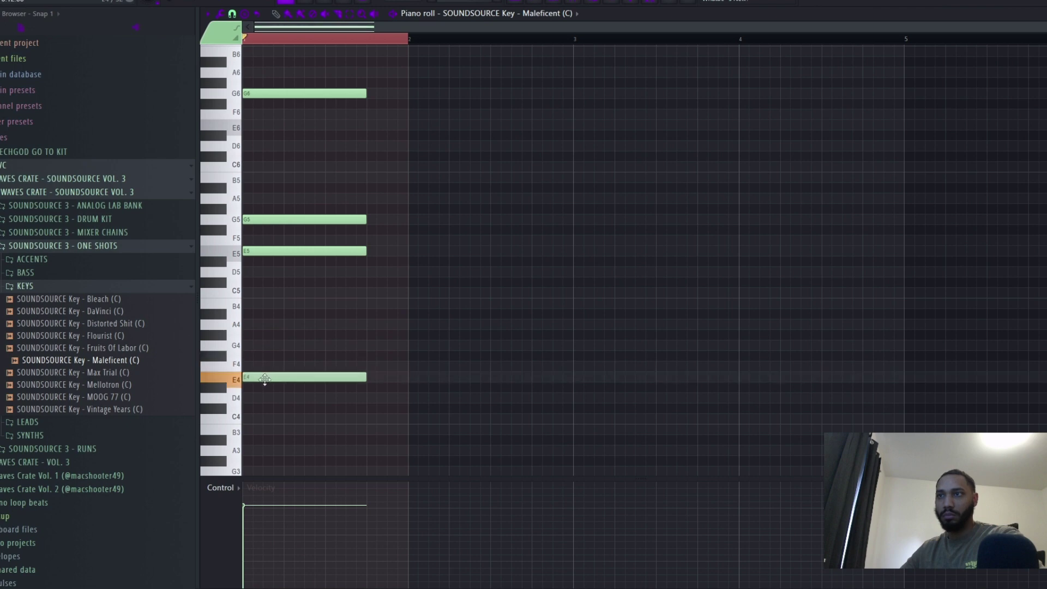
{"action": "key", "text": "space"}
{"action": "key", "text": "space"}
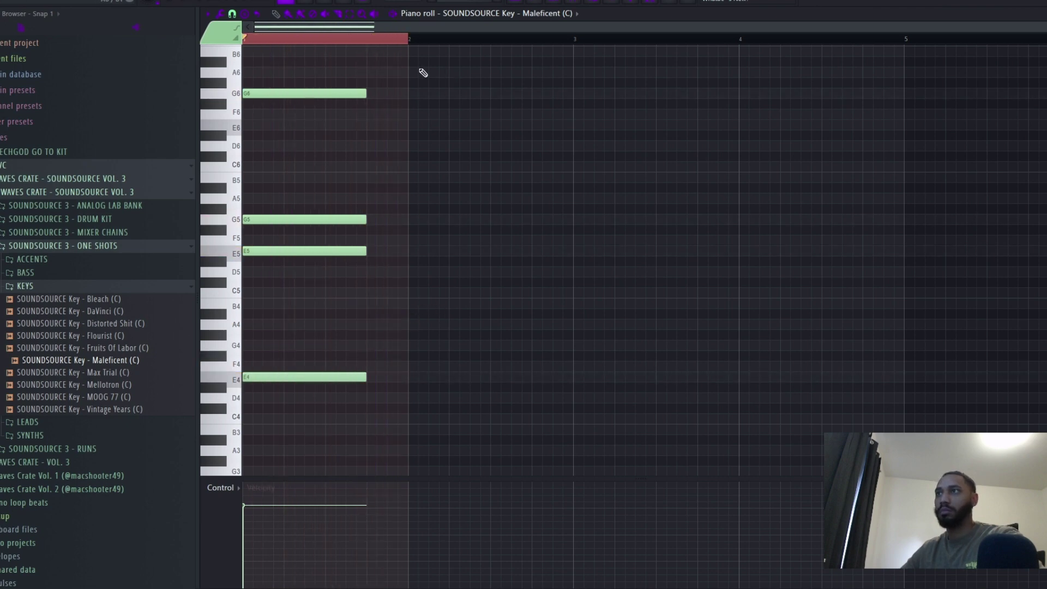
Copy the bar 1 chord's E5, G5 and G6 notes into bar 2 with an F#4 bass note, and play it
{"action": "key", "text": "ctrl+d"}
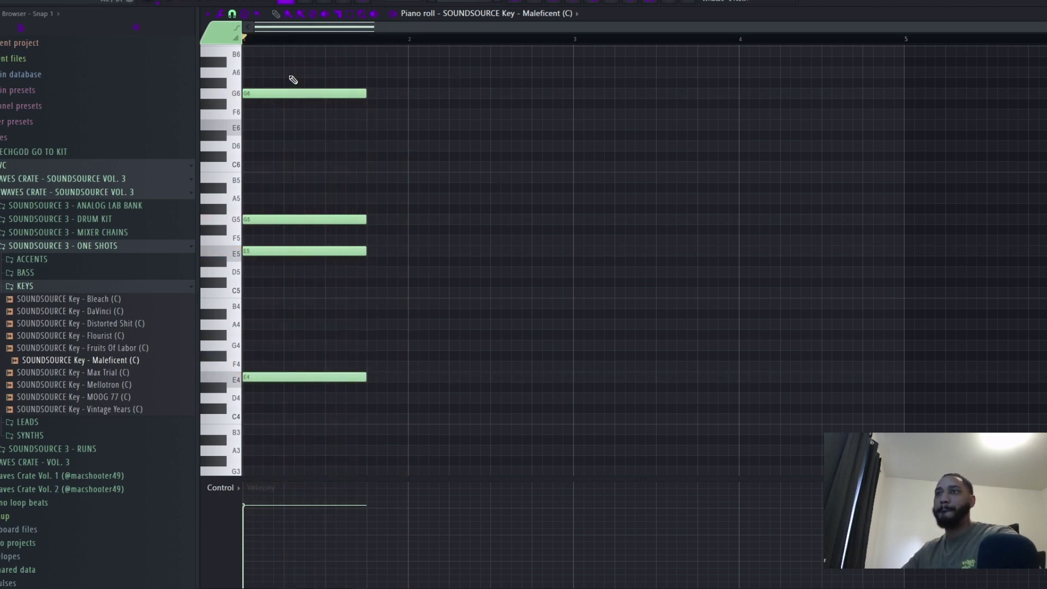
{"action": "mouse_move", "coordinate": [291, 77]}
{"action": "left_mouse_down"}
{"action": "mouse_move", "coordinate": [299, 251]}
{"action": "mouse_move", "coordinate": [465, 254]}
{"action": "left_mouse_up"}
{"action": "right_click", "coordinate": [525, 355]}
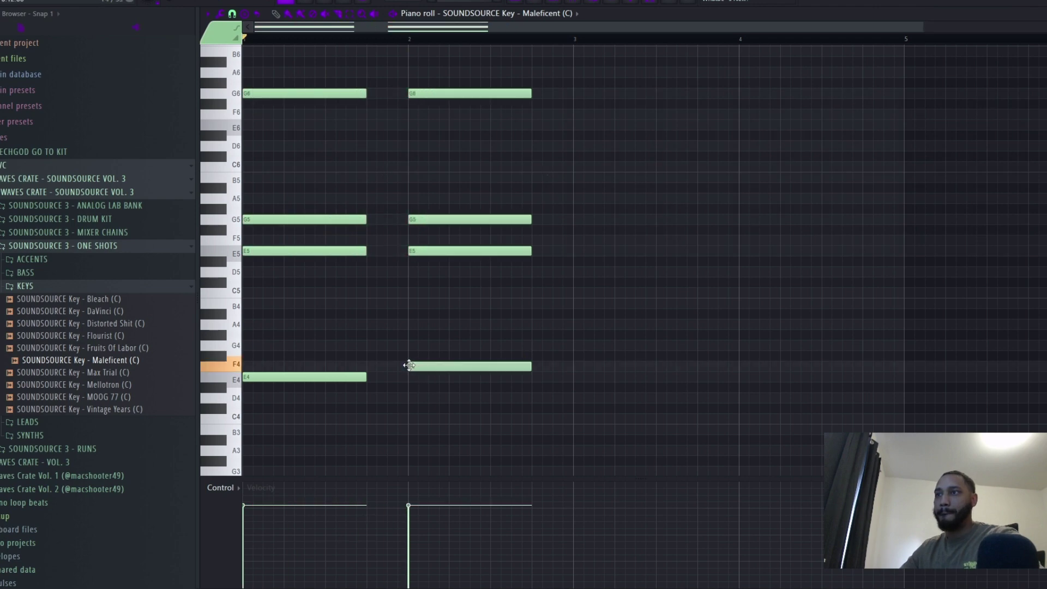
{"action": "mouse_move", "coordinate": [409, 366]}
{"action": "left_mouse_down"}
{"action": "mouse_move", "coordinate": [409, 343]}
{"action": "mouse_move", "coordinate": [409, 356]}
{"action": "left_mouse_up"}
{"action": "key", "text": "space"}
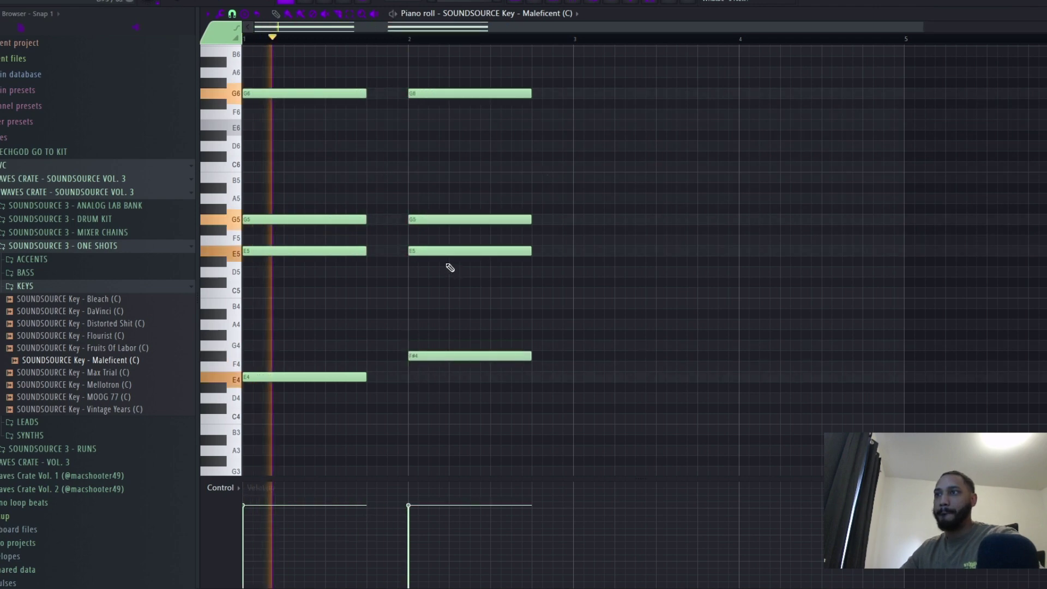
{"action": "key", "text": "space"}
Raise the bar 2 chord's E5 note to F#5, keep the middle note on G5, and play both chords
{"action": "left_click_drag", "start_coordinate": [439, 220], "coordinate": [444, 177]}
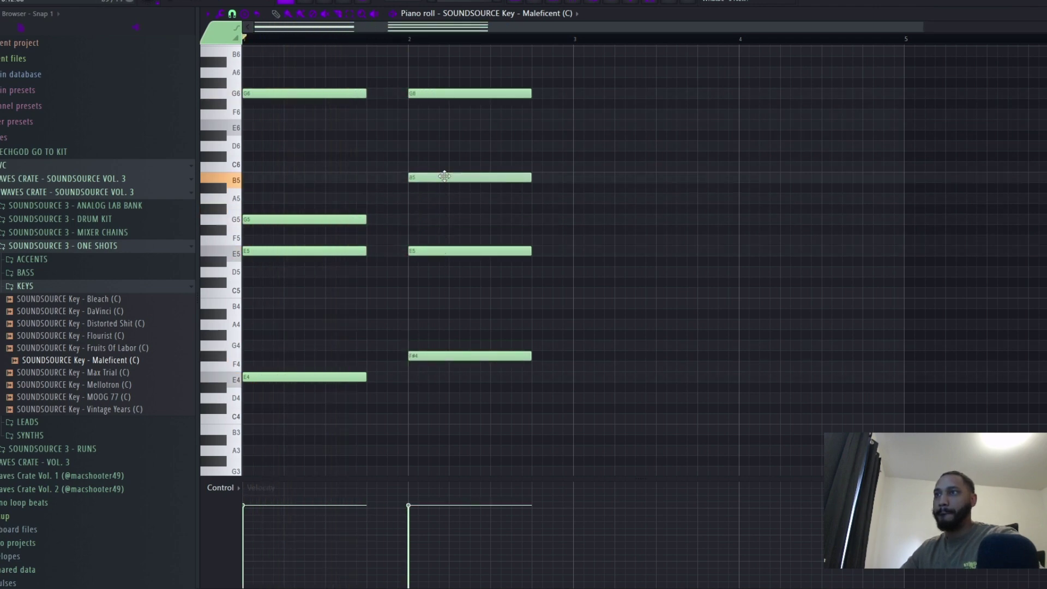
{"action": "mouse_move", "coordinate": [437, 254]}
{"action": "left_mouse_down"}
{"action": "mouse_move", "coordinate": [437, 221]}
{"action": "mouse_move", "coordinate": [437, 238]}
{"action": "left_mouse_up"}
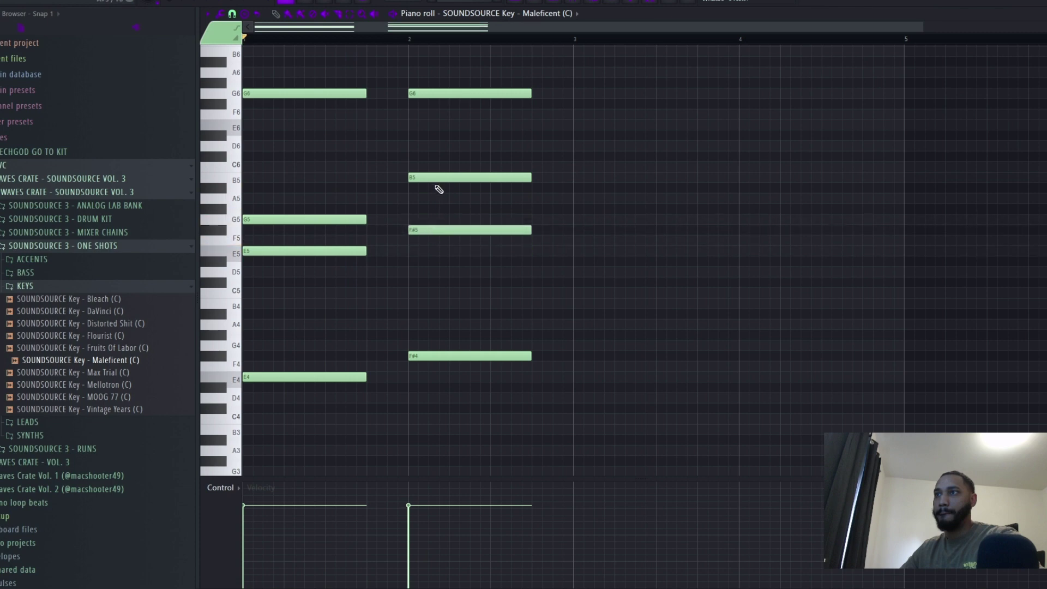
{"action": "left_click_drag", "start_coordinate": [436, 178], "coordinate": [435, 221]}
{"action": "key", "text": "space"}
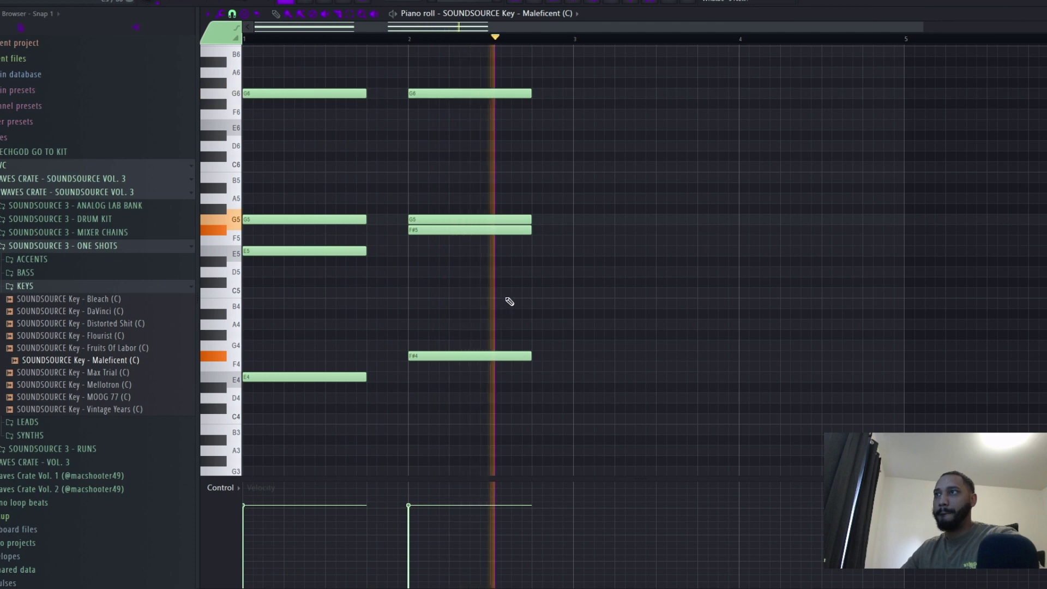
Lower the bar 2 bass note to E4 while listening to the two chords
{"action": "scroll", "coordinate": [504, 298], "scroll_direction": "down", "scroll_amount": 1}
{"action": "scroll", "coordinate": [497, 301], "scroll_direction": "up", "scroll_amount": 3}
{"action": "scroll", "coordinate": [501, 304], "scroll_direction": "down", "scroll_amount": 2}
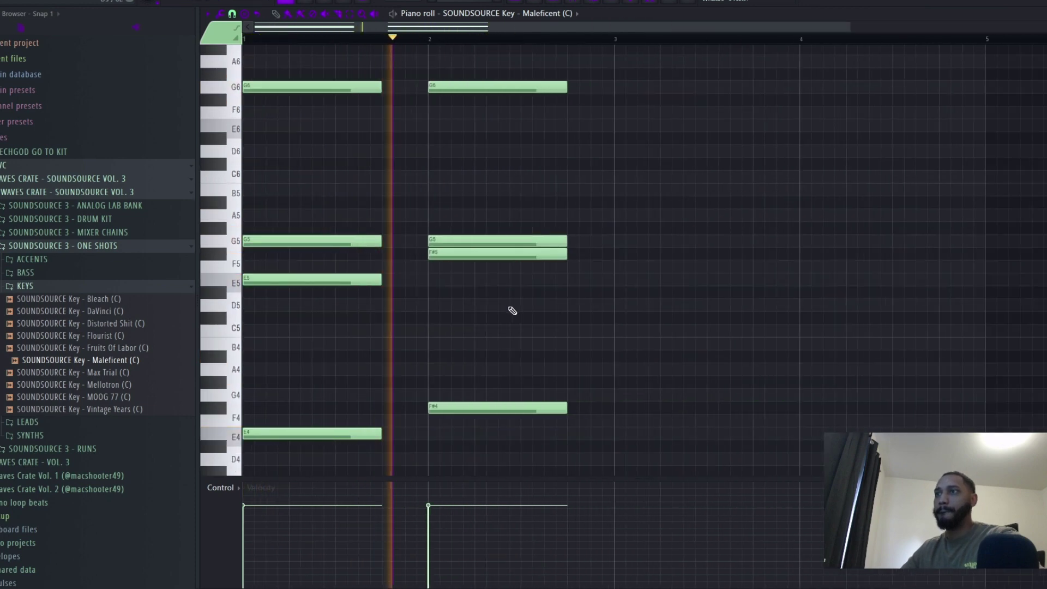
{"action": "scroll", "coordinate": [513, 311], "scroll_direction": "down", "scroll_amount": 1}
{"action": "scroll", "coordinate": [408, 315], "scroll_direction": "down", "scroll_amount": 3}
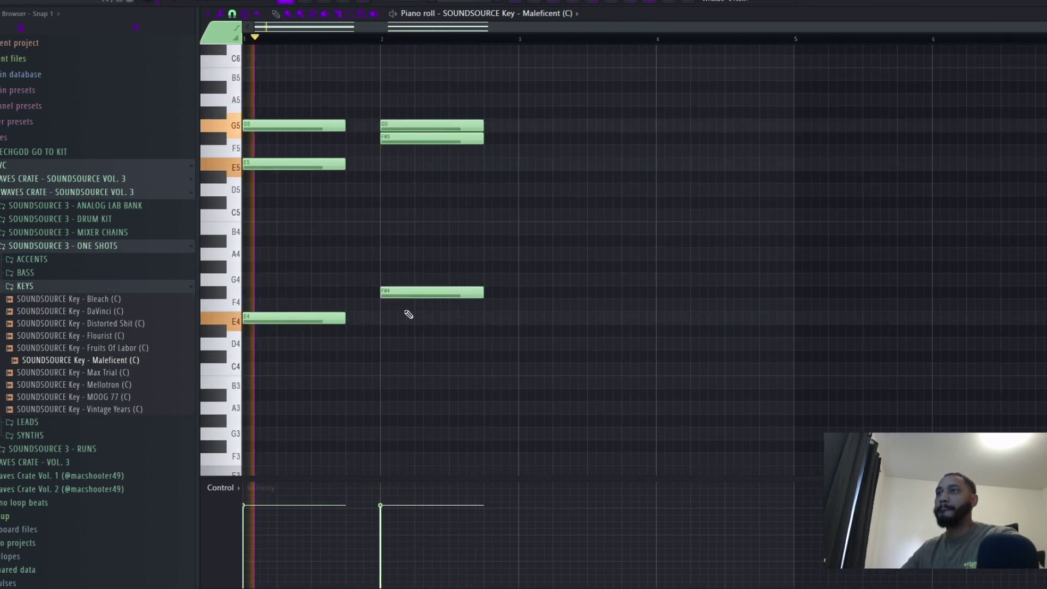
{"action": "left_click_drag", "start_coordinate": [393, 293], "coordinate": [388, 322]}
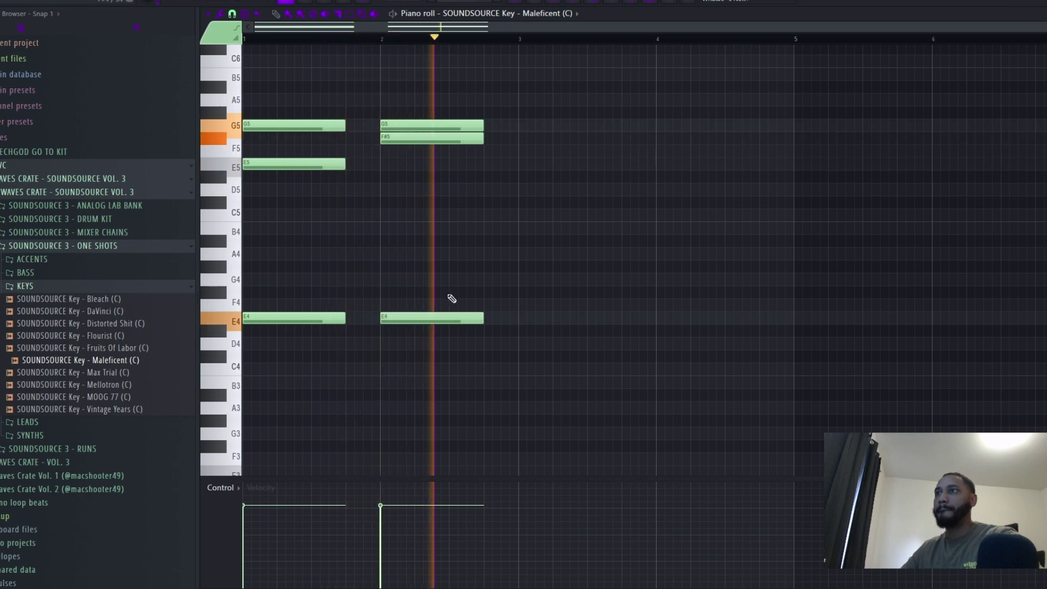
{"action": "key", "text": "space"}
Place an F4 bass note at bar 3, copy bar 2's F#5, G5 and G6 notes above it, and play the progression
{"action": "left_click", "coordinate": [566, 304]}
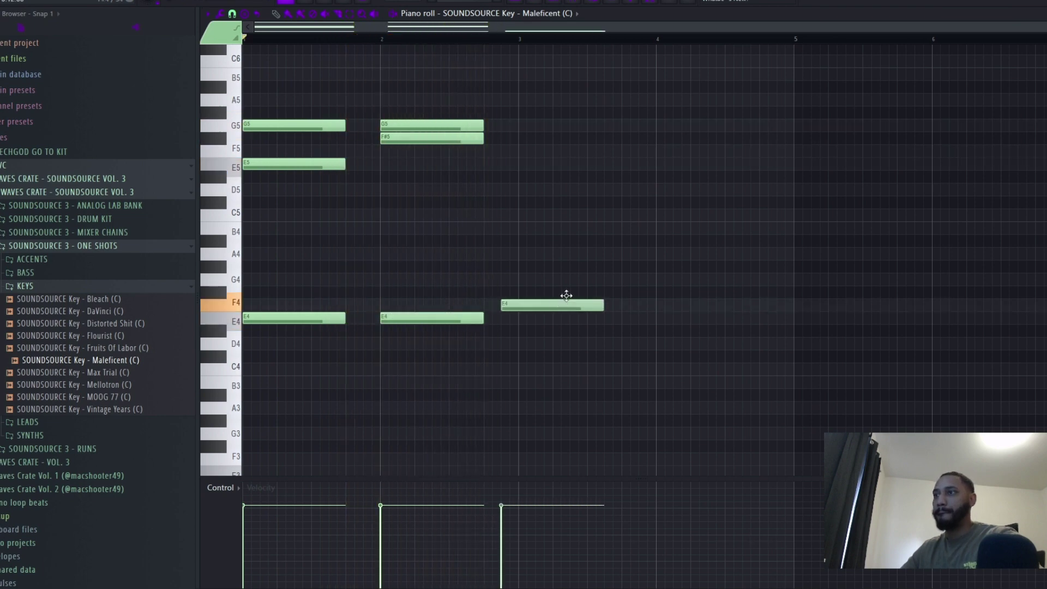
{"action": "scroll", "coordinate": [524, 255], "scroll_direction": "down", "scroll_amount": 1}
{"action": "scroll", "coordinate": [531, 254], "scroll_direction": "up", "scroll_amount": 2}
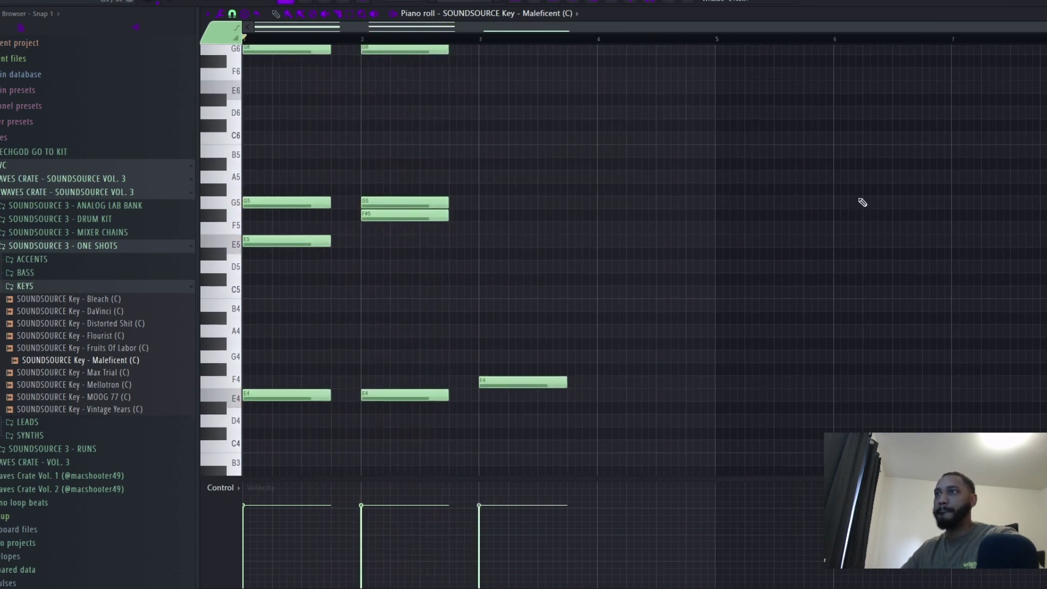
{"action": "left_click_drag", "start_coordinate": [1042, 41], "coordinate": [1030, 48]}
{"action": "mouse_move", "coordinate": [402, 69]}
{"action": "left_mouse_down"}
{"action": "mouse_move", "coordinate": [405, 225]}
{"action": "mouse_move", "coordinate": [491, 224]}
{"action": "left_mouse_up"}
{"action": "key", "text": "ctrl+z"}
{"action": "left_click", "coordinate": [390, 92]}
{"action": "key", "text": "ctrl+z"}
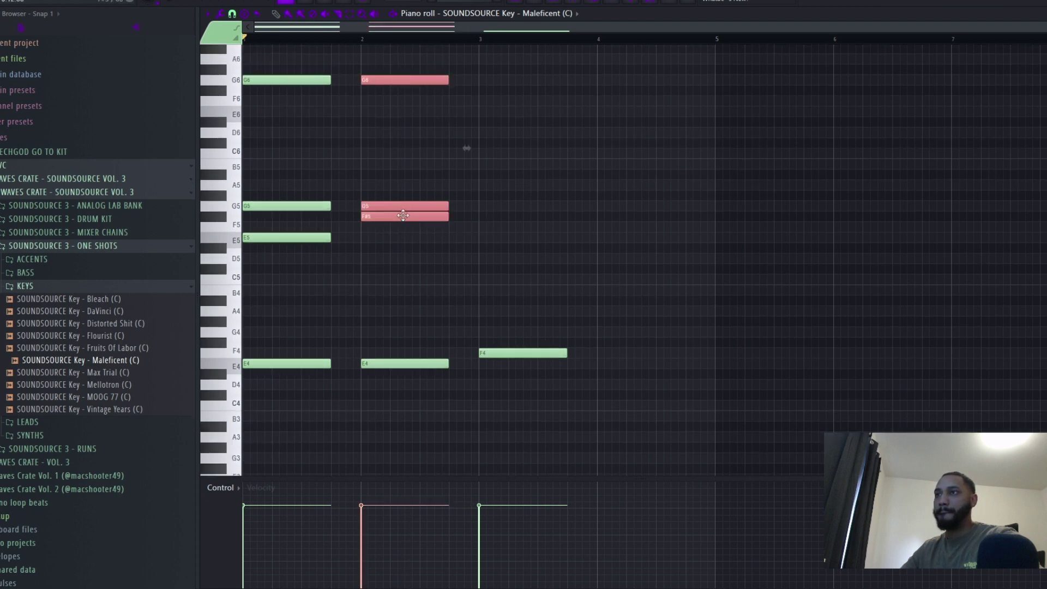
{"action": "key", "text": "ctrl+b"}
{"action": "key", "text": "space"}
{"action": "left_click", "coordinate": [603, 276]}
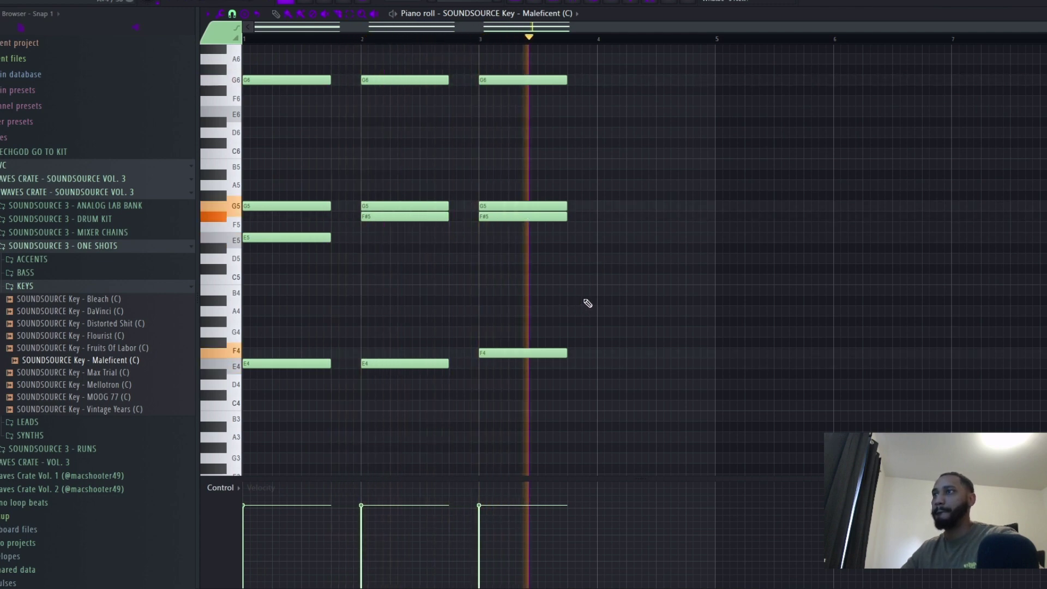
Raise the bar 3 bass note to F#4 and audition the progression
{"action": "key", "text": "space"}
{"action": "left_click_drag", "start_coordinate": [503, 352], "coordinate": [503, 343]}
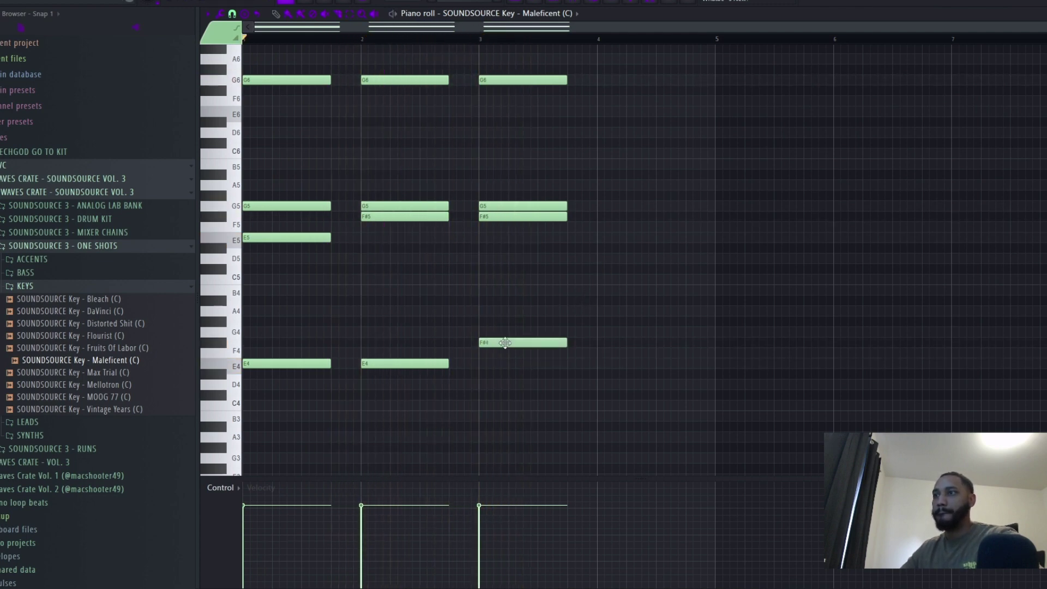
{"action": "key", "text": "space"}
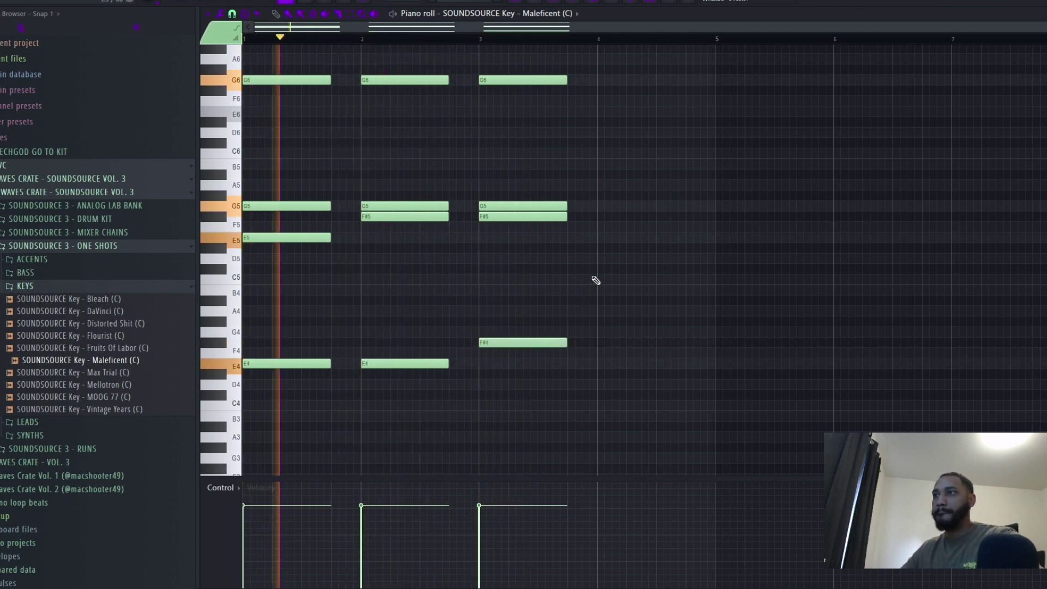
{"action": "key", "text": "space"}
Build the bar 4 chord from a G4 bass note and copies of bar 3's F#5, G5 and G6 notes, and play it
{"action": "left_click", "coordinate": [601, 333]}
{"action": "left_click_drag", "start_coordinate": [512, 66], "coordinate": [637, 214]}
{"action": "left_click", "coordinate": [682, 234], "text": "ctrl"}
{"action": "key", "text": "space"}
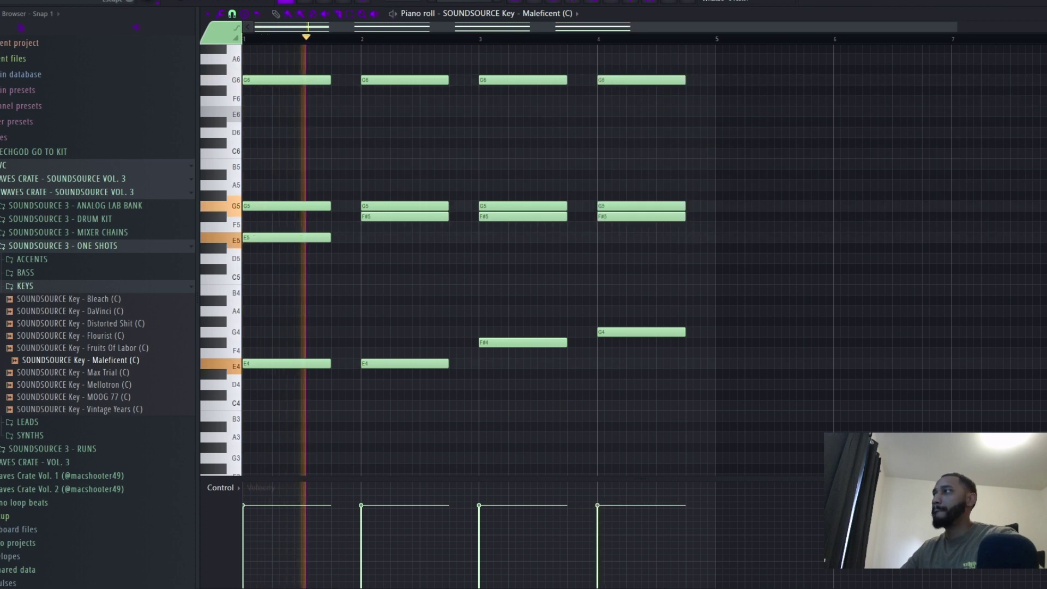
Duplicate the whole four-bar chord progression into bars 5 to 8 and play it from the start
{"action": "scroll", "coordinate": [709, 221], "scroll_direction": "down", "scroll_amount": 2}
{"action": "key", "text": "ctrl+a"}
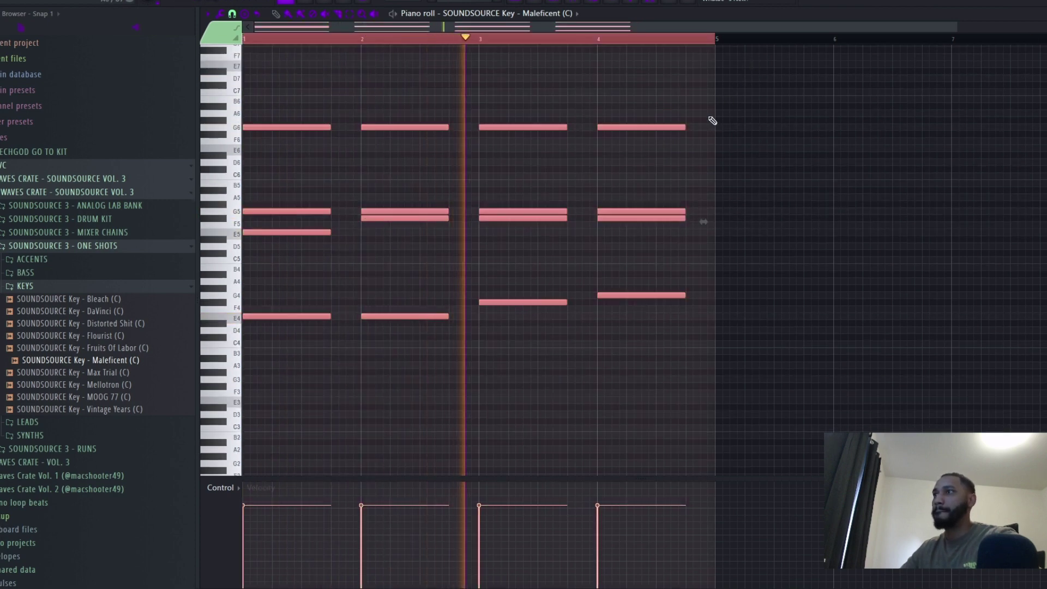
{"action": "key", "text": "ctrl+b"}
{"action": "scroll", "coordinate": [704, 142], "scroll_direction": "down", "scroll_amount": 2}
{"action": "left_click", "coordinate": [248, 39], "text": "ctrl"}
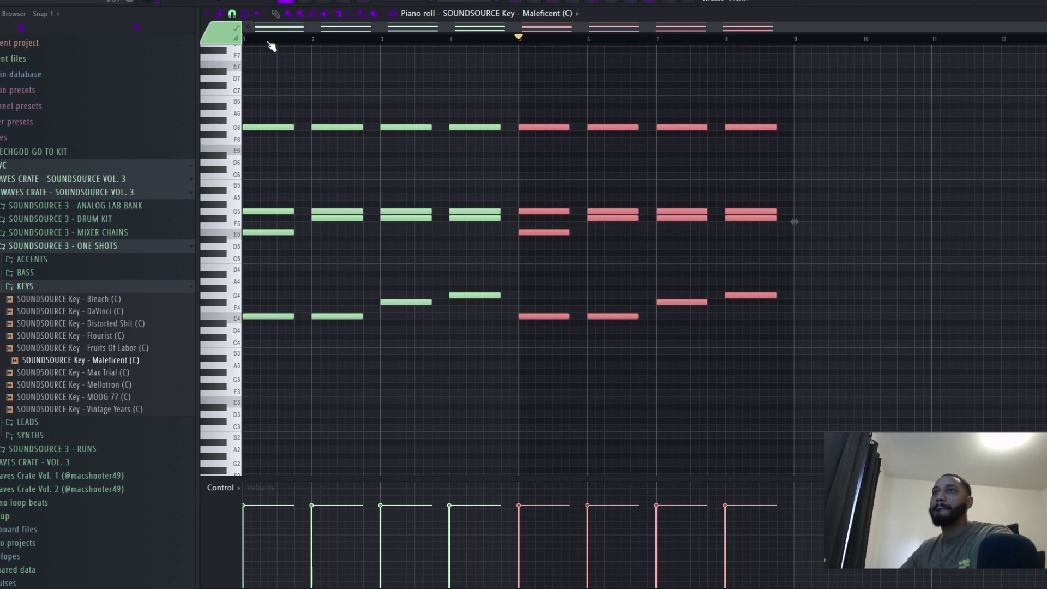
{"action": "key", "text": "space"}
Route the Maleficent key to mixer insert 2 and lower that track's fader
{"action": "left_click", "coordinate": [553, 2]}
{"action": "key", "text": "F9"}
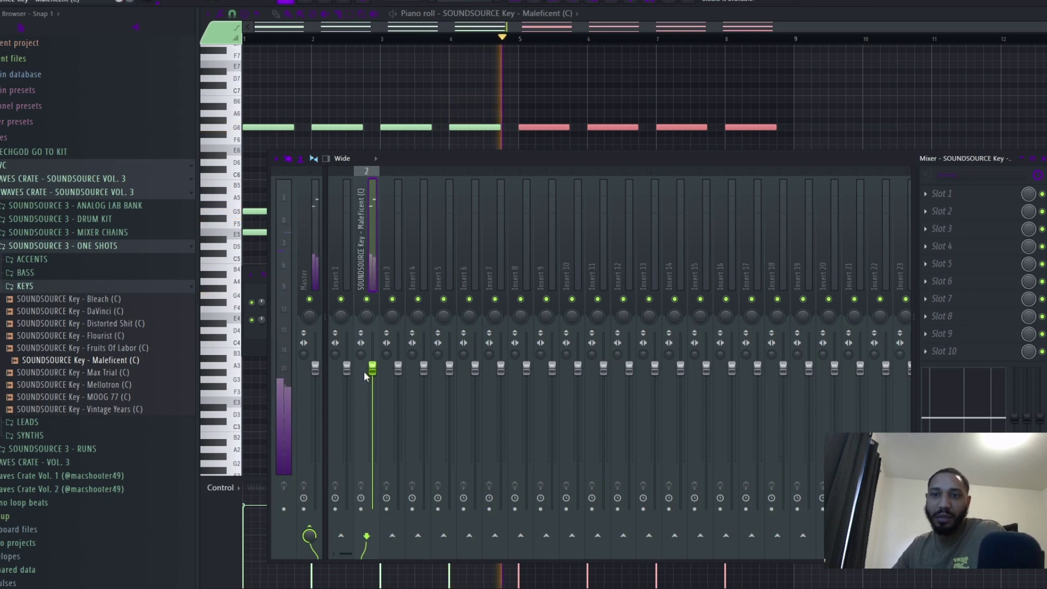
{"action": "left_click_drag", "start_coordinate": [376, 375], "coordinate": [376, 397]}
Load ValhallaVintageVerb in the track's first effect slot, set Mix to 68.8% and HighCut to 3460 Hz, and adjust LowCut
{"action": "left_click", "coordinate": [966, 199]}
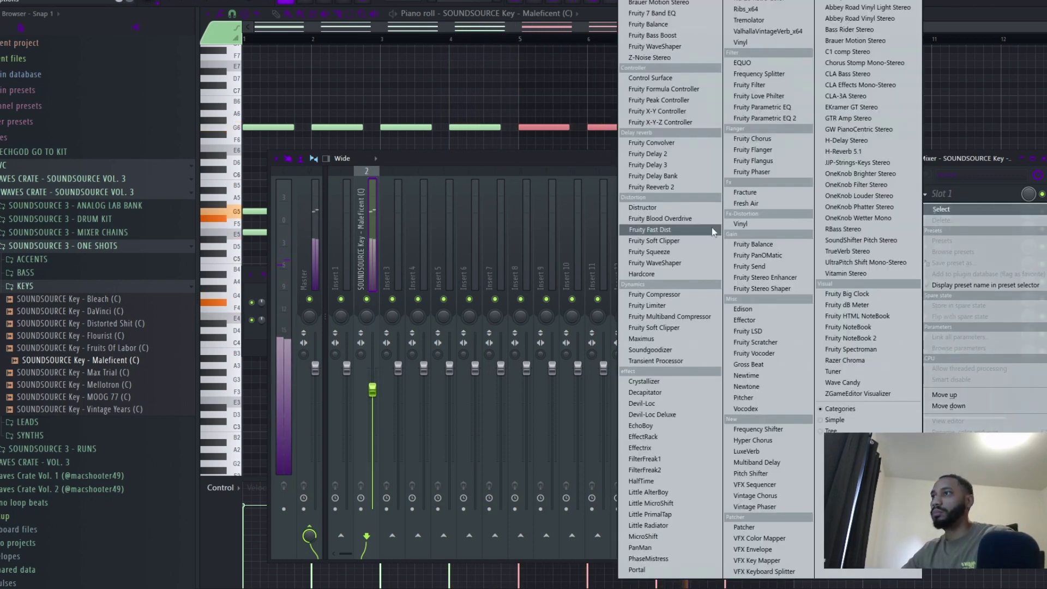
{"action": "left_click", "coordinate": [779, 31]}
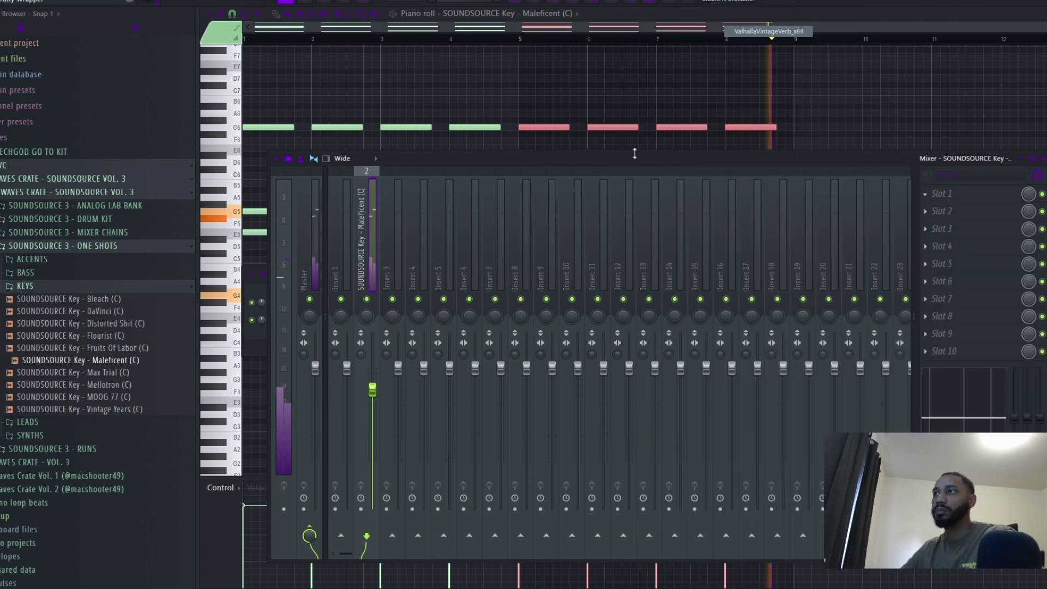
{"action": "left_click_drag", "start_coordinate": [343, 253], "coordinate": [355, 295]}
{"action": "left_click_drag", "start_coordinate": [786, 263], "coordinate": [800, 305]}
{"action": "mouse_move", "coordinate": [804, 257]}
{"action": "left_mouse_down"}
{"action": "mouse_move", "coordinate": [801, 267]}
{"action": "mouse_move", "coordinate": [802, 251]}
{"action": "left_mouse_up"}
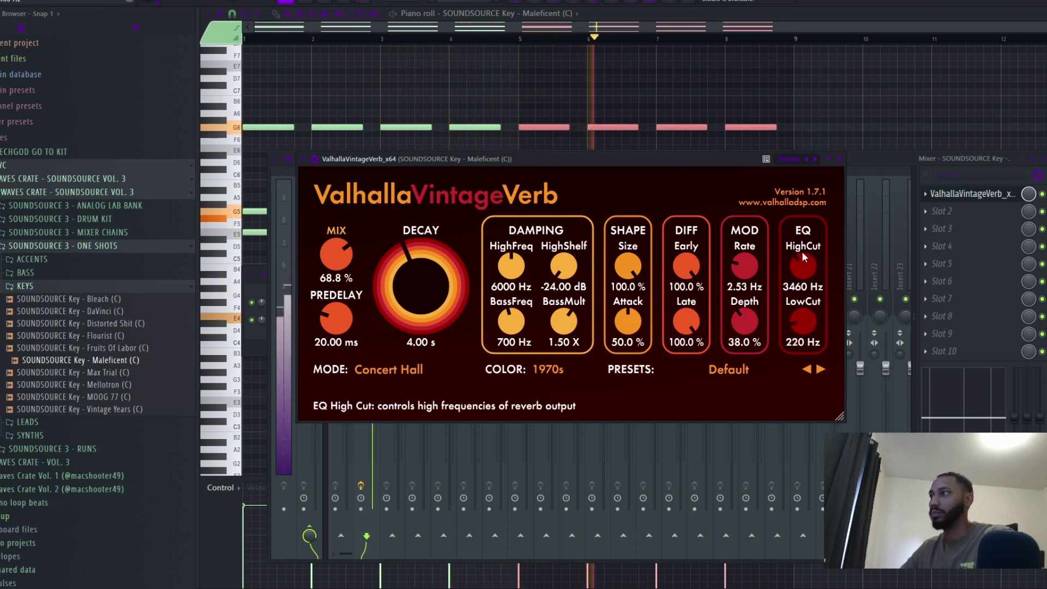
{"action": "left_click_drag", "start_coordinate": [804, 323], "coordinate": [808, 316]}
Shape the Maleficent track's mixer EQ to cut lows and boost highs, and lower its fader further
{"action": "mouse_move", "coordinate": [1014, 419]}
{"action": "left_mouse_down"}
{"action": "mouse_move", "coordinate": [1014, 444]}
{"action": "mouse_move", "coordinate": [1040, 391]}
{"action": "left_mouse_up"}
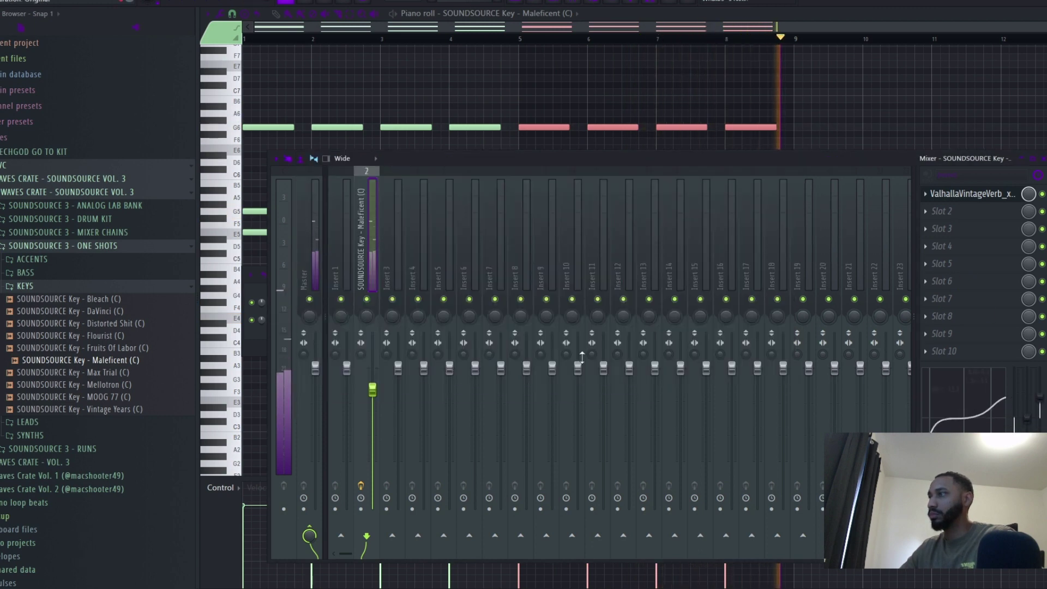
{"action": "left_click_drag", "start_coordinate": [376, 391], "coordinate": [377, 405]}
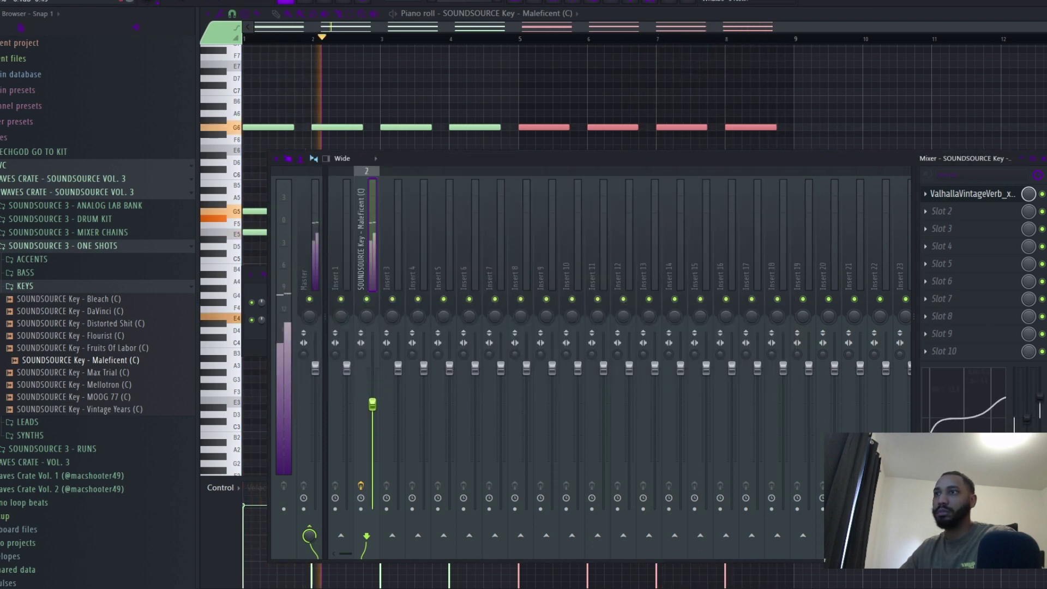
Quick render Pattern 1 as an audio clip on Track 2 of the playlist
{"action": "left_click", "coordinate": [516, 3]}
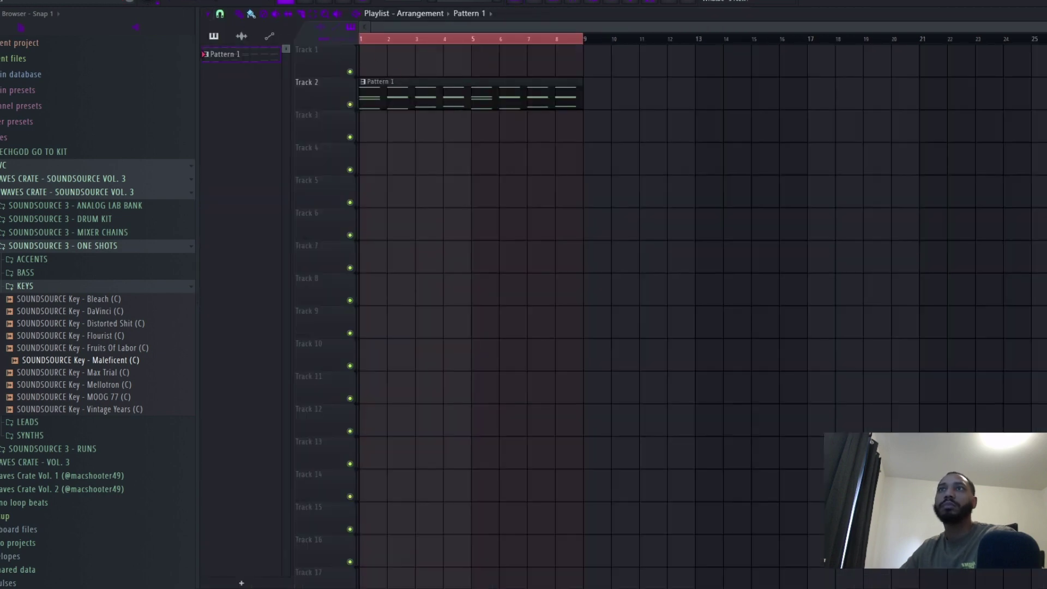
{"action": "left_click", "coordinate": [75, 0]}
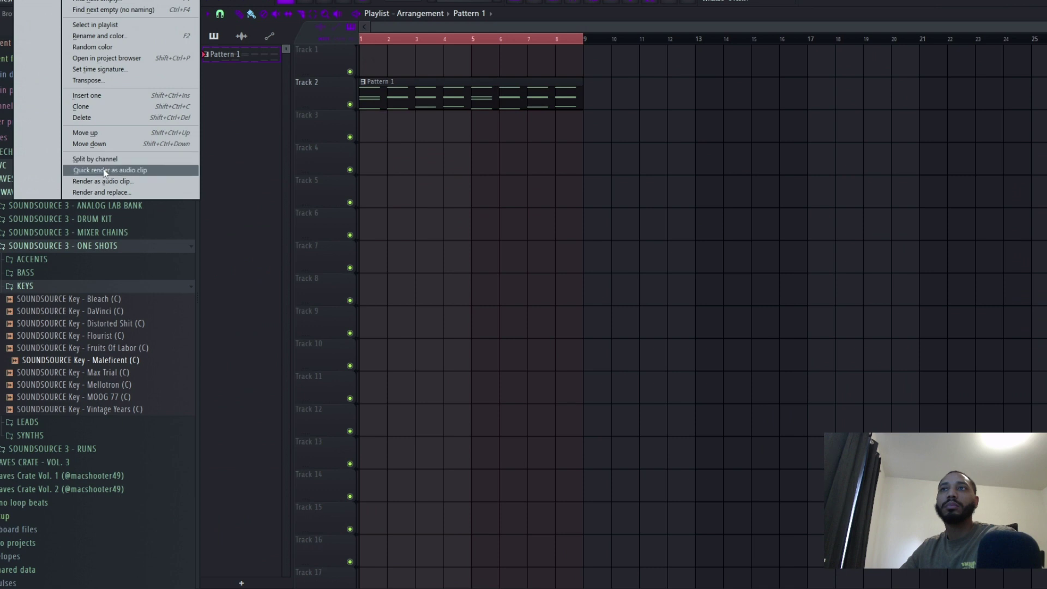
{"action": "left_click", "coordinate": [105, 172]}
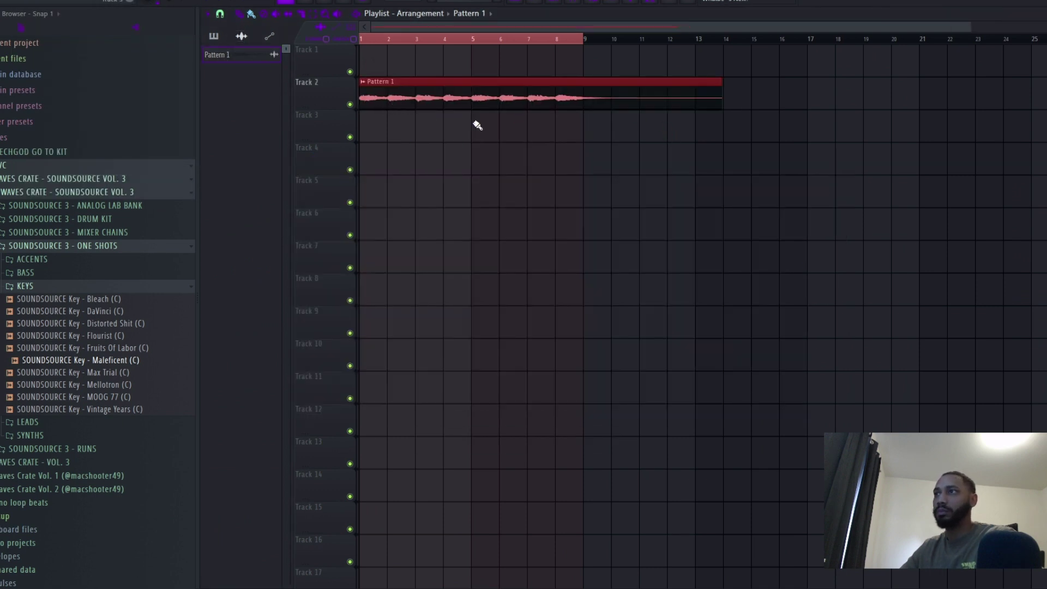
Deselect the rendered Track 2 clip and slice it at the start of bar 9
{"action": "key", "text": "ctrl+d"}
{"action": "key", "text": "c"}
{"action": "left_click", "coordinate": [588, 39]}
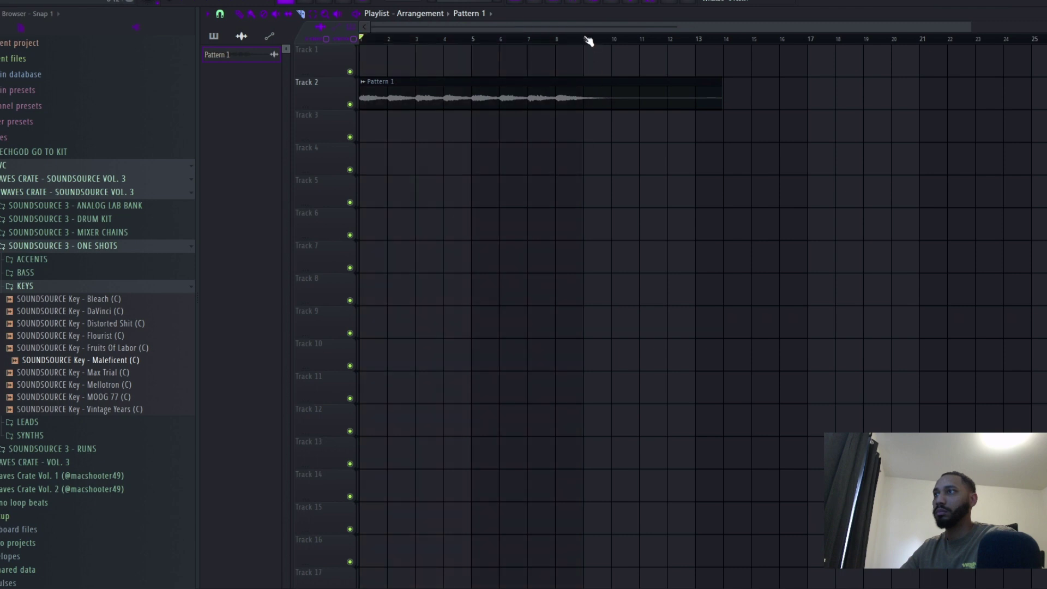
{"action": "key", "text": "space"}
{"action": "key", "text": "space"}
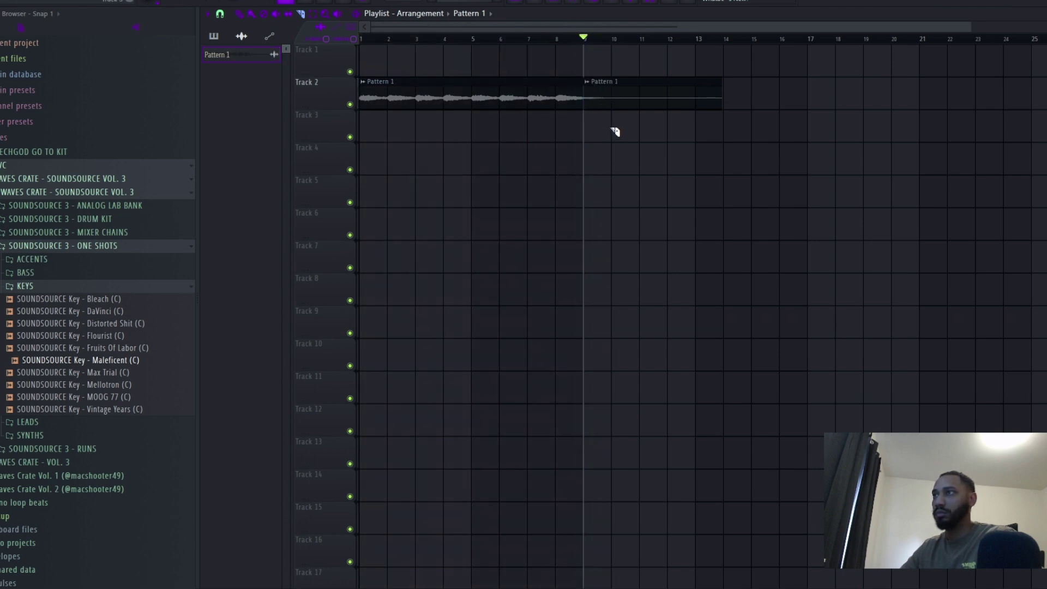
Move the sliced reverb tail to Track 4, set a finer playlist snap, and start the tail at the middle of bar 1
{"action": "left_click_drag", "start_coordinate": [620, 100], "coordinate": [444, 170]}
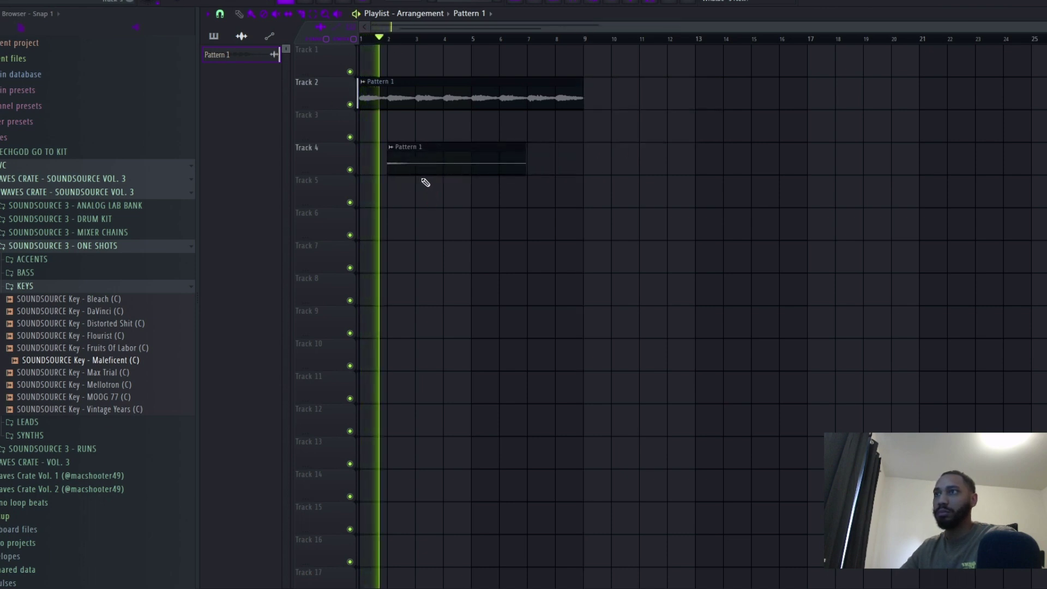
{"action": "key", "text": "space"}
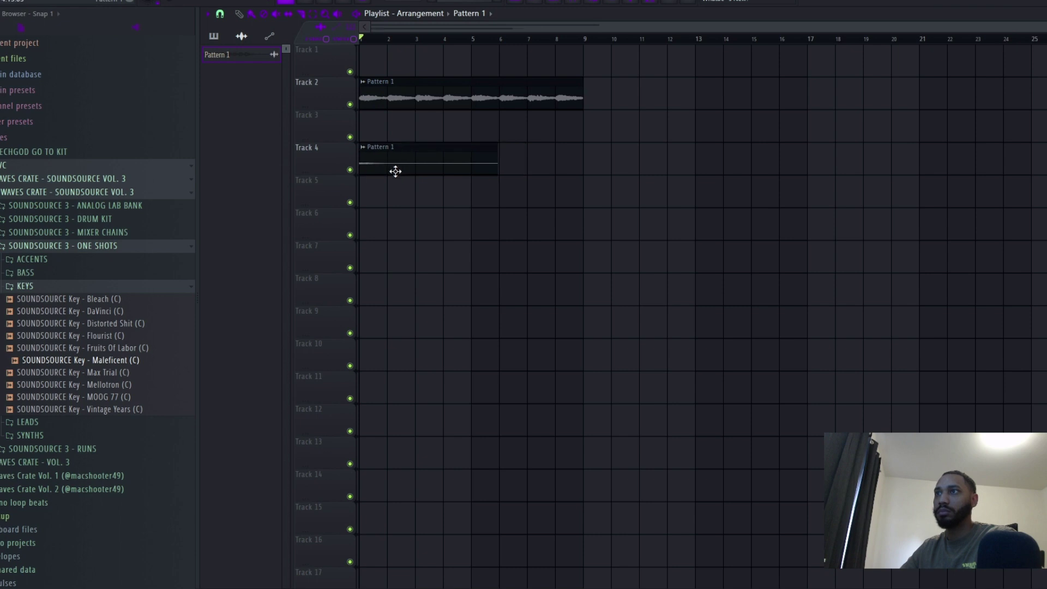
{"action": "left_click", "coordinate": [219, 14]}
{"action": "left_click", "coordinate": [234, 180]}
{"action": "scroll", "coordinate": [427, 259], "scroll_direction": "up", "scroll_amount": 3}
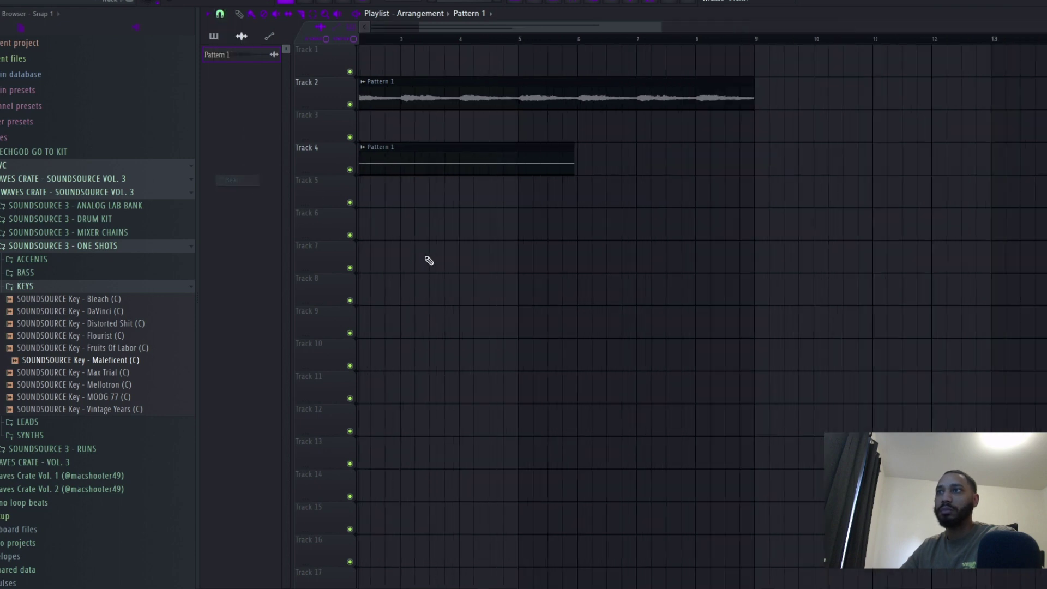
{"action": "left_click_drag", "start_coordinate": [462, 170], "coordinate": [505, 172]}
{"action": "key", "text": "space"}
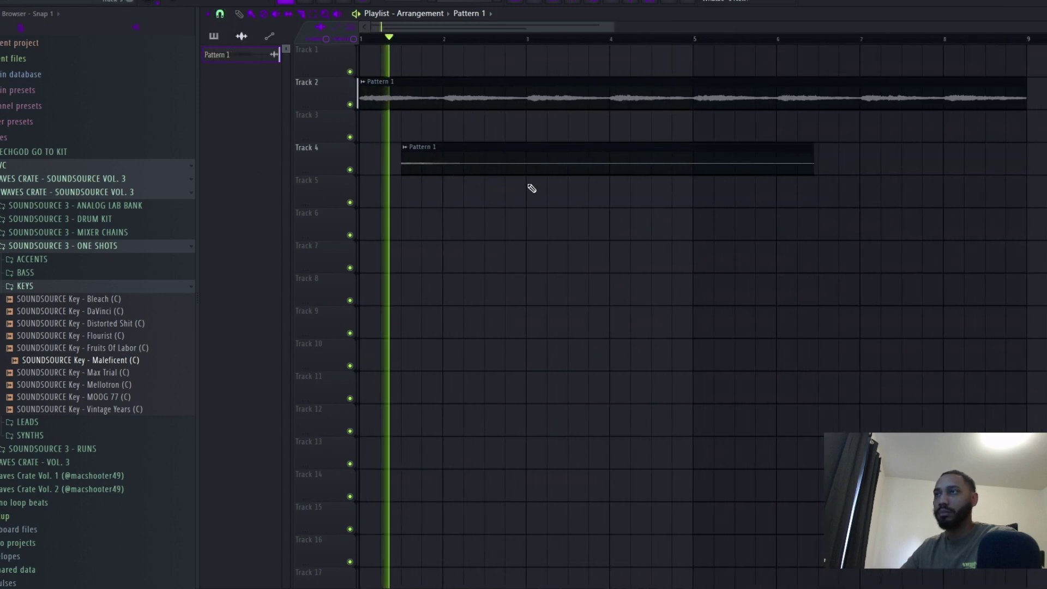
Slice the Track 4 tail clip one beat into bar 2 and delete the remainder after the cut
{"action": "key", "text": "space"}
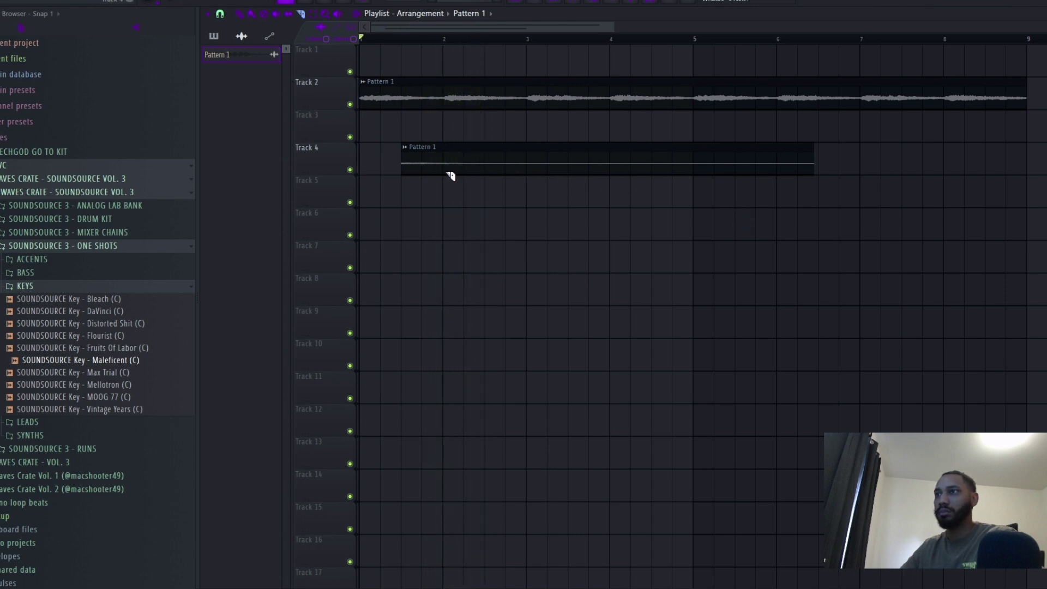
{"action": "key", "text": "space"}
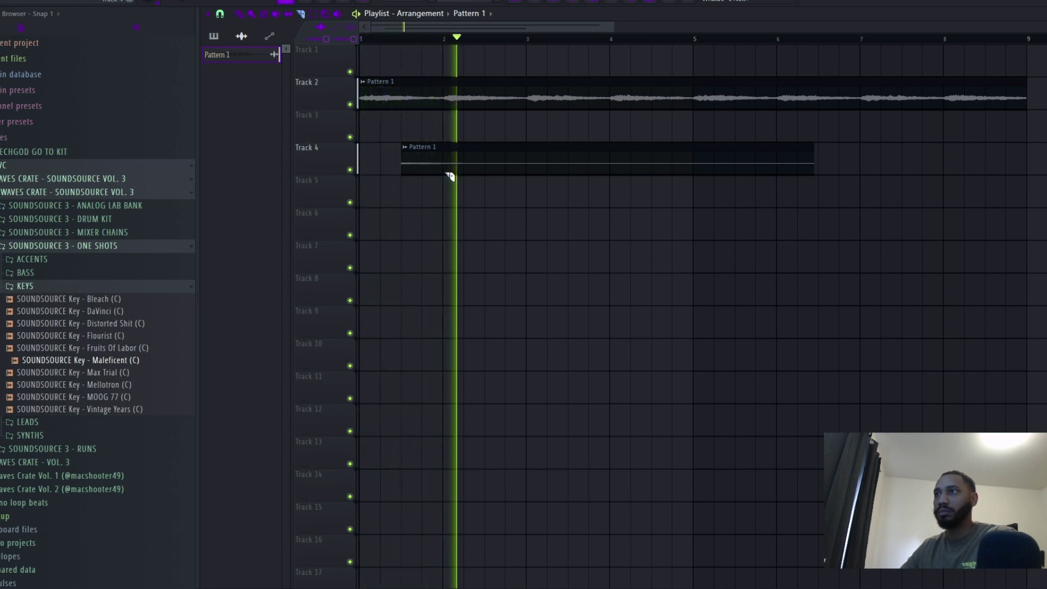
{"action": "key", "text": "space"}
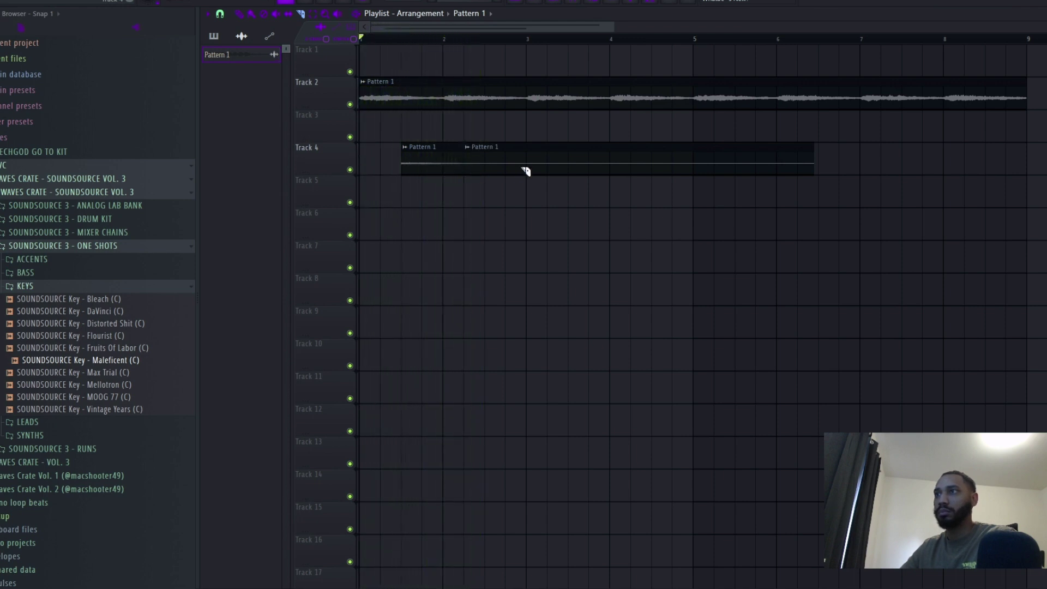
{"action": "right_click", "coordinate": [525, 172]}
{"action": "double_click", "coordinate": [432, 162]}
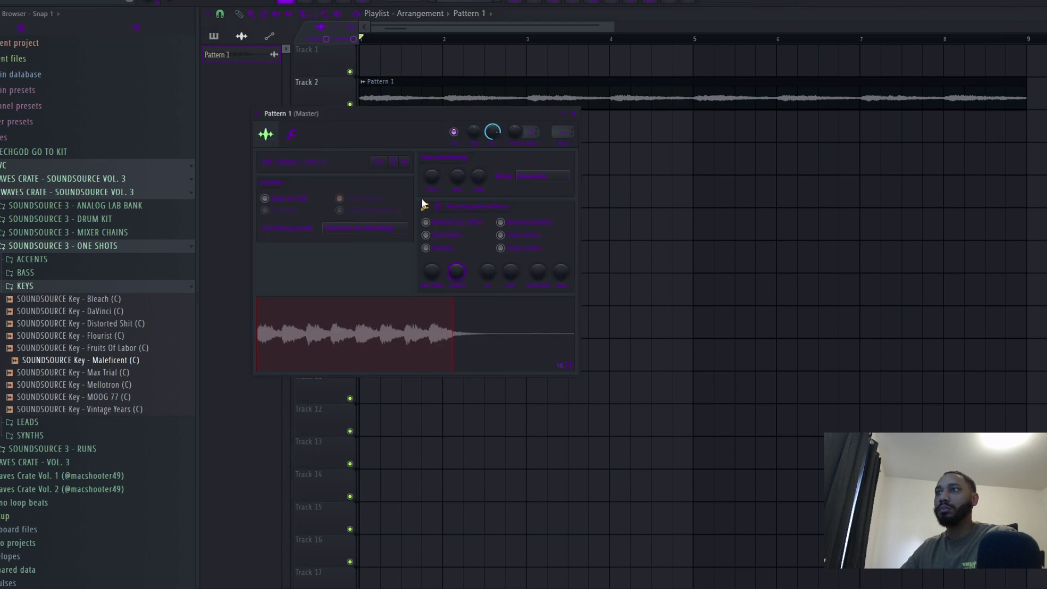
{"action": "key", "text": "Escape"}
{"action": "key", "text": "space"}
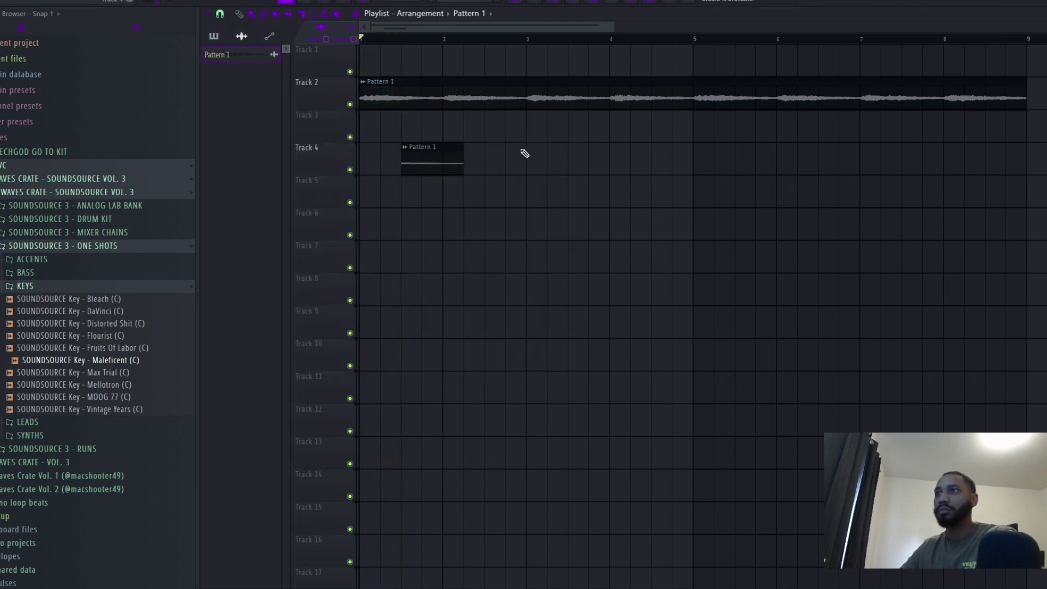
Make the Track 4 tail clip unique and adjust its pitch in the time-stretching settings
{"action": "right_click", "coordinate": [404, 147]}
{"action": "left_click", "coordinate": [461, 233]}
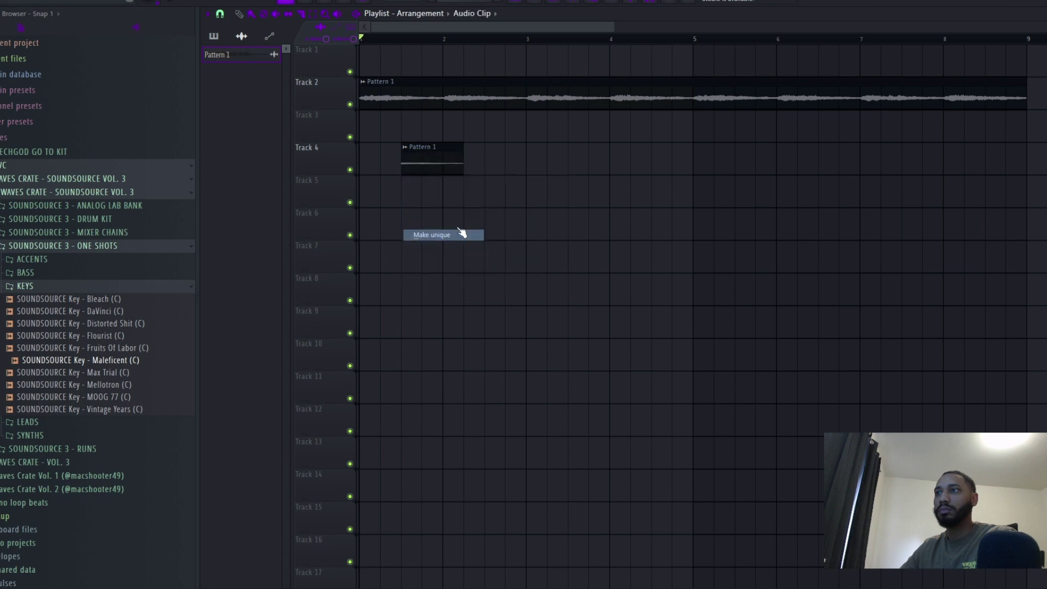
{"action": "double_click", "coordinate": [419, 155]}
{"action": "key", "text": "Escape"}
{"action": "key", "text": "space"}
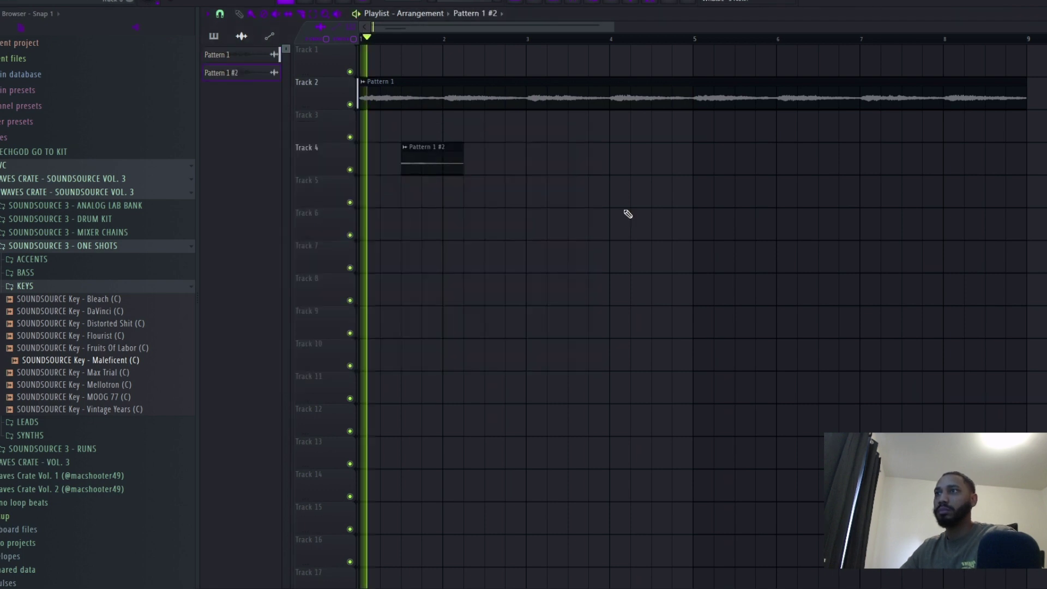
{"action": "scroll", "coordinate": [461, 178], "scroll_direction": "down", "scroll_amount": 3}
{"action": "key", "text": "space"}
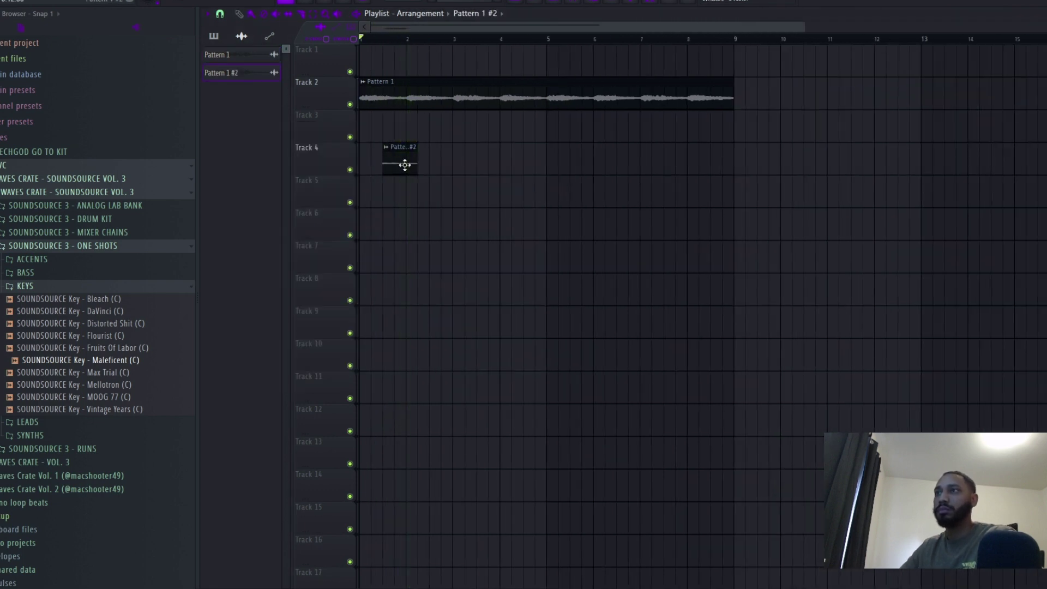
{"action": "double_click", "coordinate": [404, 163]}
{"action": "key", "text": "space"}
{"action": "key", "text": "Escape"}
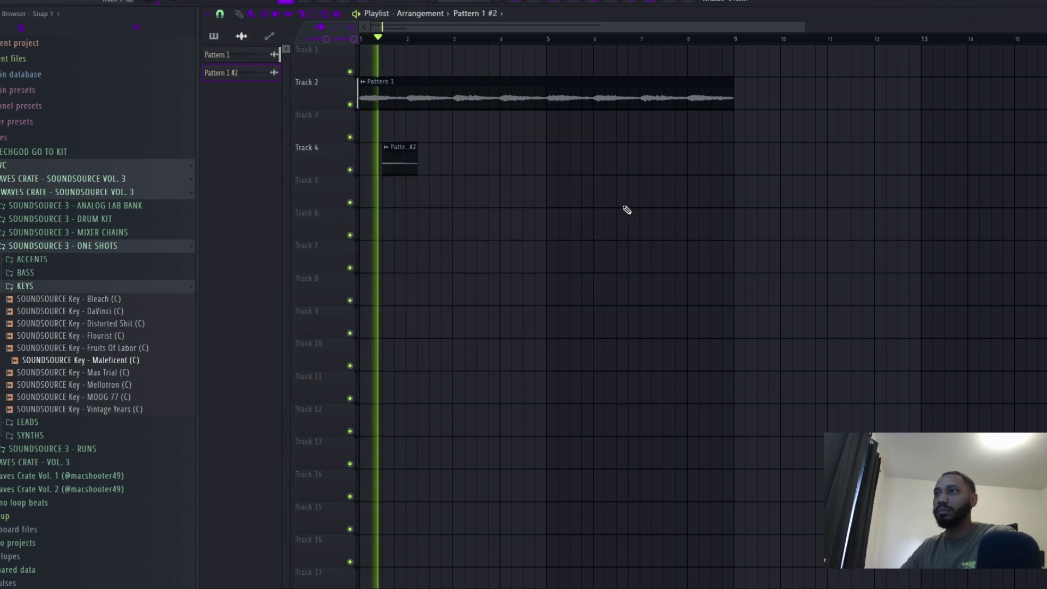
Place copies of the tail clip on Track 4 from the middle of bars 2, 3 and 4, with the last one ending at bar 5
{"action": "left_click", "coordinate": [455, 167]}
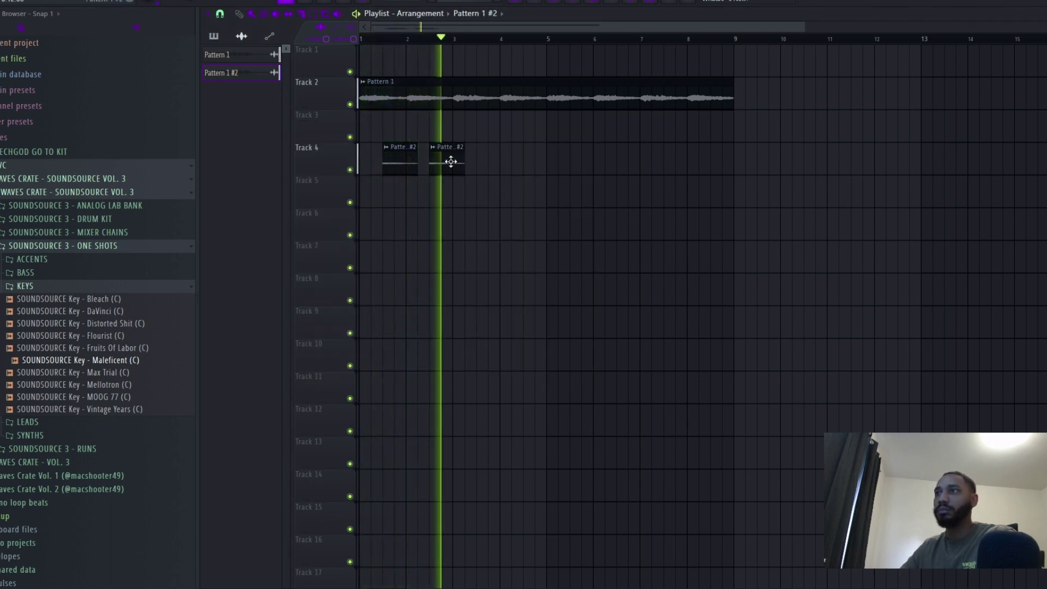
{"action": "left_click", "coordinate": [506, 172]}
{"action": "key", "text": "space"}
{"action": "left_click_drag", "start_coordinate": [502, 166], "coordinate": [383, 166]}
{"action": "key", "text": "space"}
{"action": "key", "text": "ctrl+b"}
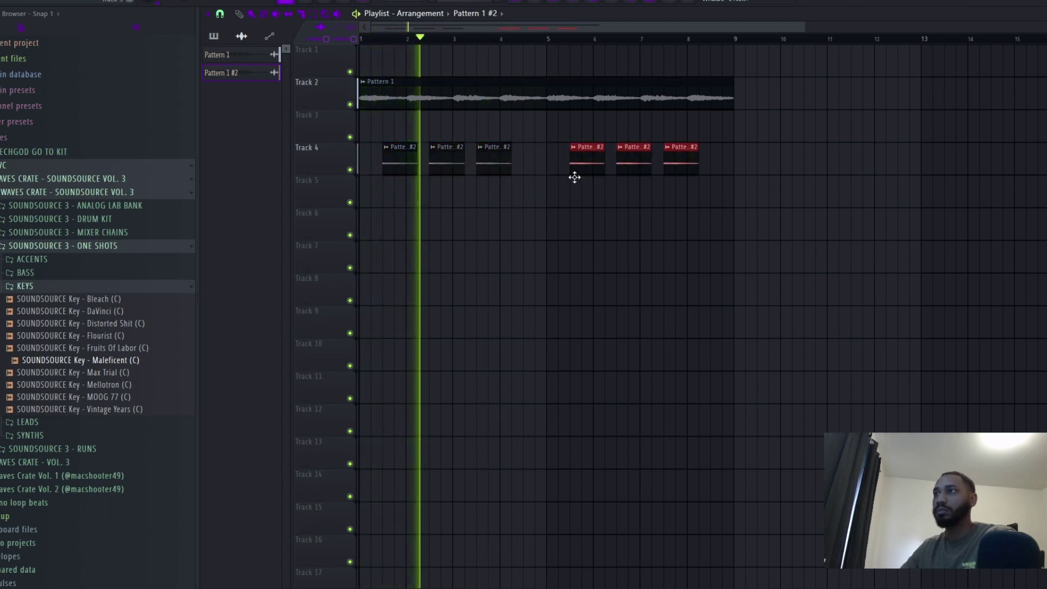
{"action": "left_click_drag", "start_coordinate": [501, 165], "coordinate": [547, 168], "text": "shift"}
{"action": "right_click", "coordinate": [578, 165]}
{"action": "right_click", "coordinate": [623, 166]}
{"action": "right_click", "coordinate": [669, 167]}
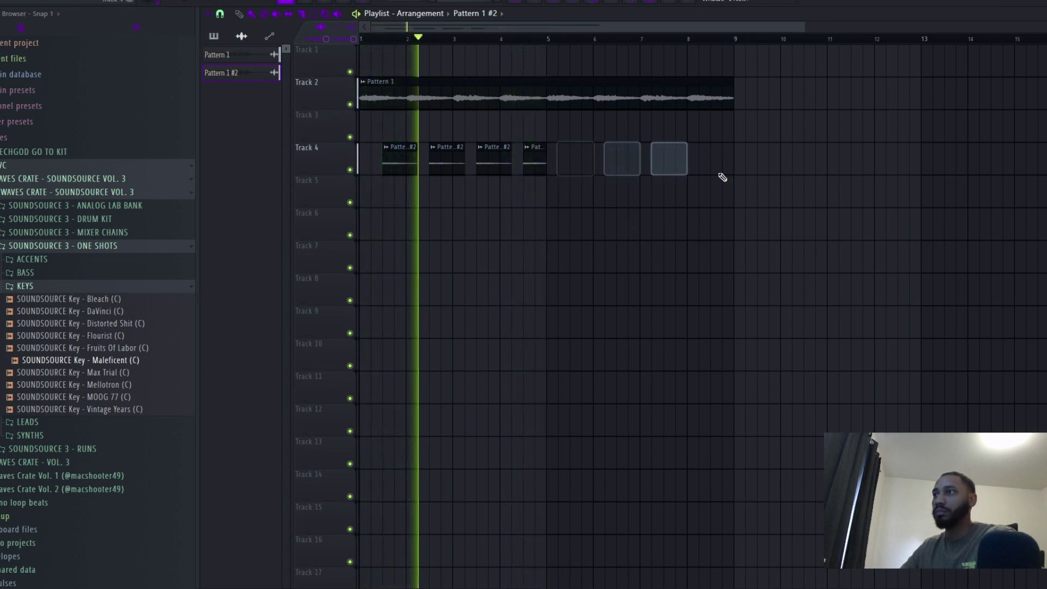
Duplicate the four Track 4 tail clips into bars 5 to 8 and clear the selection
{"action": "left_click_drag", "start_coordinate": [718, 174], "coordinate": [333, 185], "text": "ctrl"}
{"action": "left_click_drag", "start_coordinate": [416, 162], "coordinate": [586, 169], "text": "shift"}
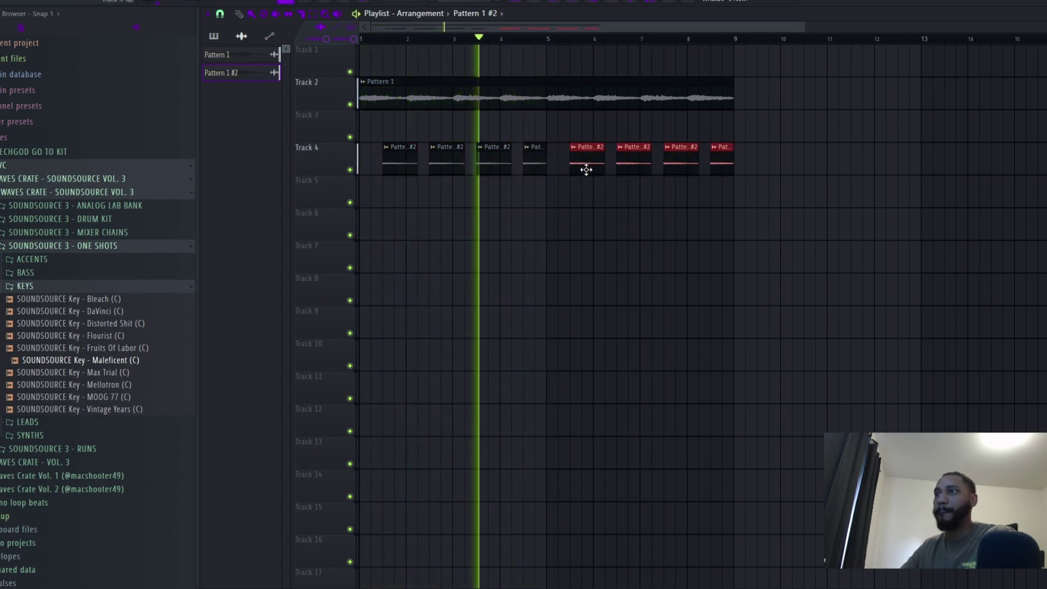
{"action": "key", "text": "ctrl+d"}
Route the Pattern 1 #2 clip to mixer insert 3 and load HalfTime in its first effect slot
{"action": "double_click", "coordinate": [490, 158]}
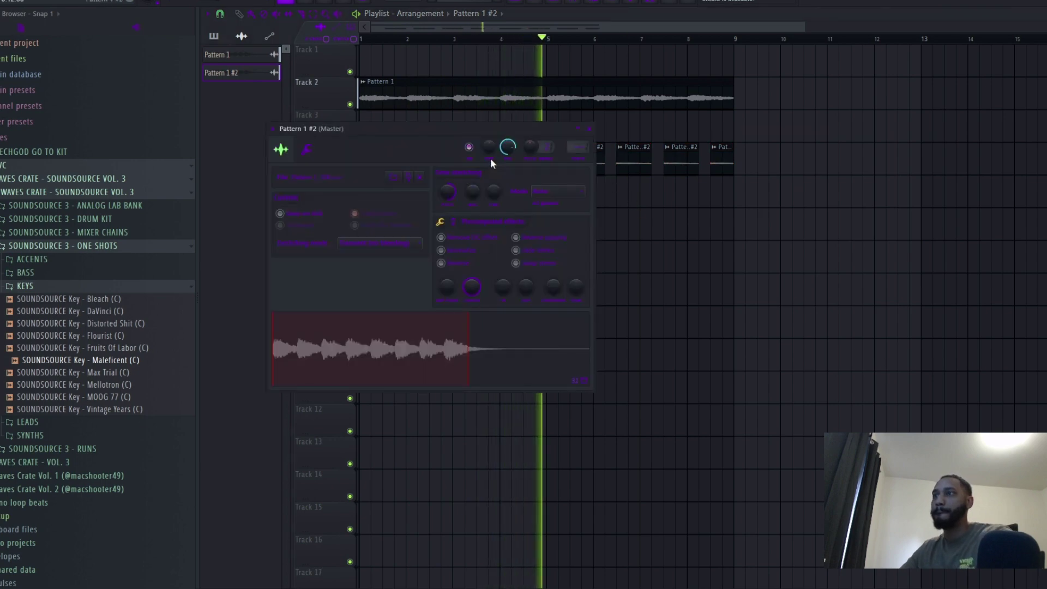
{"action": "key", "text": "F9"}
{"action": "key", "text": "space"}
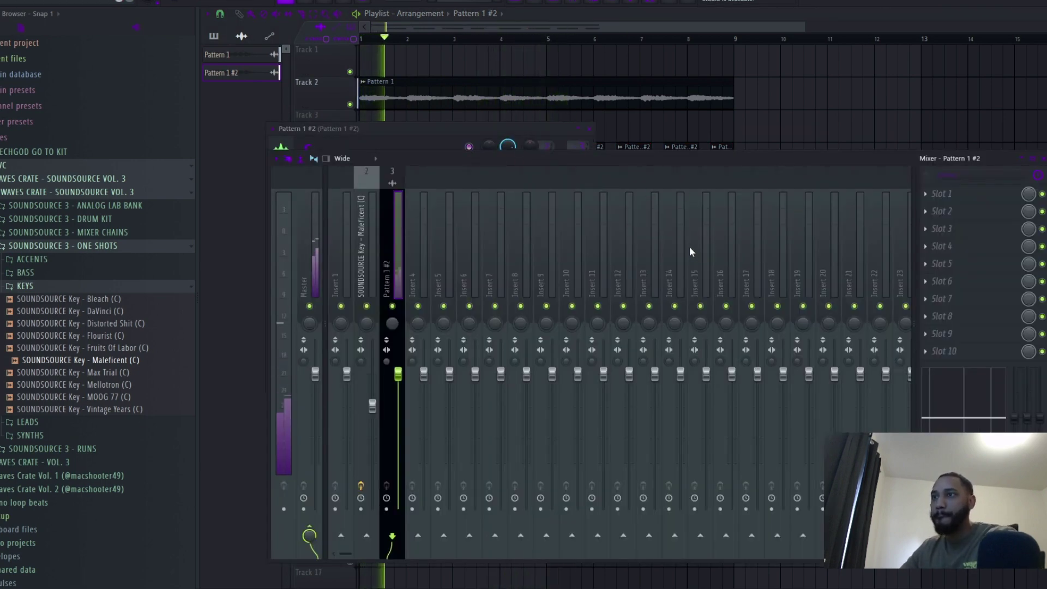
{"action": "left_click", "coordinate": [932, 195]}
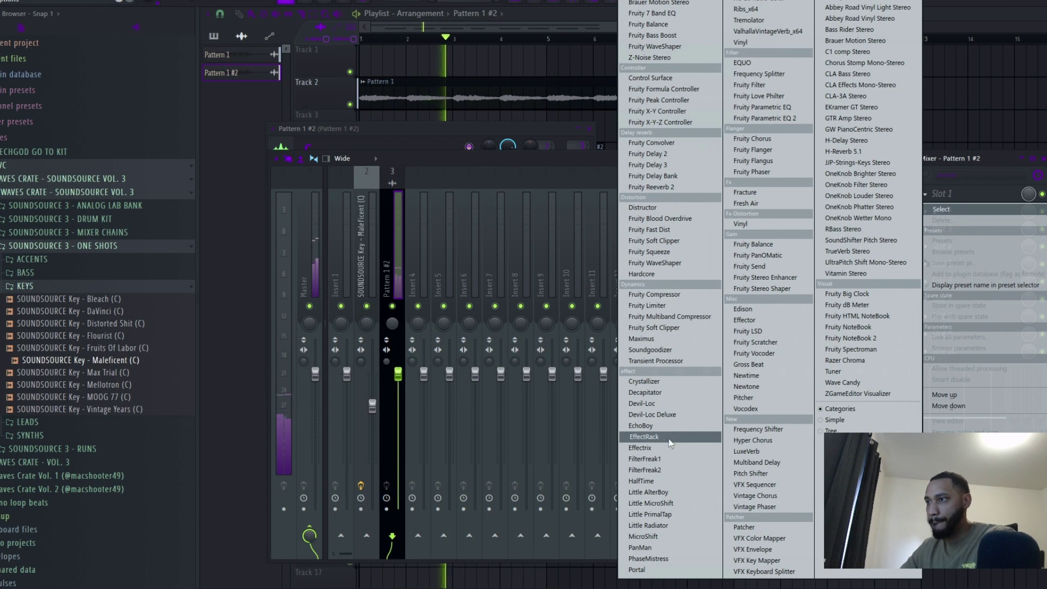
{"action": "left_click", "coordinate": [643, 481]}
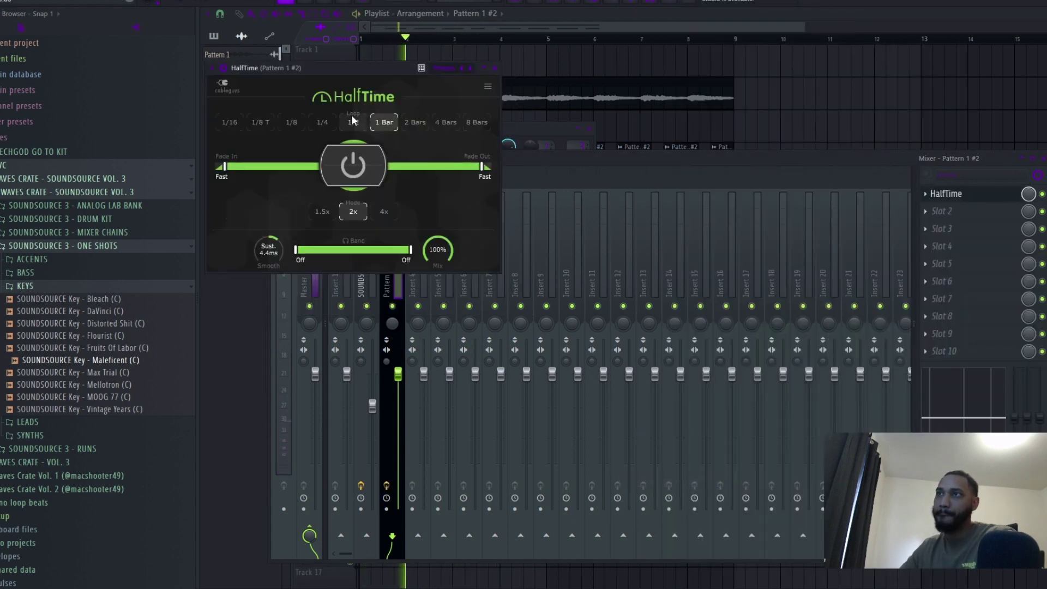
{"action": "right_click", "coordinate": [788, 83]}
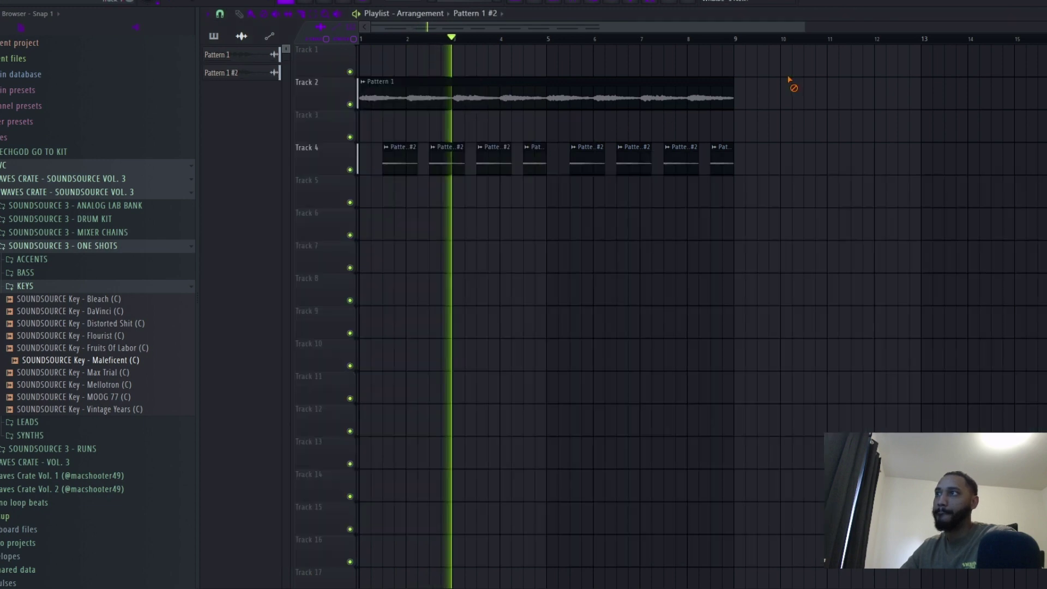
Normalize the Pattern 1 #2 sample and play the arrangement
{"action": "double_click", "coordinate": [530, 166]}
{"action": "key", "text": "space"}
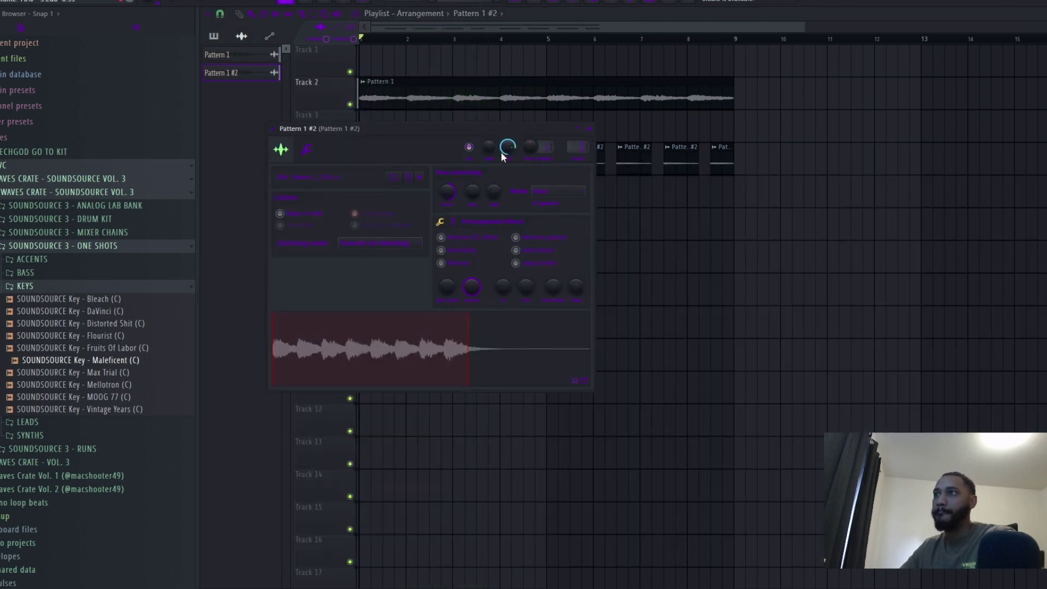
{"action": "left_click", "coordinate": [442, 250]}
{"action": "key", "text": "space"}
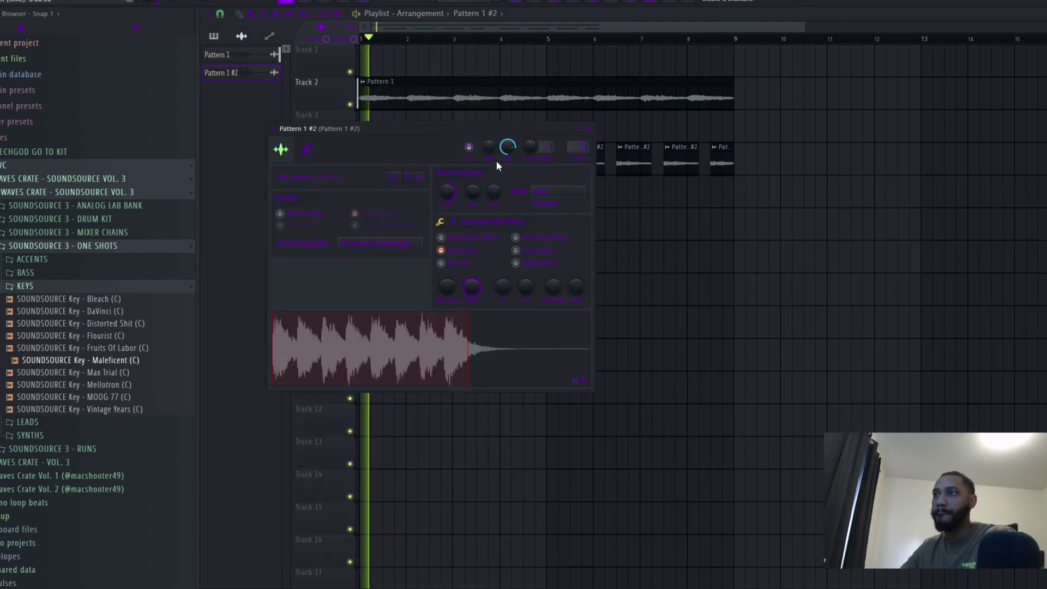
Add Fruity parametric EQ 2 with low and high cuts to the Pattern 1 #2 track's second slot, and cut lows and boost highs in its mixer EQ
{"action": "left_click", "coordinate": [576, 3]}
{"action": "left_click", "coordinate": [946, 218]}
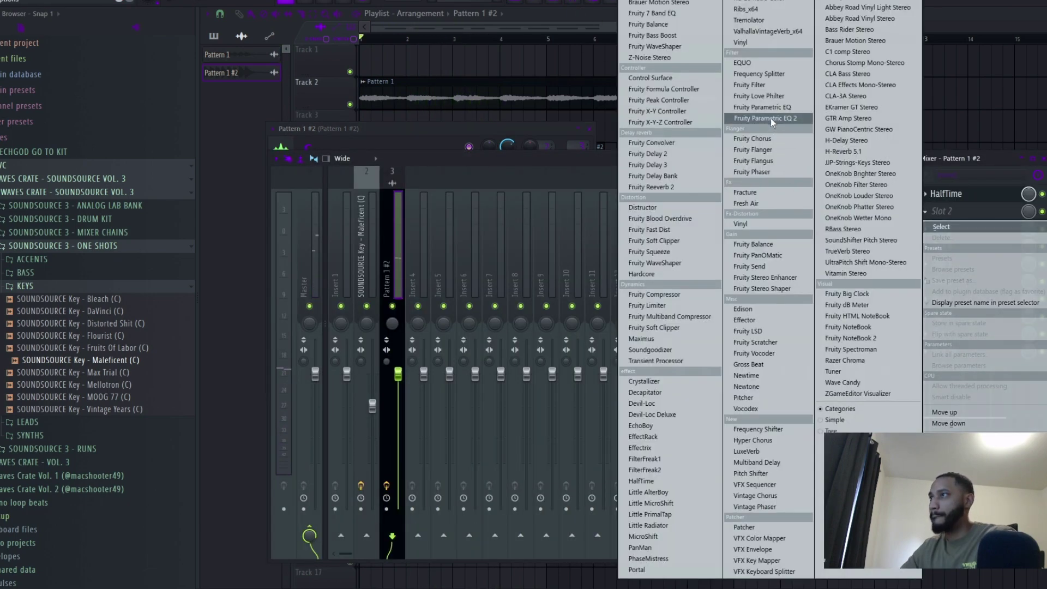
{"action": "left_click", "coordinate": [774, 145]}
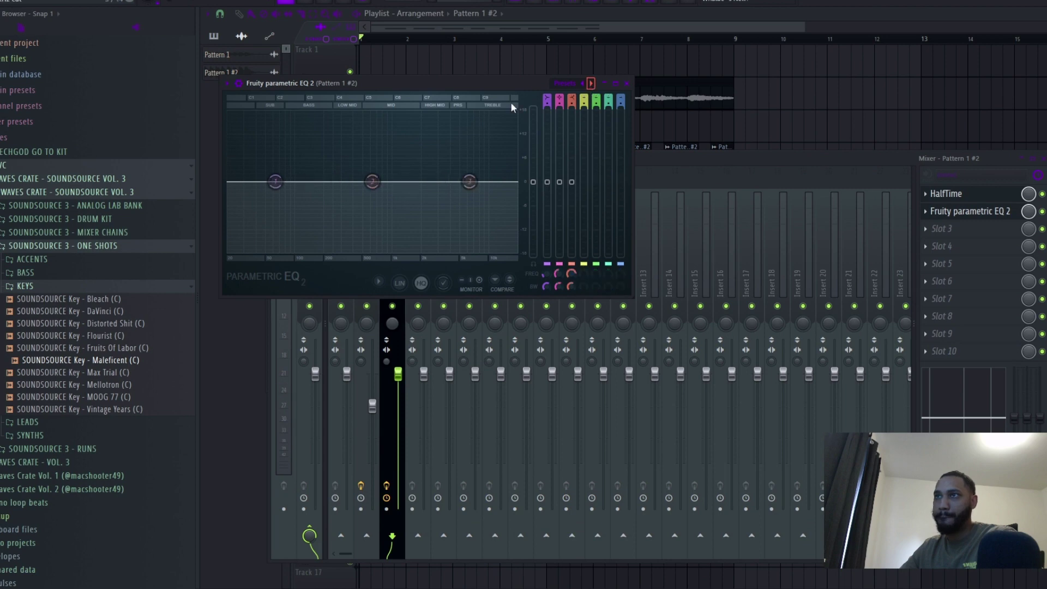
{"action": "left_click_drag", "start_coordinate": [236, 182], "coordinate": [332, 182]}
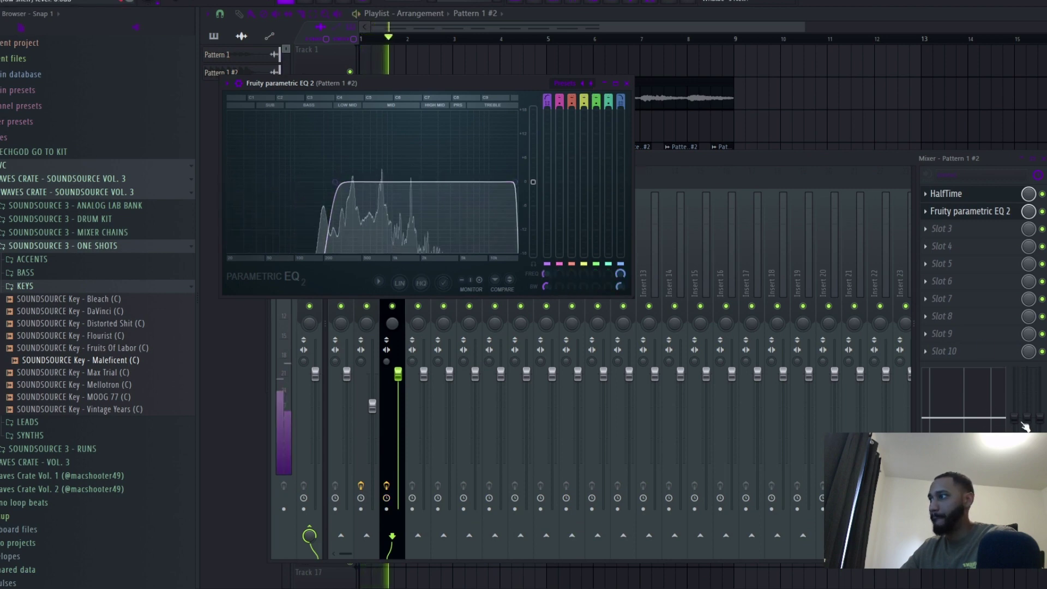
{"action": "left_click_drag", "start_coordinate": [1014, 418], "coordinate": [1014, 467]}
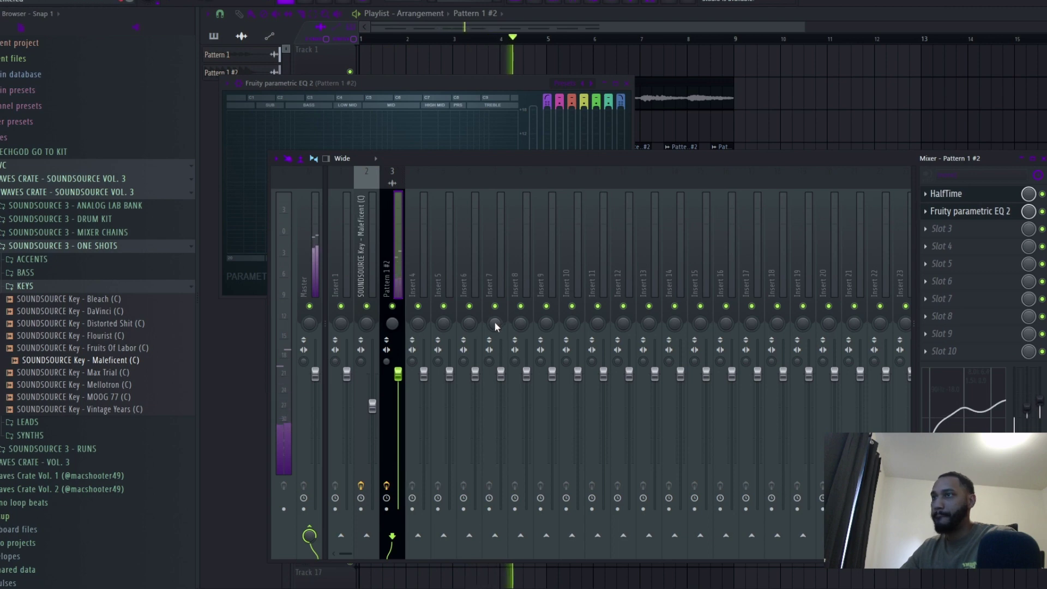
{"action": "key", "text": "space"}
Route the Track 2 Pattern 1 clip to mixer insert 4 and play the arrangement
{"action": "double_click", "coordinate": [685, 90]}
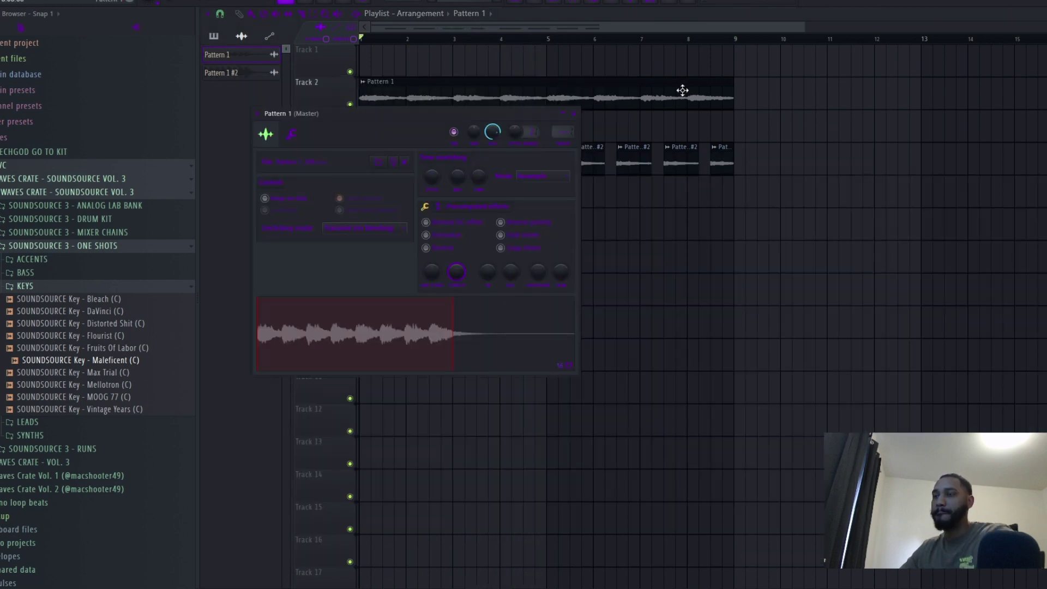
{"action": "key", "text": "ctrl+l"}
{"action": "key", "text": "space"}
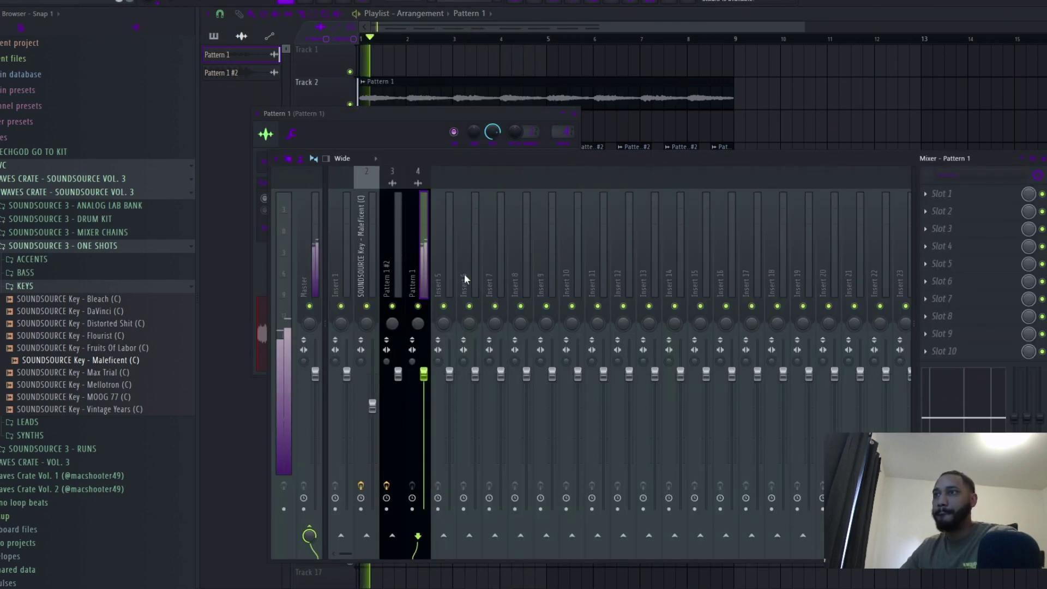
{"action": "key", "text": "space"}
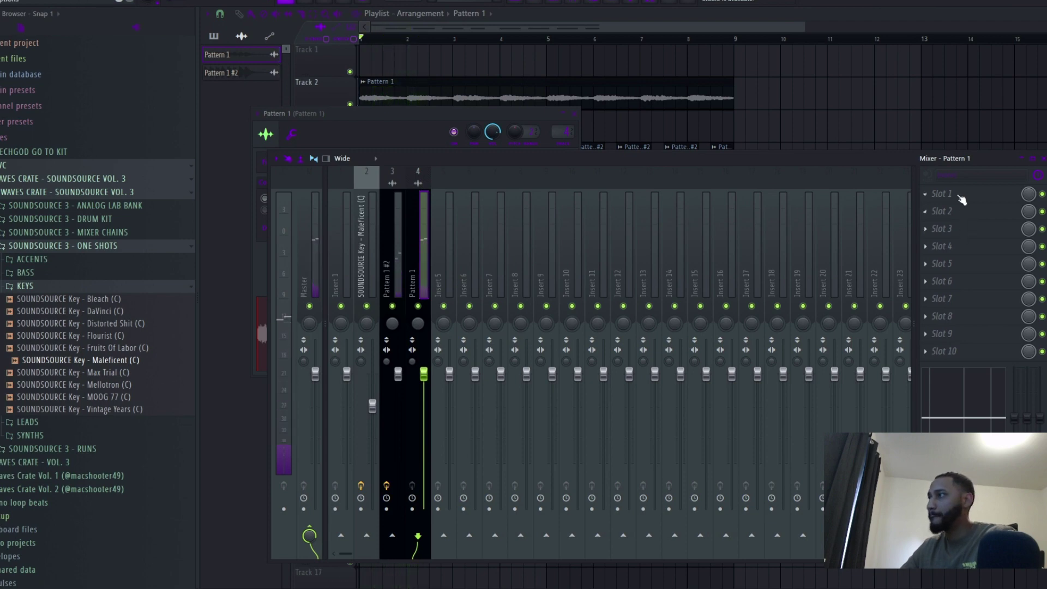
Shape the Pattern 1 track's mixer EQ to cut the lows and boost the highs
{"action": "left_click", "coordinate": [946, 193]}
{"action": "left_click", "coordinate": [578, 166]}
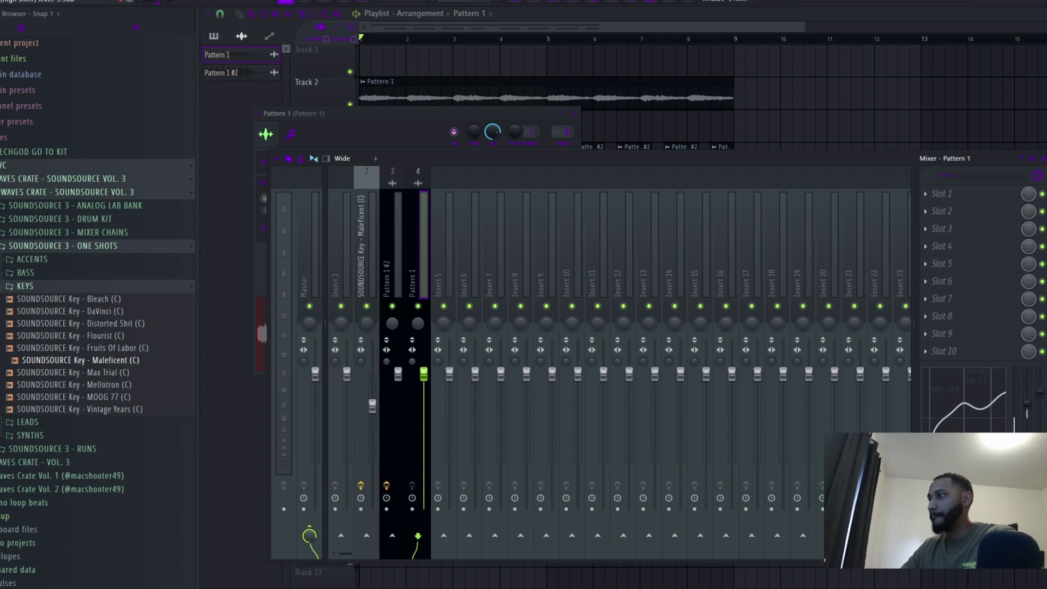
{"action": "key", "text": "space"}
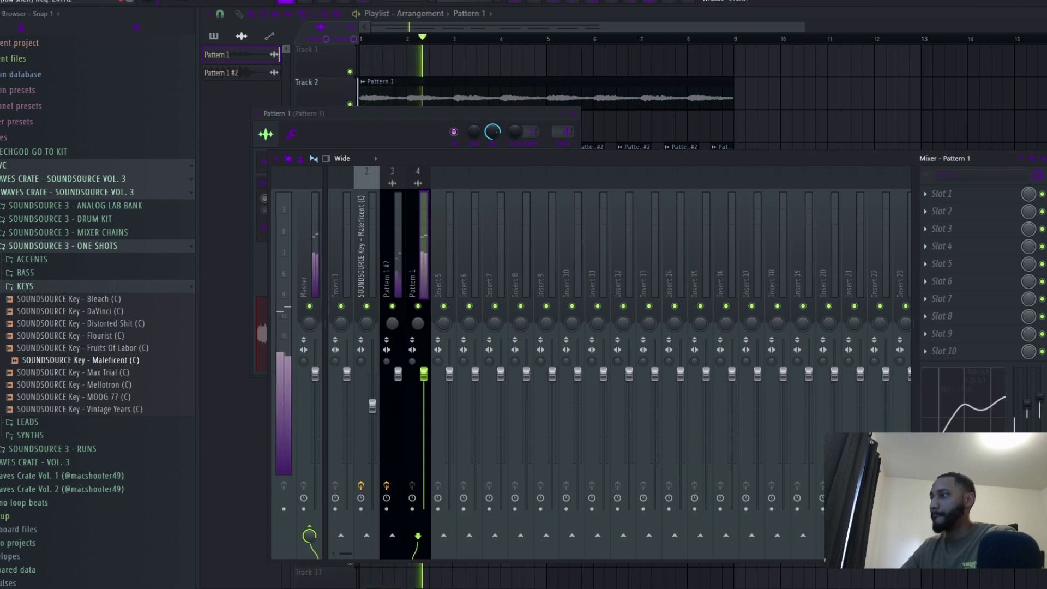
Route the Pattern 1 #2 and Pattern 1 mixer tracks to Insert 1 only
{"action": "left_click", "coordinate": [394, 289]}
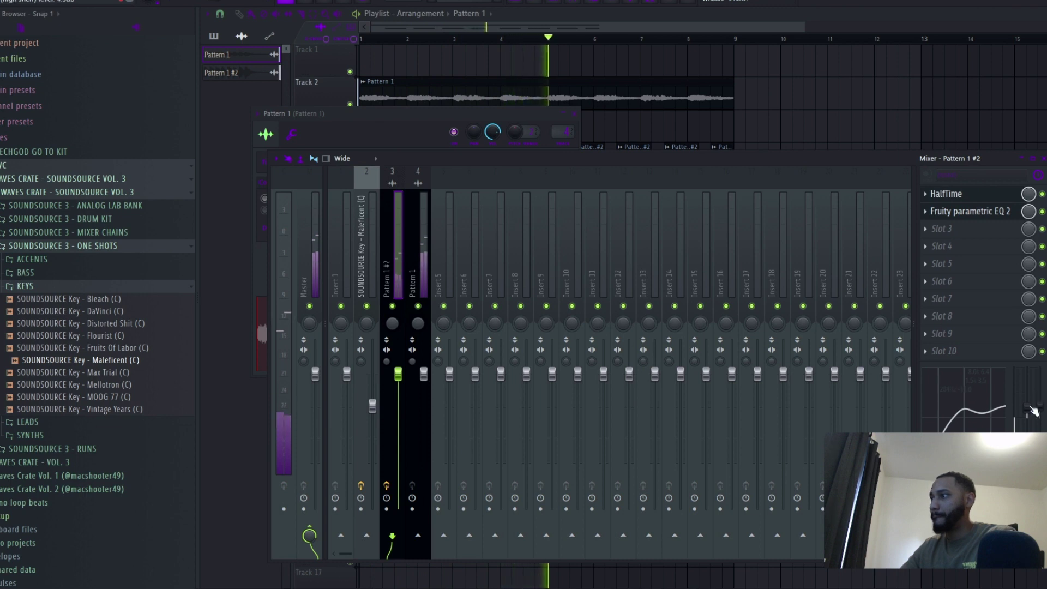
{"action": "left_click", "coordinate": [420, 283], "text": "ctrl"}
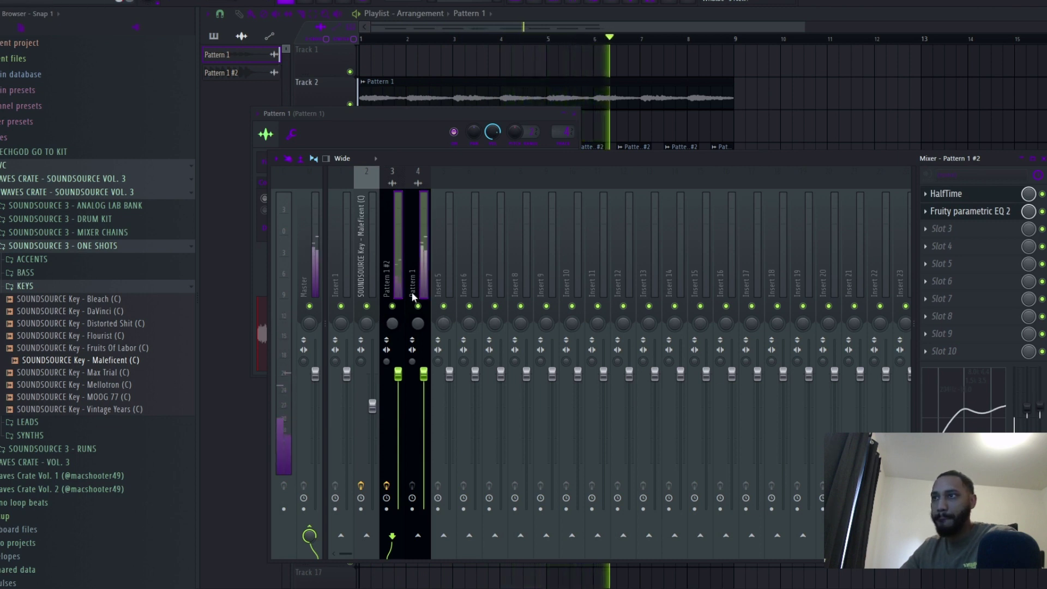
{"action": "right_click", "coordinate": [342, 538]}
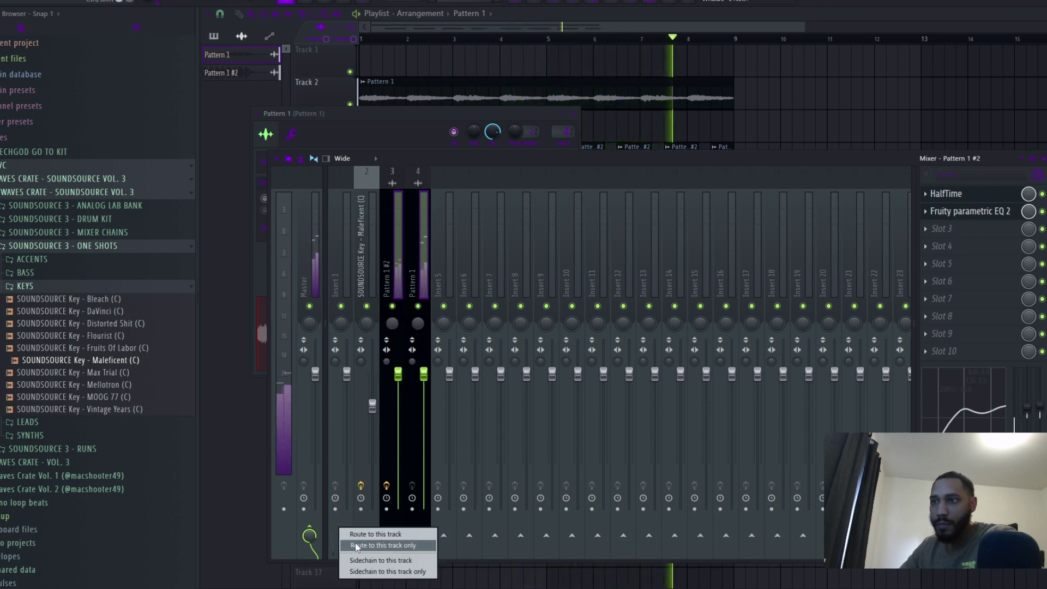
{"action": "left_click", "coordinate": [356, 546]}
Add OneKnob Filter Stereo to Insert 1's first slot, with resonance set to none and the filter knob at 5.4
{"action": "left_click", "coordinate": [342, 280]}
{"action": "left_click", "coordinate": [947, 201]}
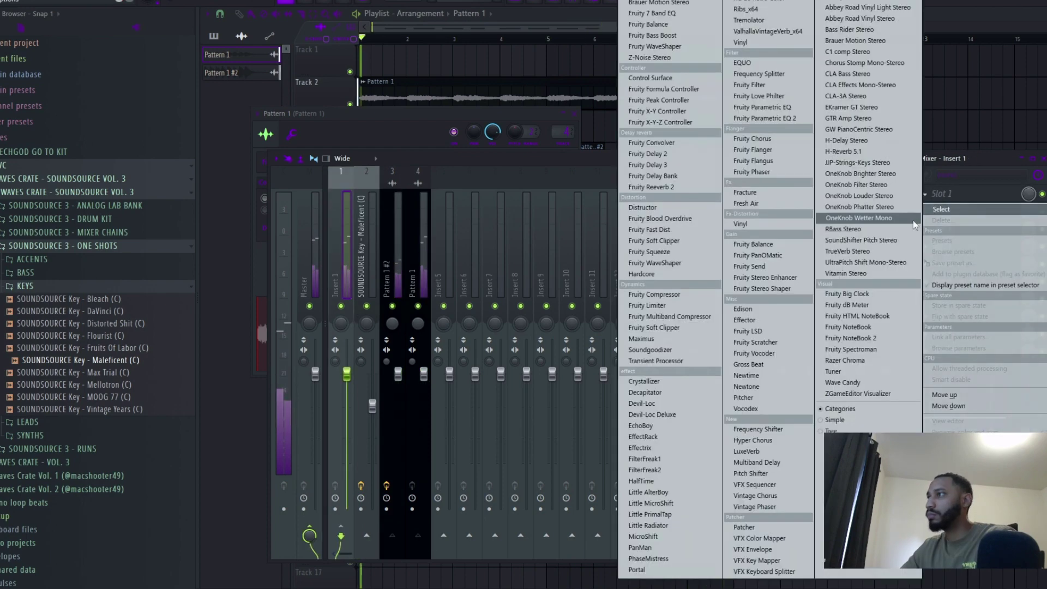
{"action": "left_click", "coordinate": [868, 185]}
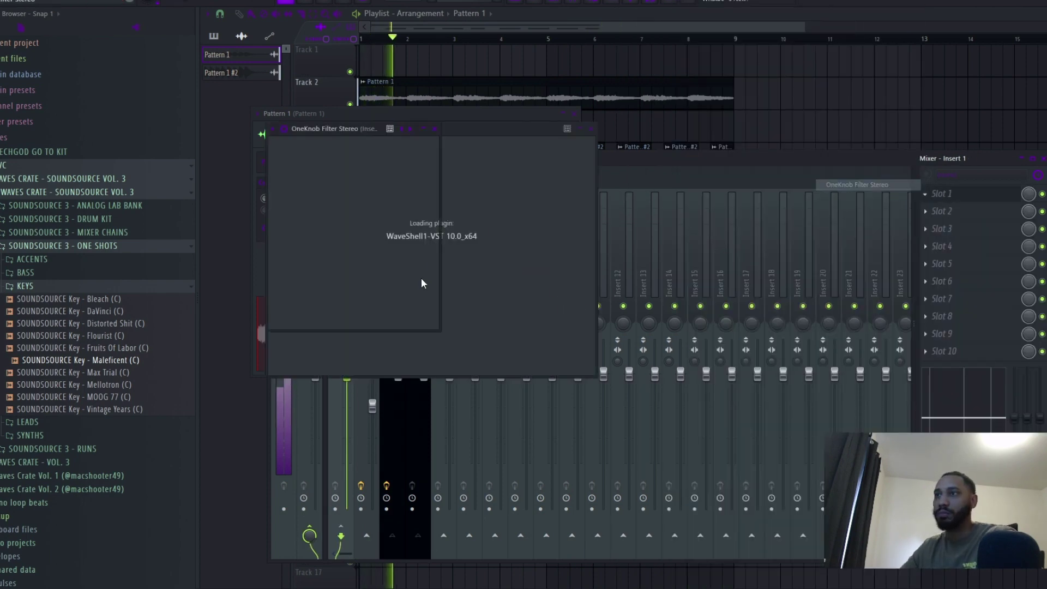
{"action": "left_click_drag", "start_coordinate": [357, 252], "coordinate": [357, 267]}
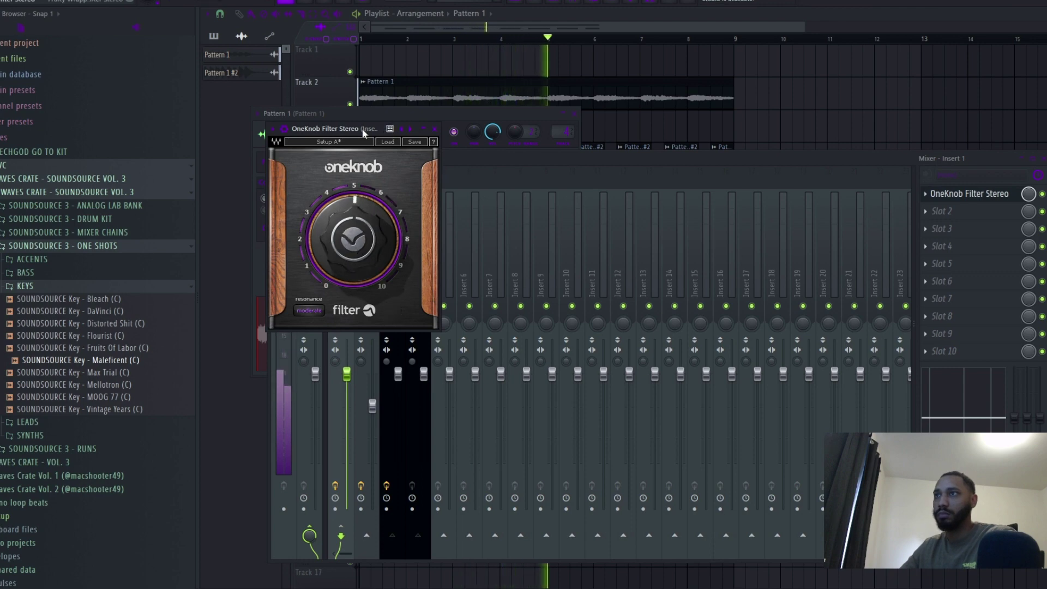
{"action": "left_click_drag", "start_coordinate": [362, 130], "coordinate": [678, 184]}
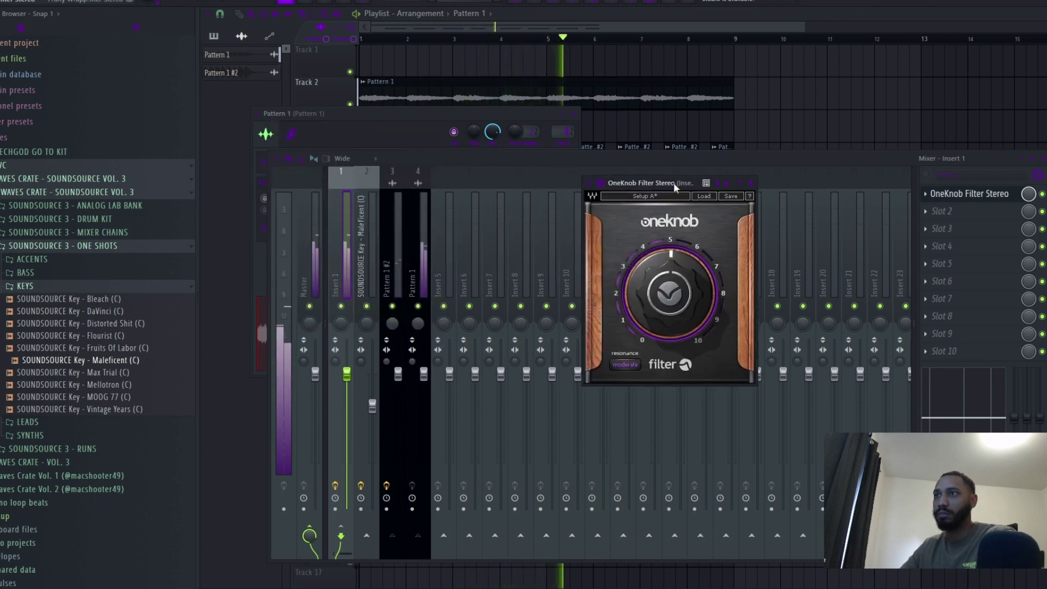
{"action": "left_click", "coordinate": [632, 364]}
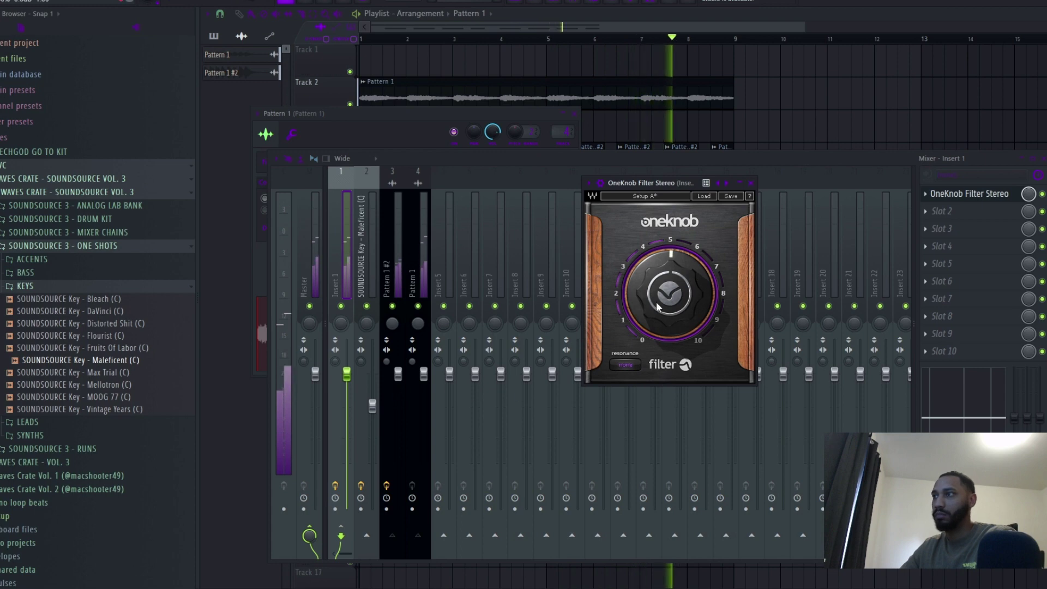
{"action": "left_click_drag", "start_coordinate": [670, 295], "coordinate": [670, 289]}
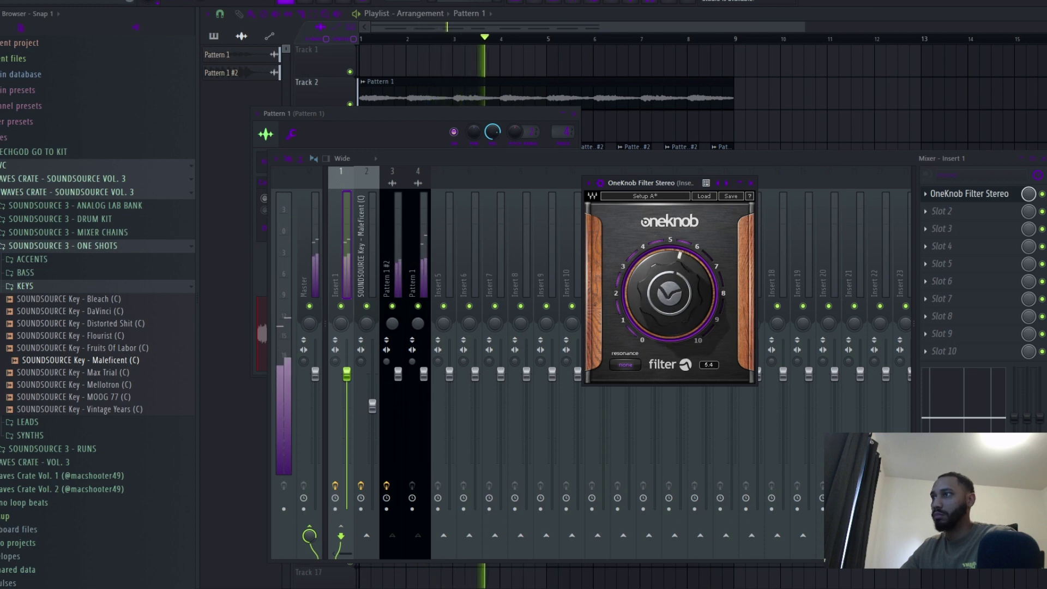
Add SoundShifter Pitch Stereo to Insert 1's second slot, transpose it 3 semitones up, and play the arrangement
{"action": "left_click", "coordinate": [942, 211]}
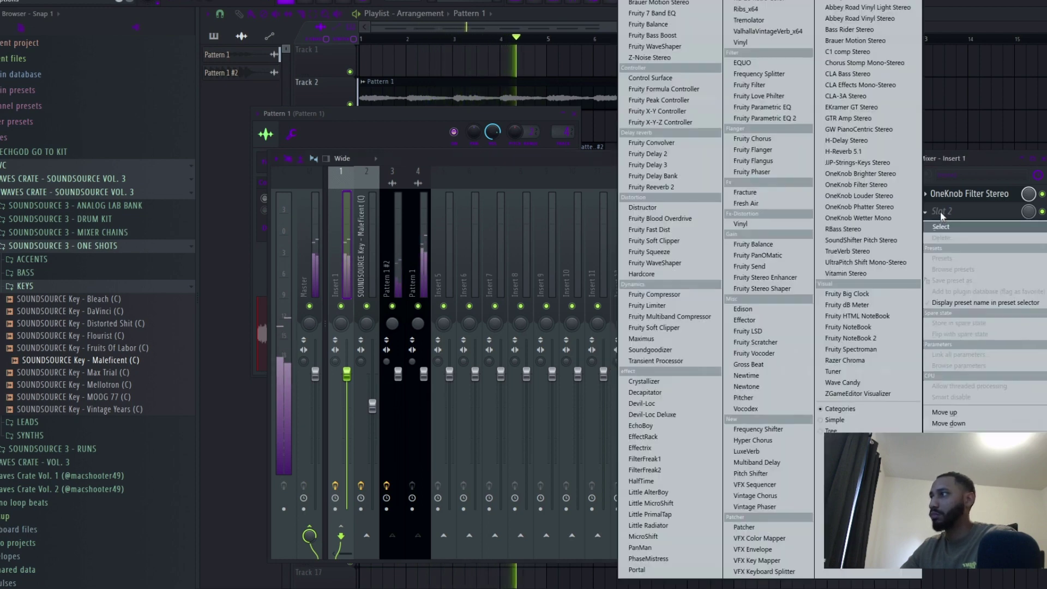
{"action": "left_click", "coordinate": [894, 241]}
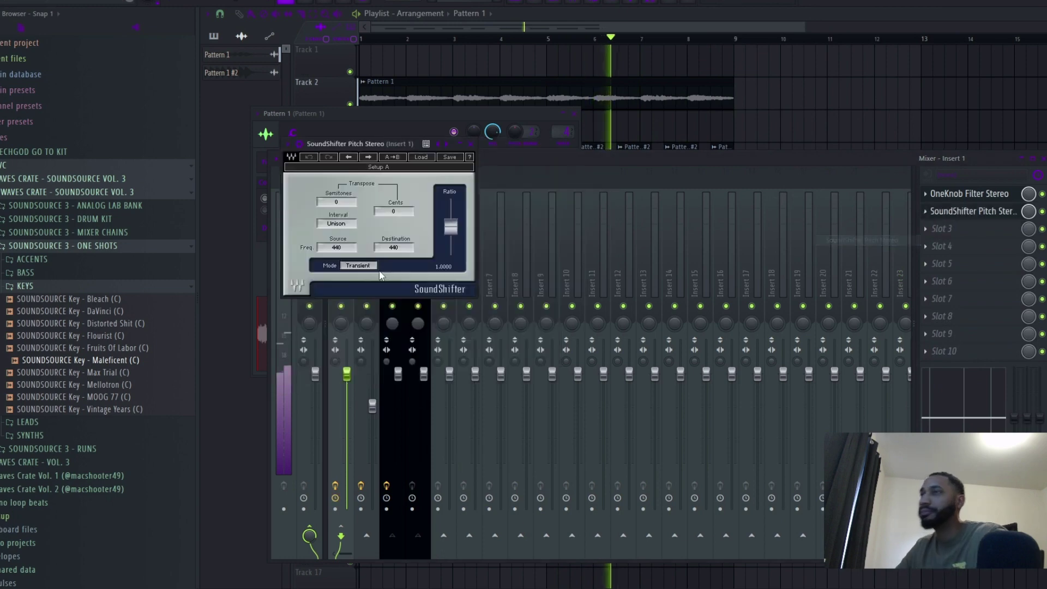
{"action": "key", "text": "space"}
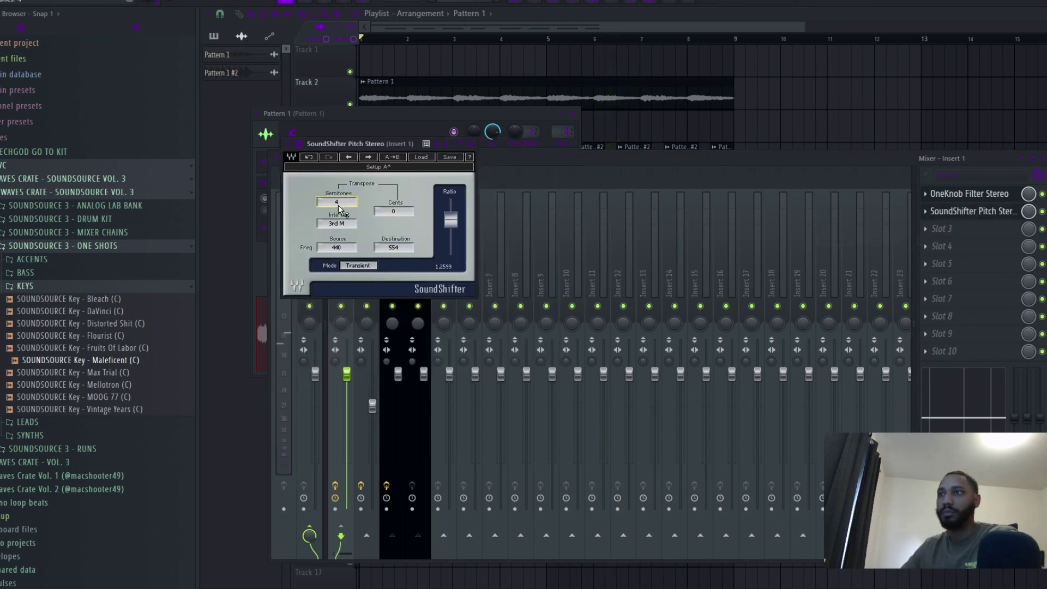
{"action": "key", "text": "space"}
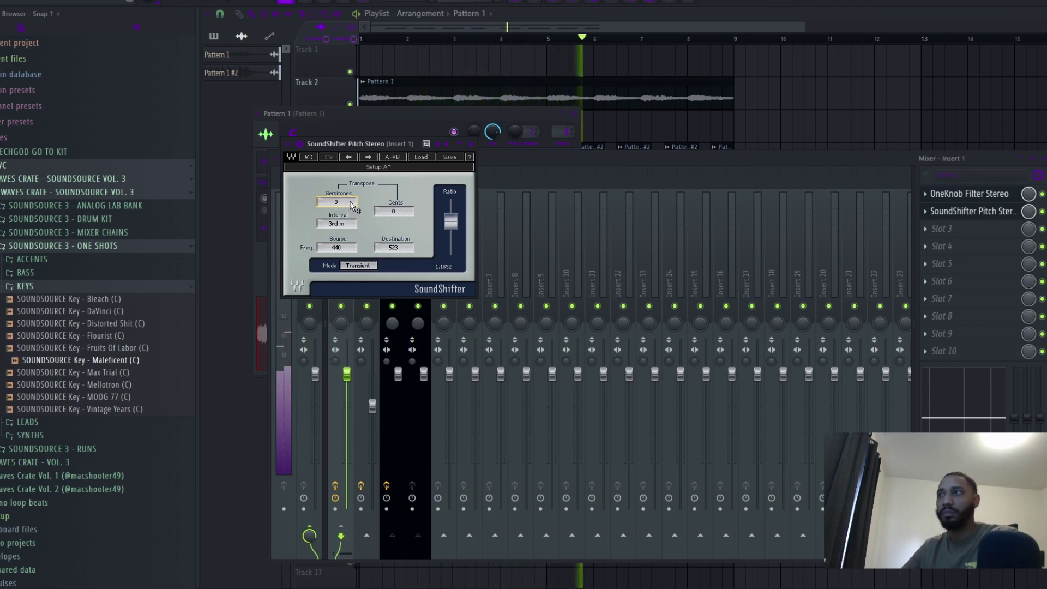
Create Pattern 2, place a four-bar clip of it at the start of Track 6, and stop playback
{"action": "right_click", "coordinate": [819, 133]}
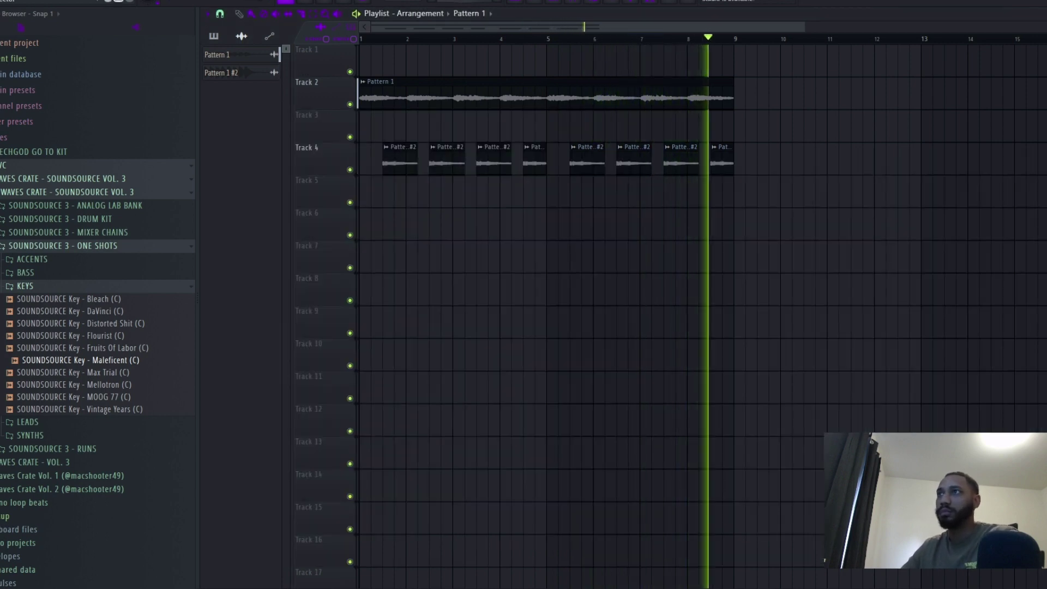
{"action": "left_click", "coordinate": [498, 1]}
{"action": "left_click", "coordinate": [376, 222]}
{"action": "key", "text": "space"}
{"action": "left_click_drag", "start_coordinate": [402, 227], "coordinate": [553, 239]}
Load SOUNDSOURCE Bass - Salvage (C) as a new channel in the Channel rack and display all channels
{"action": "left_click", "coordinate": [553, 4]}
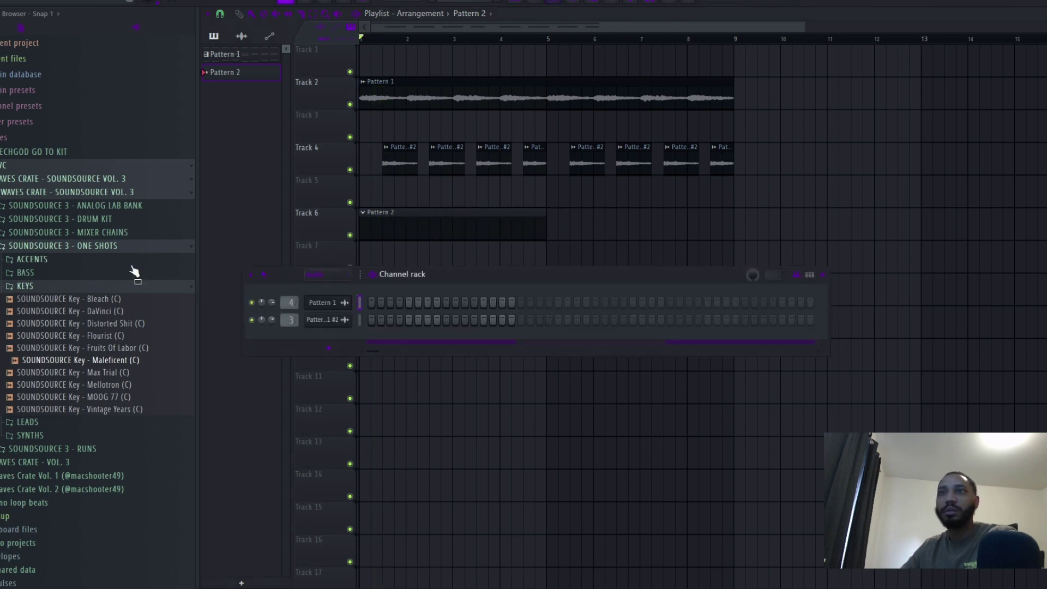
{"action": "left_click", "coordinate": [27, 273]}
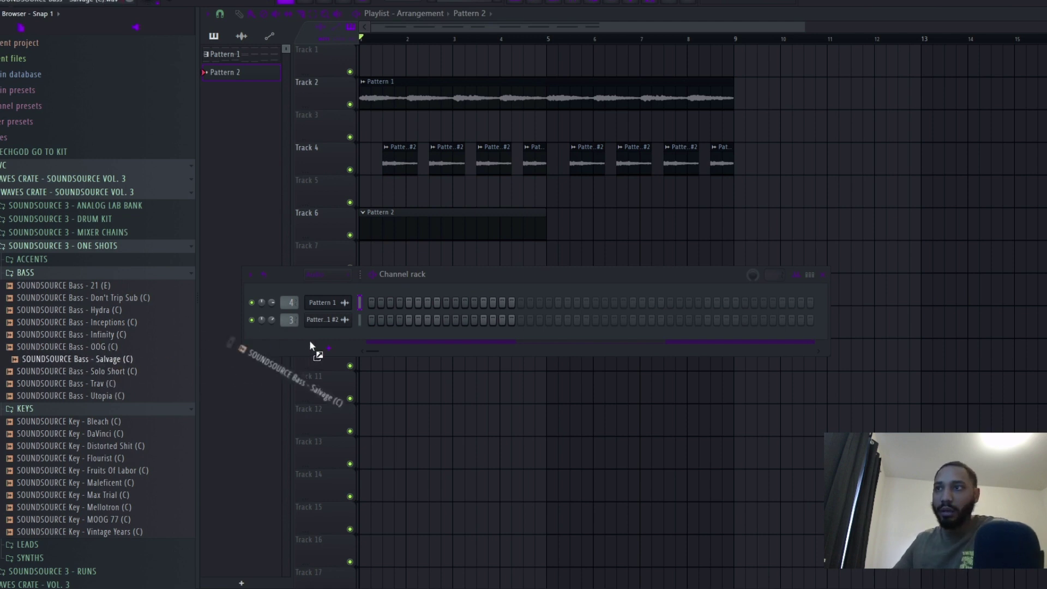
{"action": "left_click_drag", "start_coordinate": [311, 342], "coordinate": [318, 333]}
{"action": "left_click", "coordinate": [339, 276]}
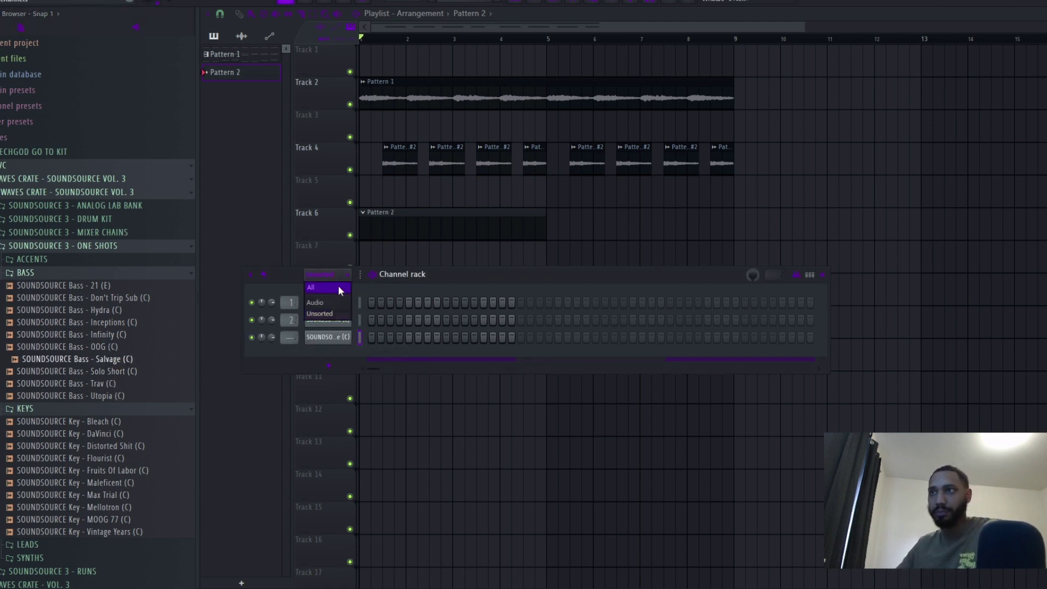
{"action": "left_click", "coordinate": [338, 286]}
Draw the Salvage bass line in the piano roll: G4 in bars 1 and 2, F4 in bar 3, E4 in bar 4
{"action": "right_click", "coordinate": [340, 373]}
{"action": "left_click", "coordinate": [390, 374]}
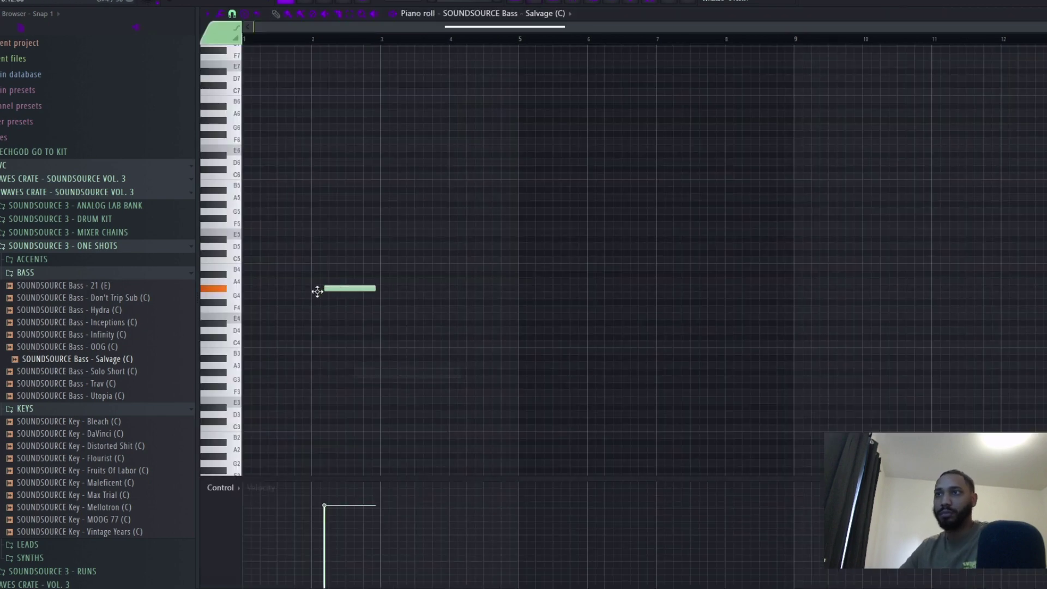
{"action": "key", "text": "F9"}
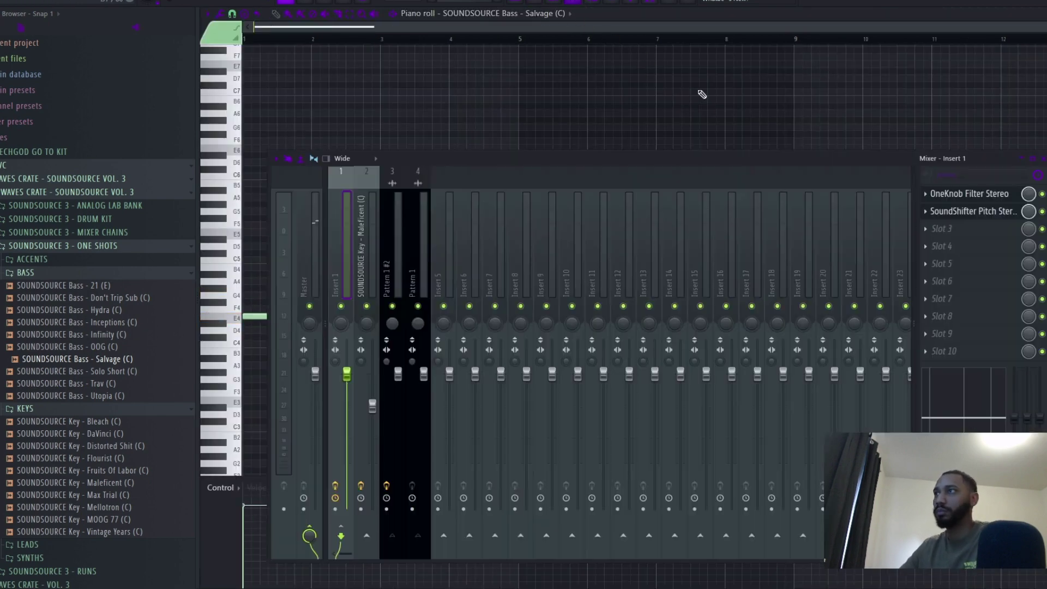
{"action": "left_click", "coordinate": [969, 214]}
{"action": "left_click", "coordinate": [507, 100]}
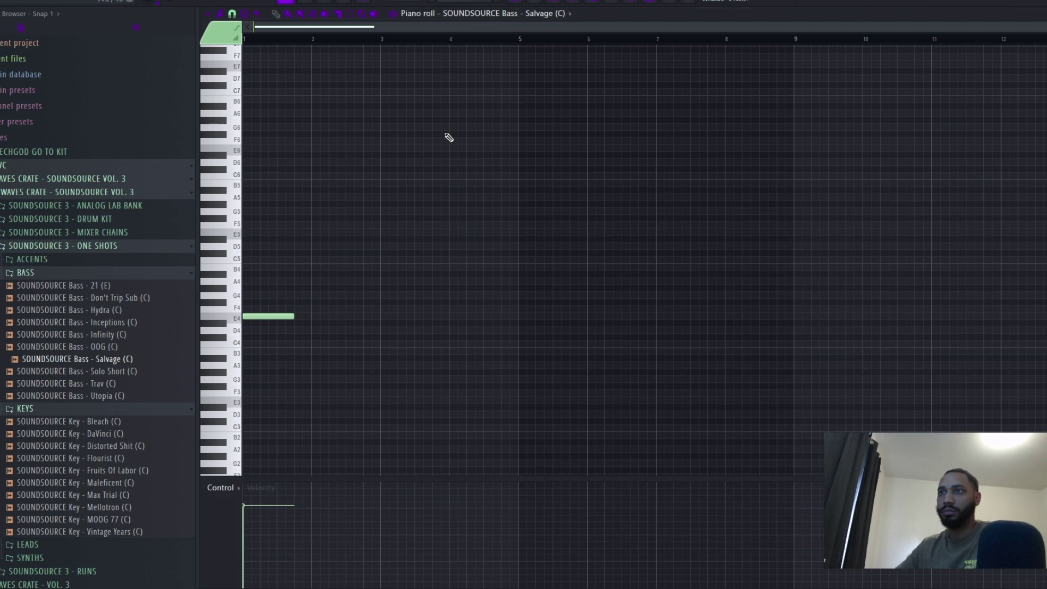
{"action": "key", "text": "space"}
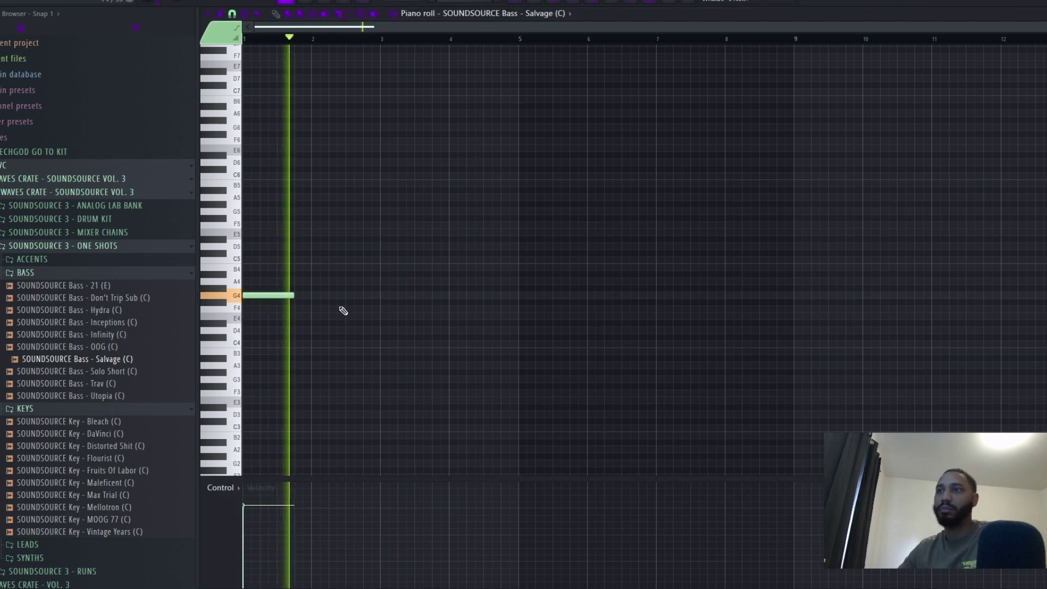
{"action": "left_click", "coordinate": [334, 295]}
{"action": "left_click", "coordinate": [383, 309]}
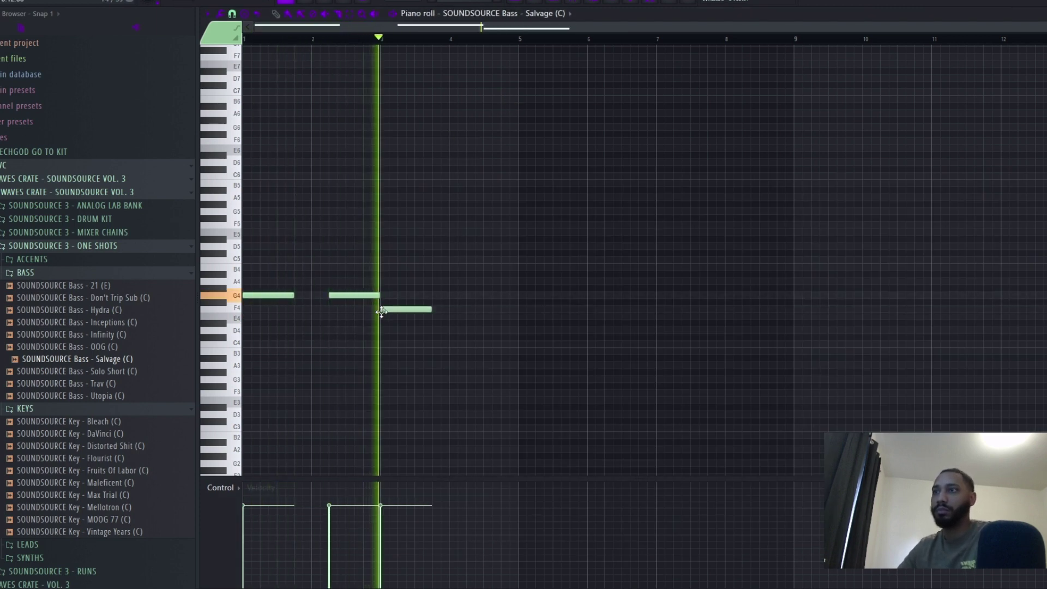
{"action": "left_click", "coordinate": [451, 317]}
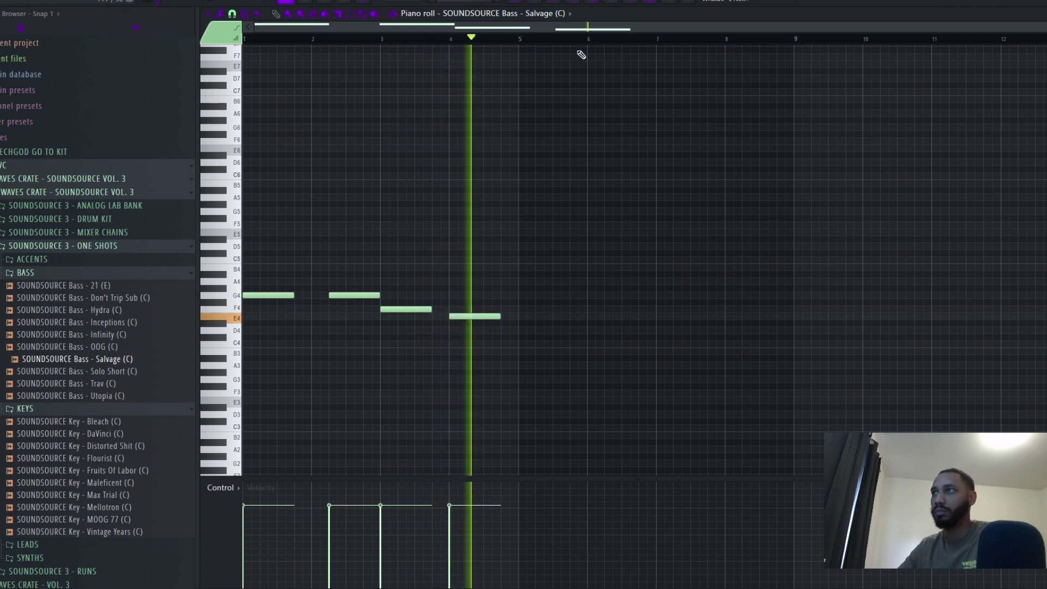
Lower the bar 4 bass note to D#4 and play the four-bar line
{"action": "key", "text": "ctrl+a"}
{"action": "key", "text": "space"}
{"action": "left_click", "coordinate": [513, 261]}
{"action": "left_click_drag", "start_coordinate": [479, 316], "coordinate": [480, 323]}
{"action": "key", "text": "space"}
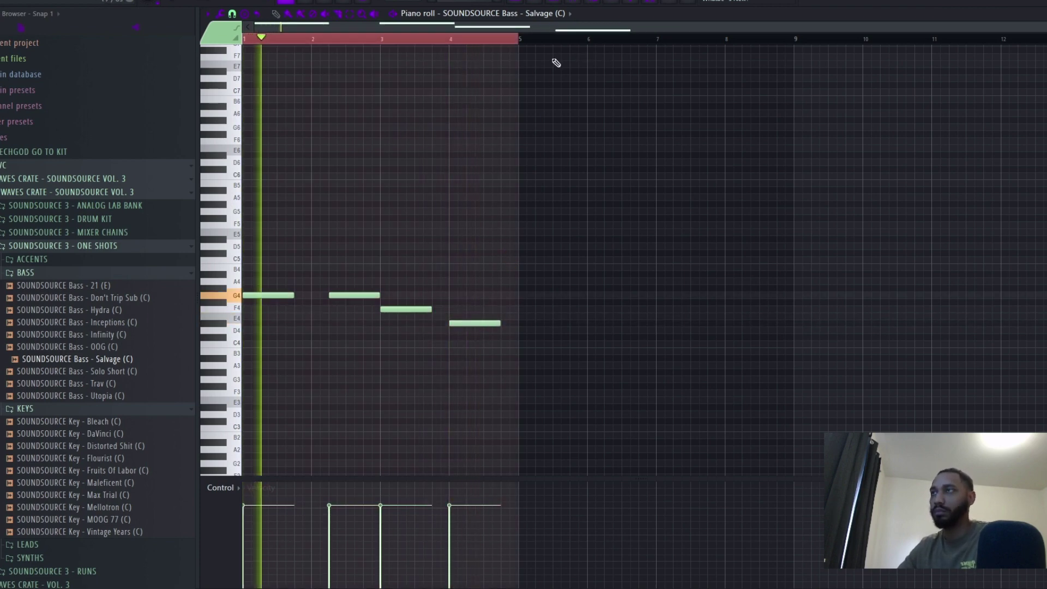
Duplicate the four-bar bass line into bars 5 to 8, clear the note selection, and stop playback
{"action": "key", "text": "ctrl+a"}
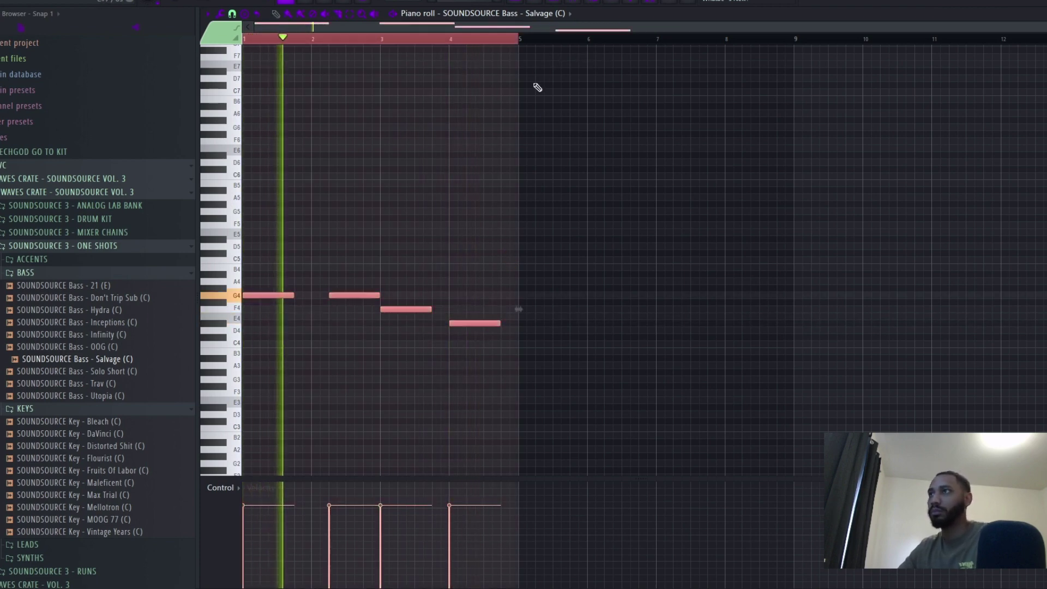
{"action": "key", "text": "ctrl+b"}
{"action": "left_click", "coordinate": [546, 158]}
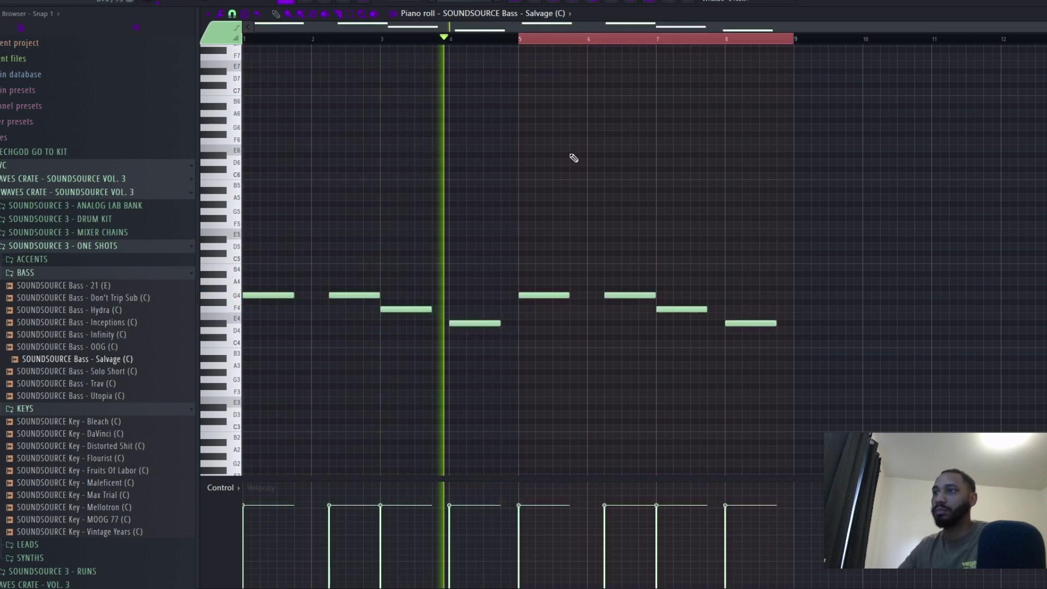
{"action": "key", "text": "space"}
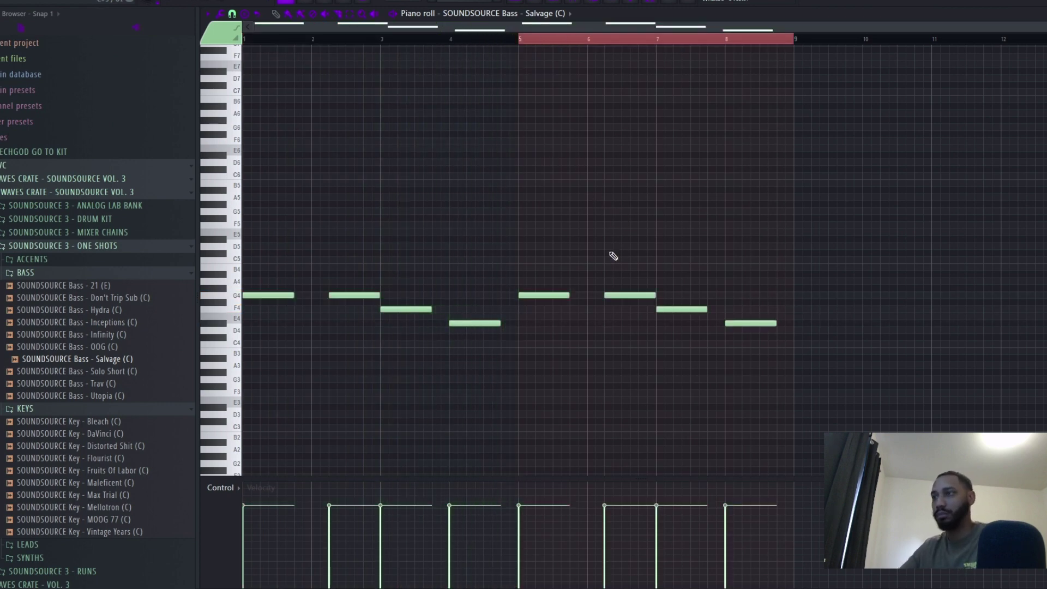
Extend the Pattern 2 clip on Track 6 to eight bars in the Playlist during playback
{"action": "key", "text": "space"}
{"action": "key", "text": "F5"}
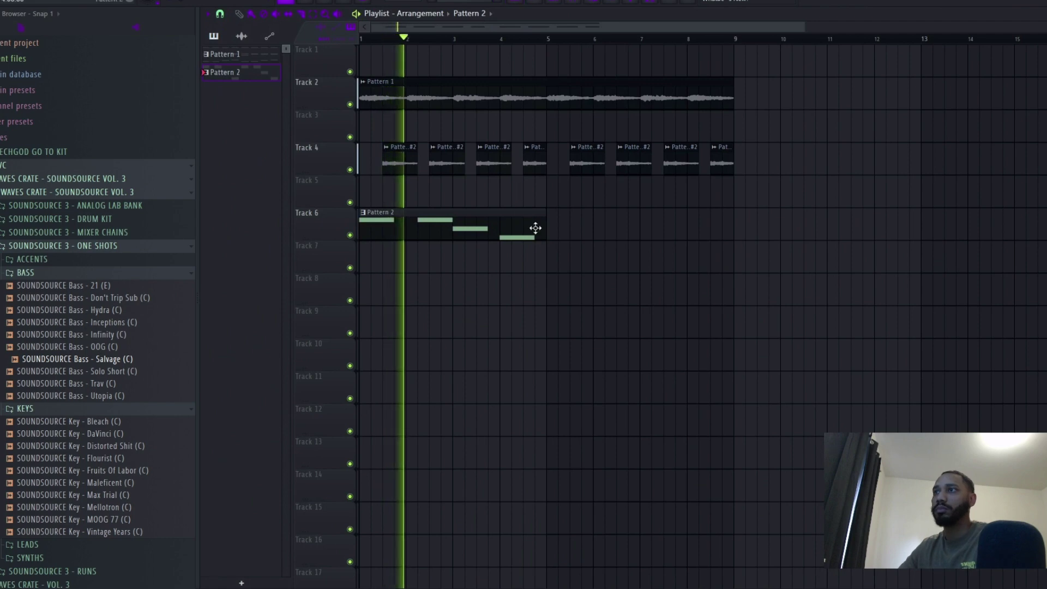
{"action": "left_click_drag", "start_coordinate": [546, 226], "coordinate": [733, 227]}
Delete the duplicated bass notes in bars 5 to 8 of Pattern 2
{"action": "double_click", "coordinate": [627, 232]}
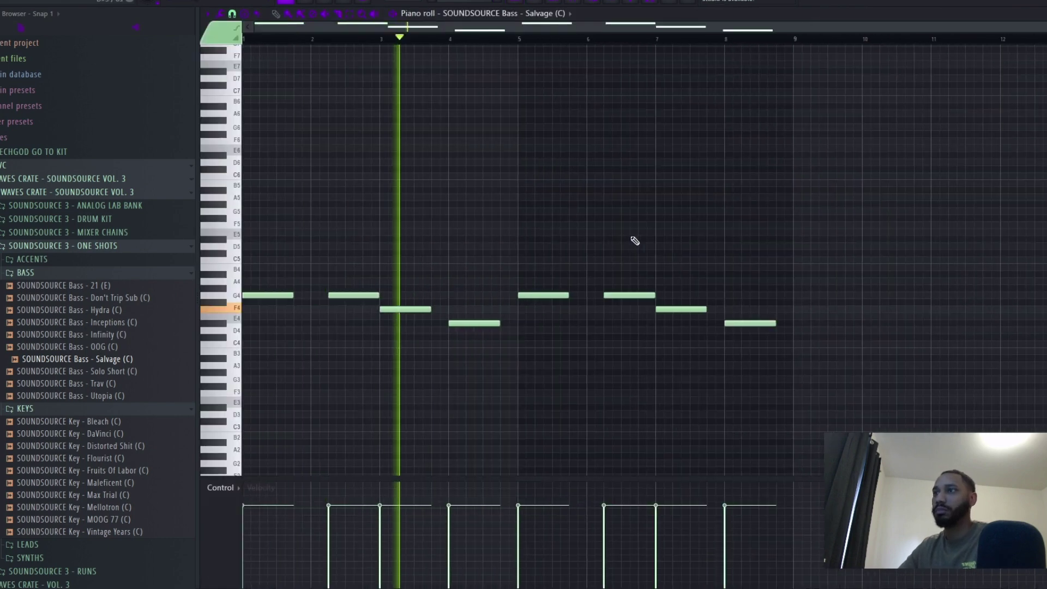
{"action": "key", "text": "space"}
{"action": "left_click_drag", "start_coordinate": [428, 300], "coordinate": [490, 351]}
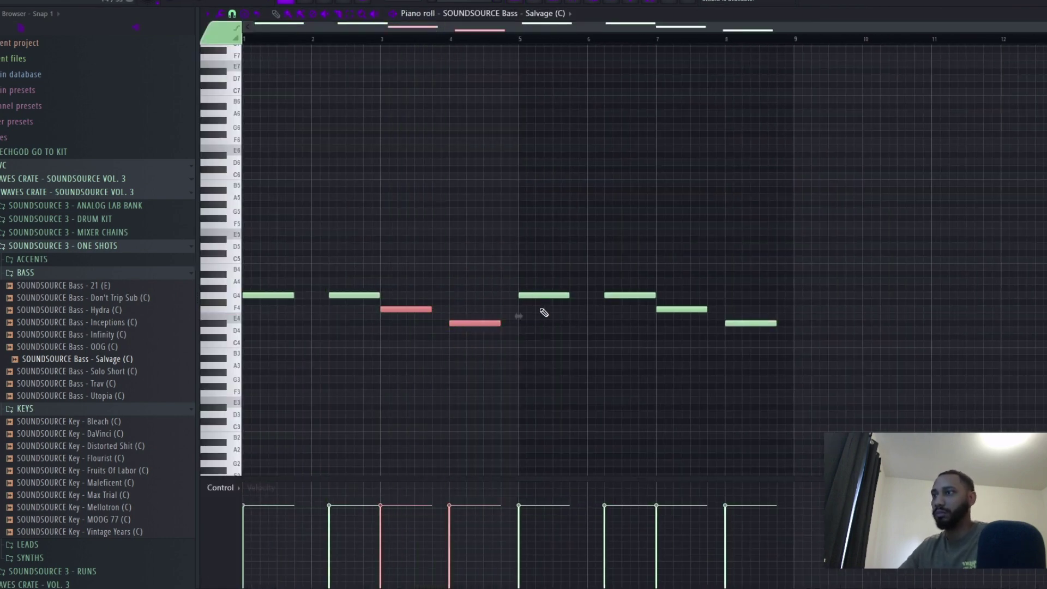
{"action": "left_click_drag", "start_coordinate": [545, 266], "coordinate": [839, 385]}
{"action": "key", "text": "Delete"}
Lengthen the F4 and D#4 bass notes so each fills its whole bar, and play the line
{"action": "left_click_drag", "start_coordinate": [406, 294], "coordinate": [520, 350]}
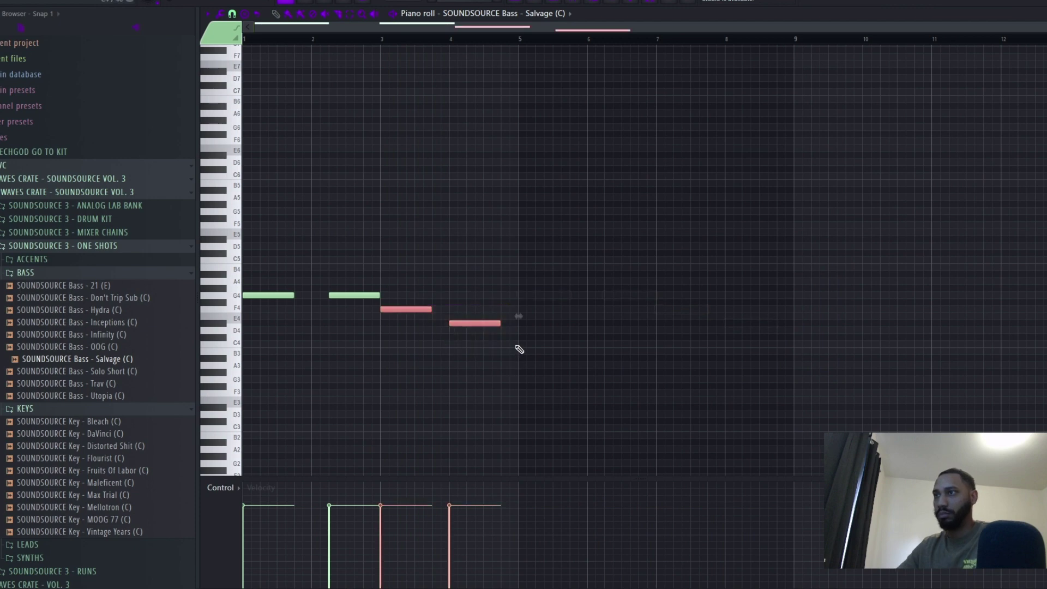
{"action": "key", "text": "space"}
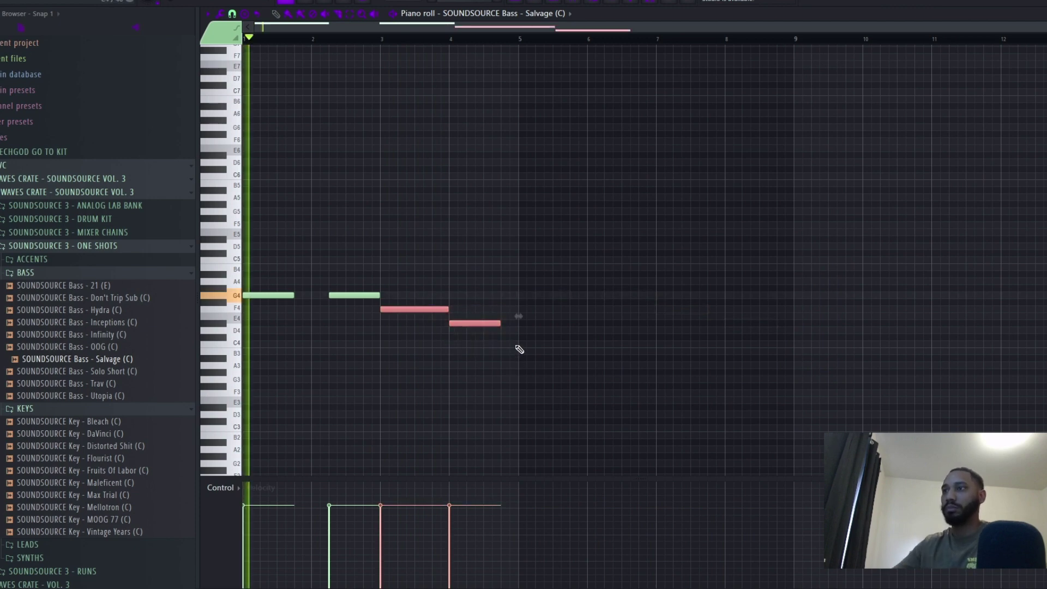
{"action": "left_click", "coordinate": [518, 343]}
{"action": "key", "text": "space"}
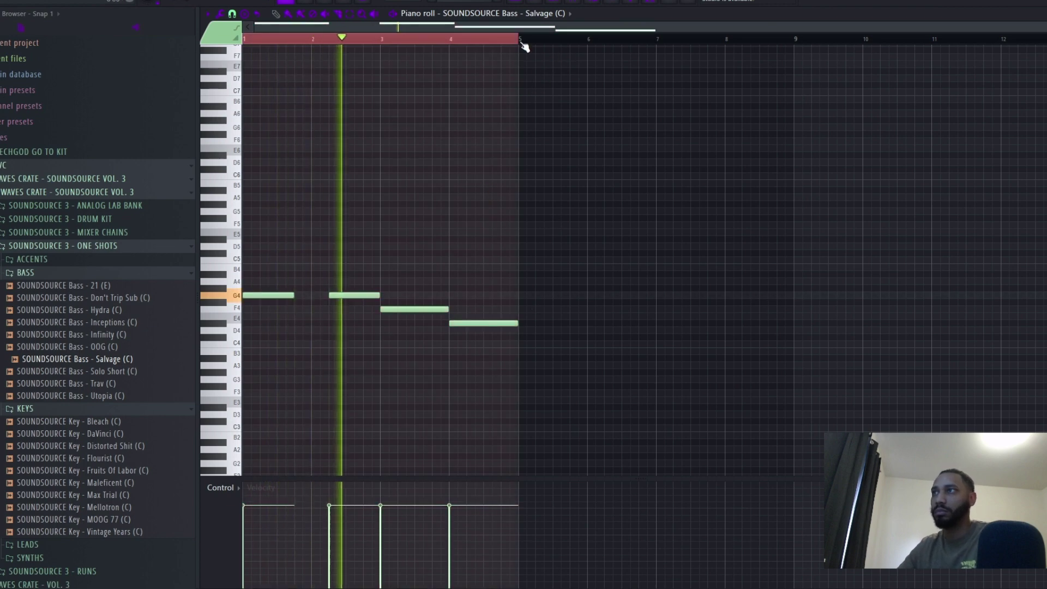
Duplicate the lengthened bass line into bars 5 to 8, deselect the notes, and return to the Playlist
{"action": "key", "text": "ctrl+b"}
{"action": "key", "text": "ctrl+d"}
{"action": "left_click", "coordinate": [520, 1]}
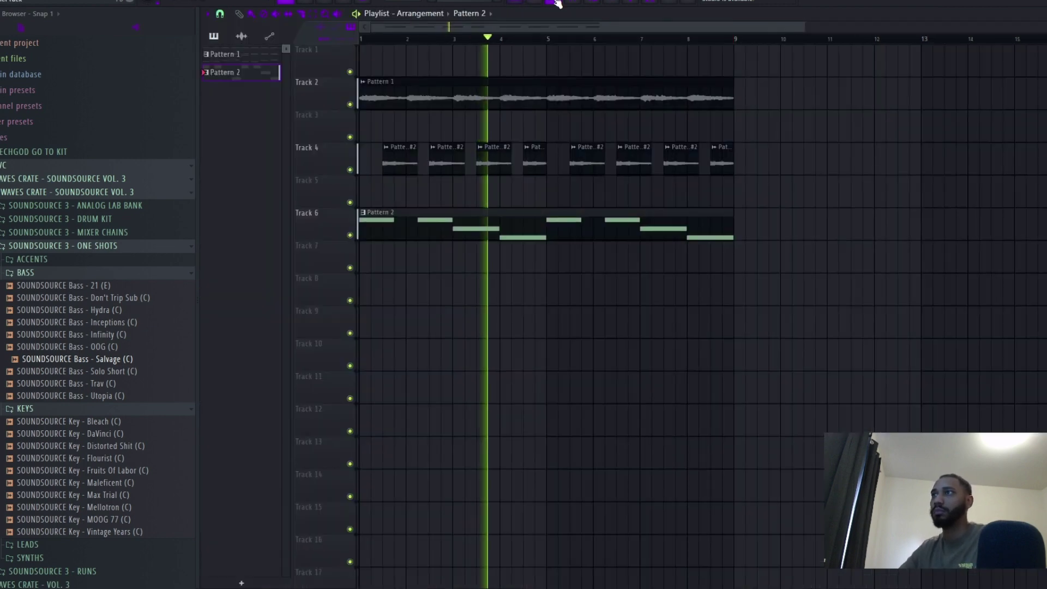
{"action": "left_click", "coordinate": [557, 2]}
{"action": "left_click", "coordinate": [555, 2]}
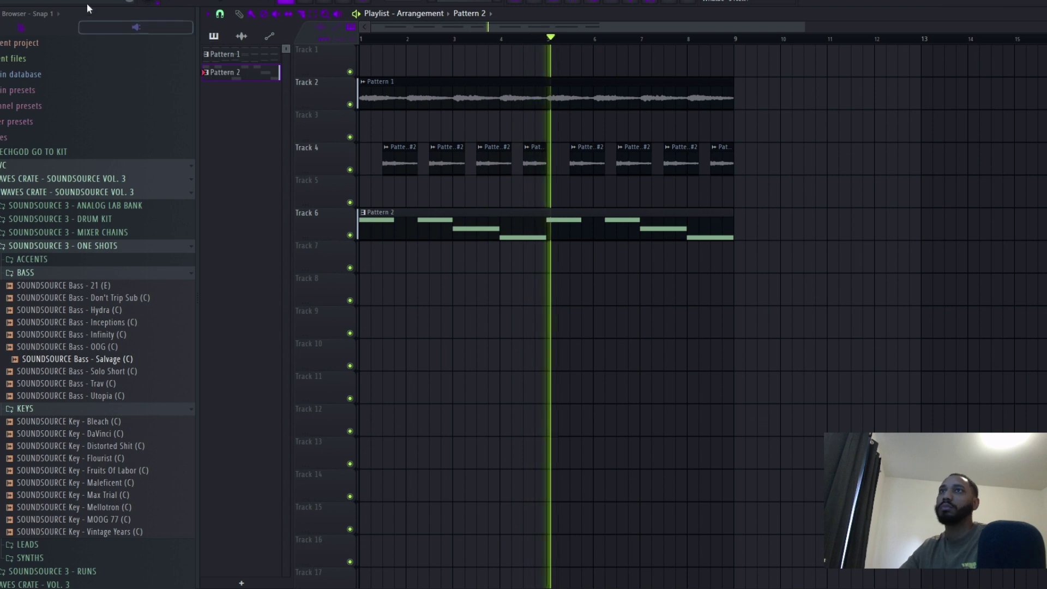
Stop playback, render the Pattern 2 bass clip on Track 6 to audio, and trim its tail at bar 9
{"action": "key", "text": "space"}
{"action": "left_click", "coordinate": [34, 0]}
{"action": "left_click", "coordinate": [114, 169]}
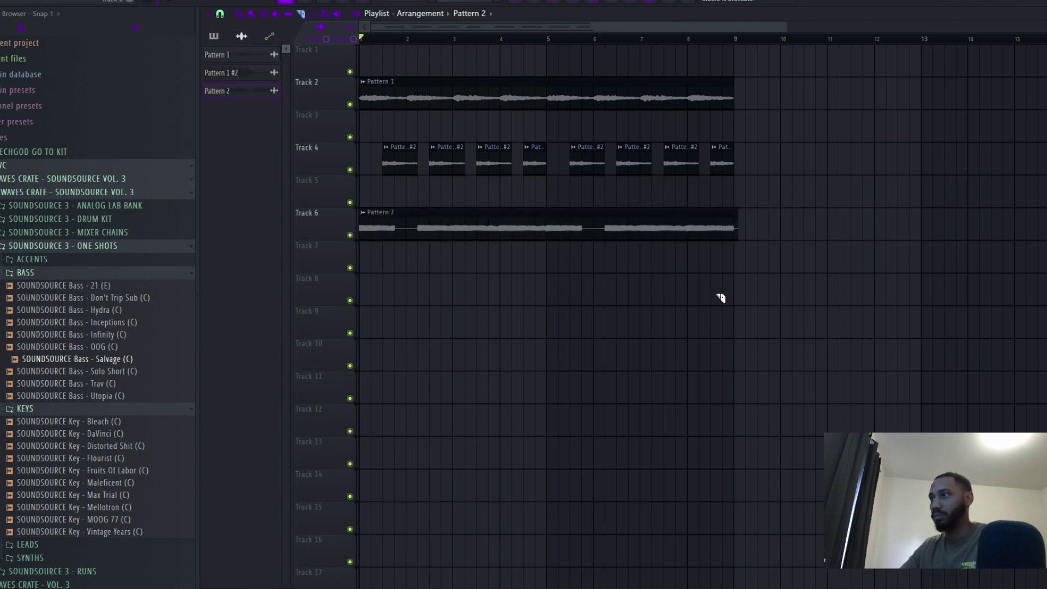
{"action": "scroll", "coordinate": [720, 299], "scroll_direction": "up", "scroll_amount": 4}
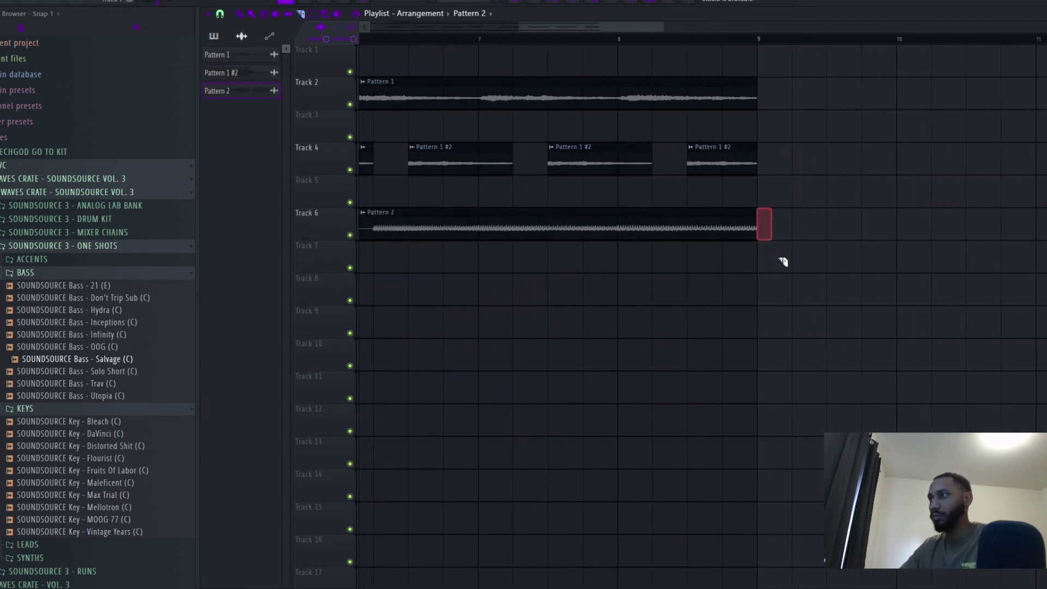
{"action": "scroll", "coordinate": [780, 316], "scroll_direction": "down", "scroll_amount": 5}
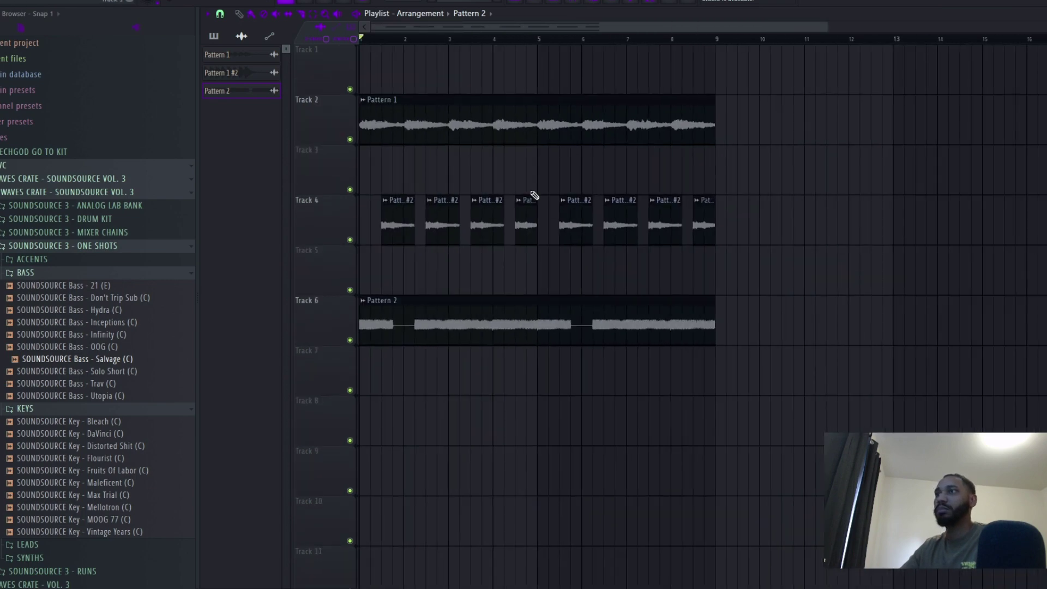
Duplicate all Playlist clips into bars 9 to 16 and delete the copied Pattern 1 #2 chops on Track 4
{"action": "left_click_drag", "start_coordinate": [416, 130], "coordinate": [462, 239]}
{"action": "key", "text": "ctrl+a"}
{"action": "key", "text": "ctrl+b"}
{"action": "scroll", "coordinate": [659, 312], "scroll_direction": "down", "scroll_amount": 4}
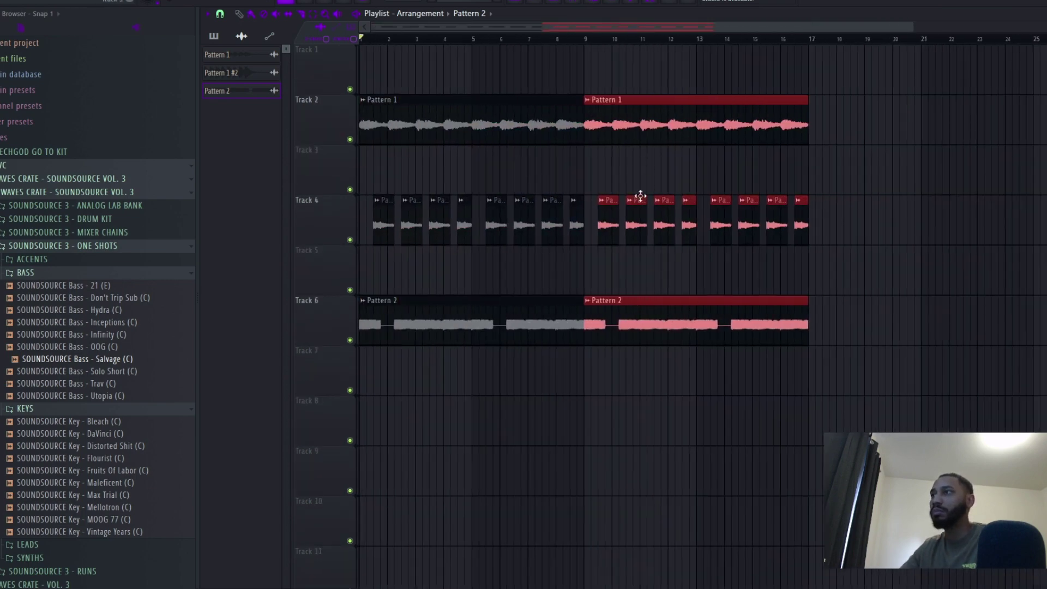
{"action": "left_click_drag", "start_coordinate": [603, 217], "coordinate": [870, 280]}
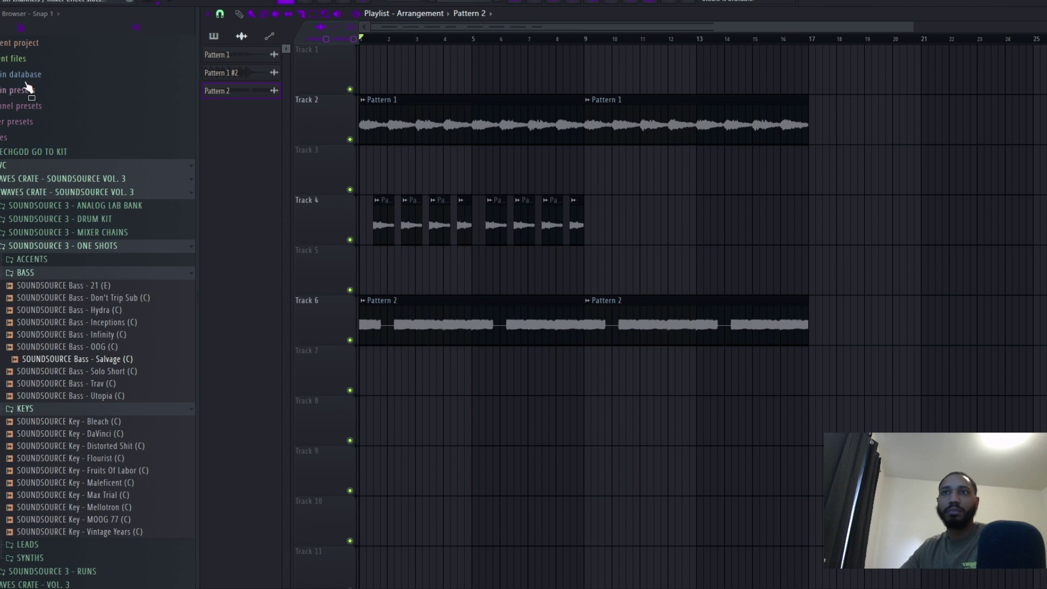
Reorganize the expanded sample folders and open SOUNDSOURCE 3 - RUNS inside the SOUNDSOURCE VOL. 3 pack
{"action": "left_click", "coordinate": [41, 164]}
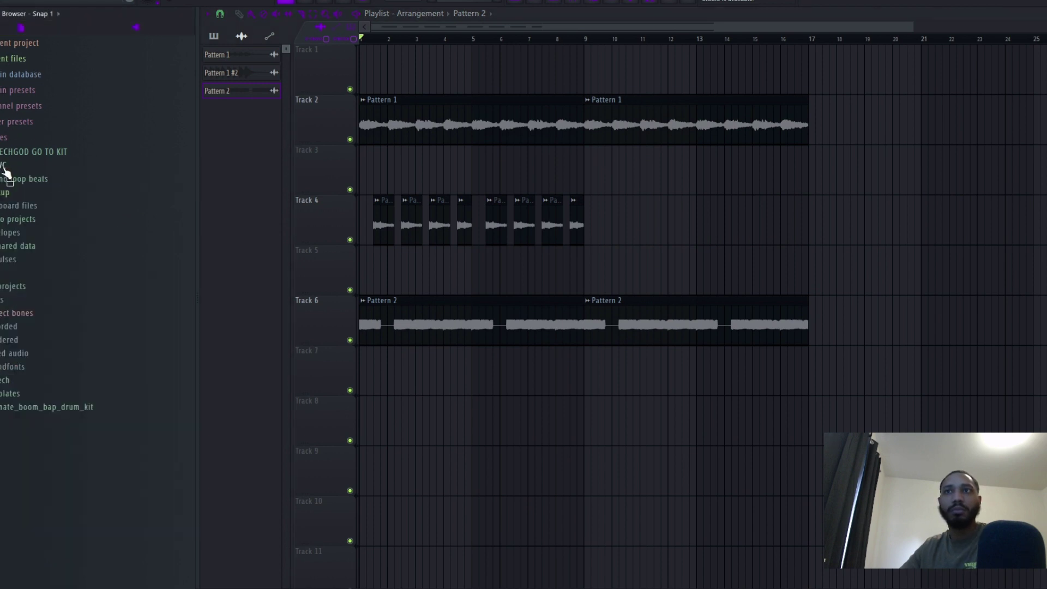
{"action": "left_click", "coordinate": [34, 152]}
{"action": "left_click", "coordinate": [16, 179]}
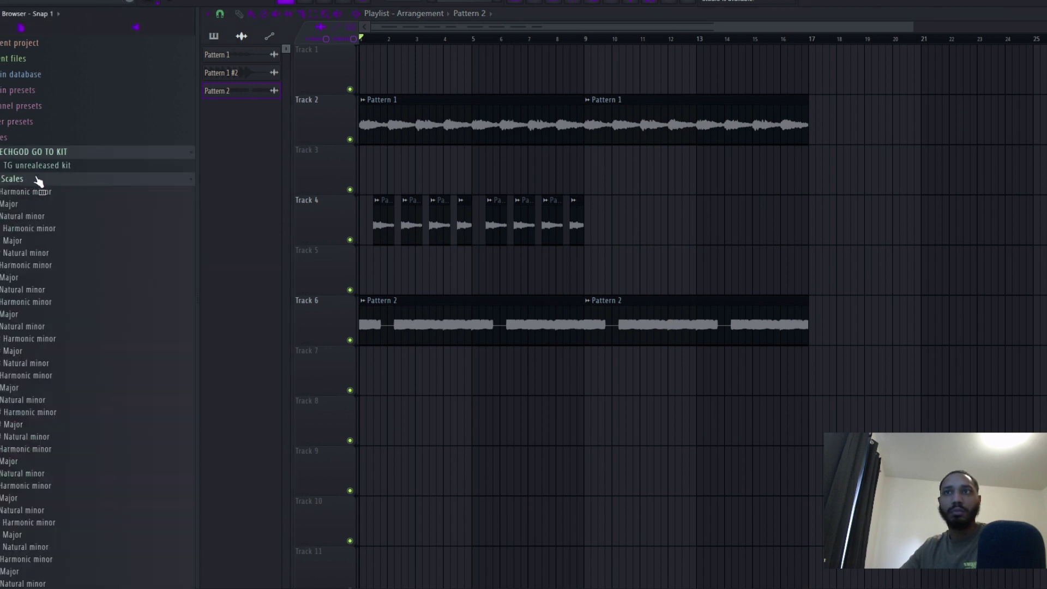
{"action": "left_click", "coordinate": [25, 178]}
{"action": "left_click", "coordinate": [28, 207]}
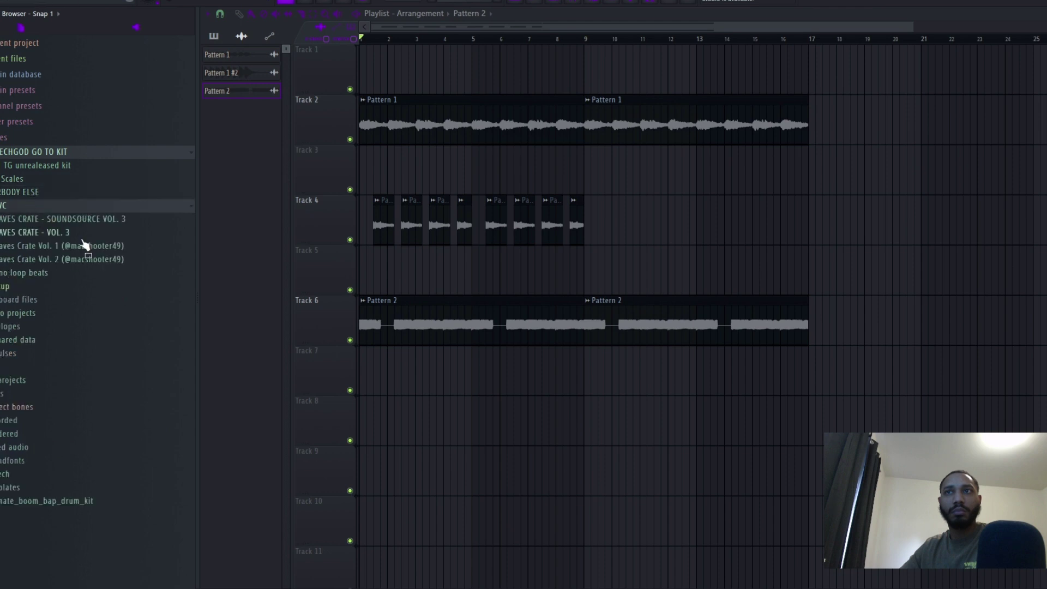
{"action": "left_click", "coordinate": [54, 232]}
{"action": "left_click", "coordinate": [73, 223]}
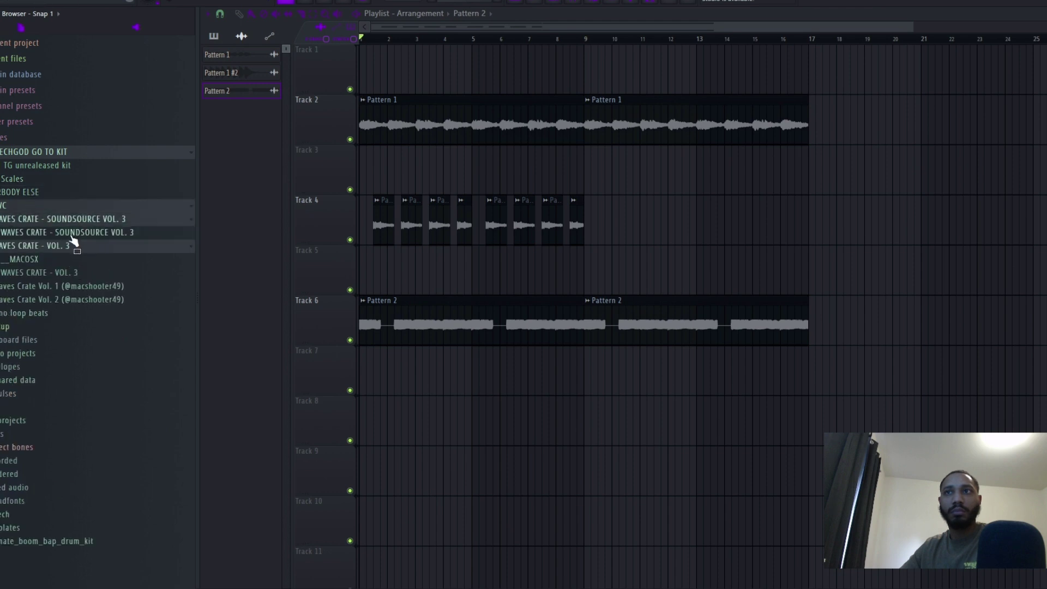
{"action": "left_click", "coordinate": [65, 236]}
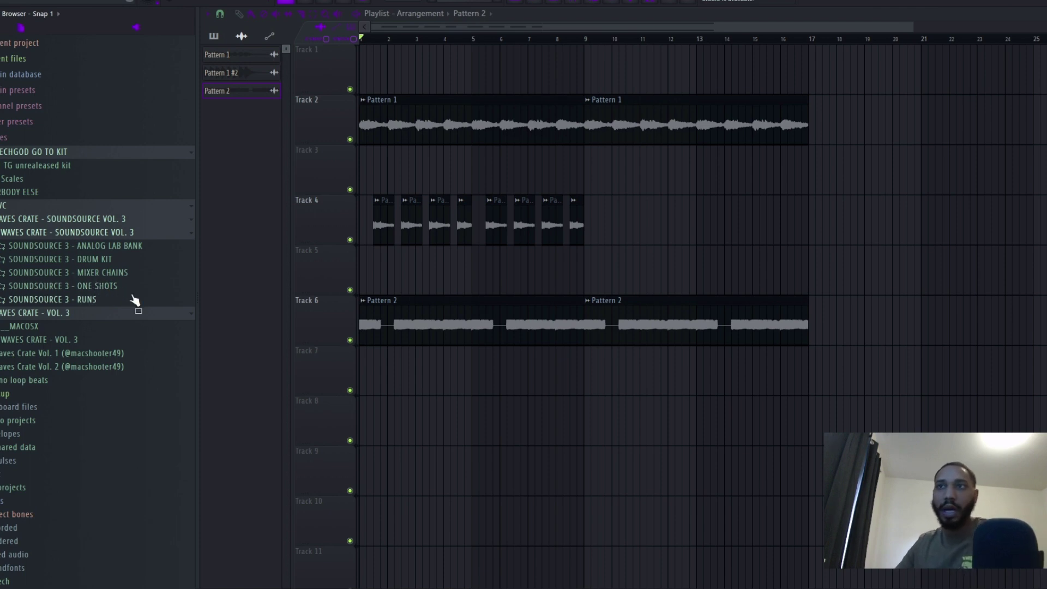
{"action": "left_click", "coordinate": [102, 300]}
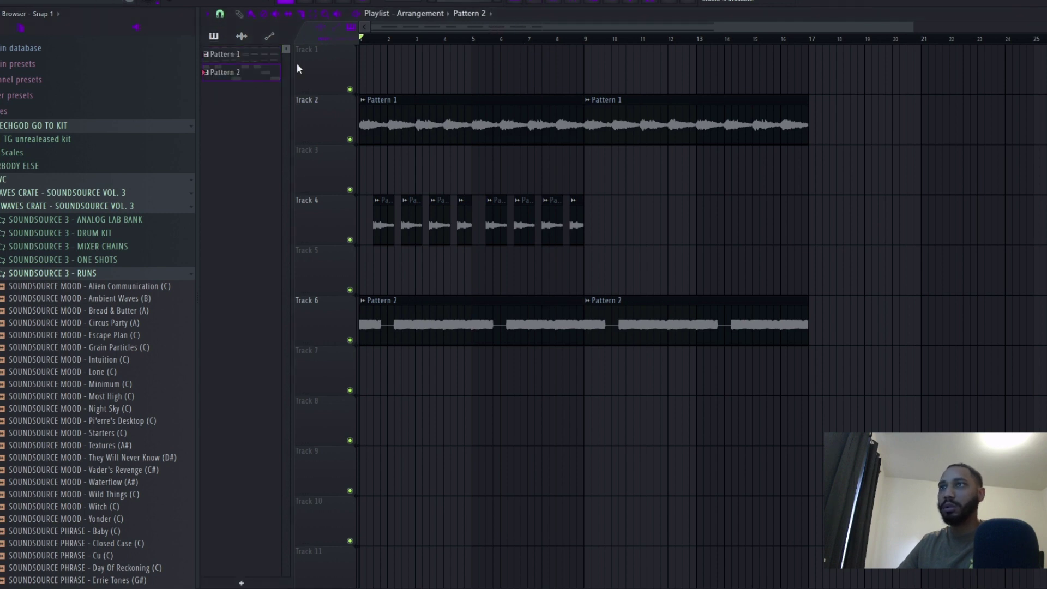
Check the Salvage bass notes in the Piano roll and return to the Playlist
{"action": "left_click", "coordinate": [533, 3]}
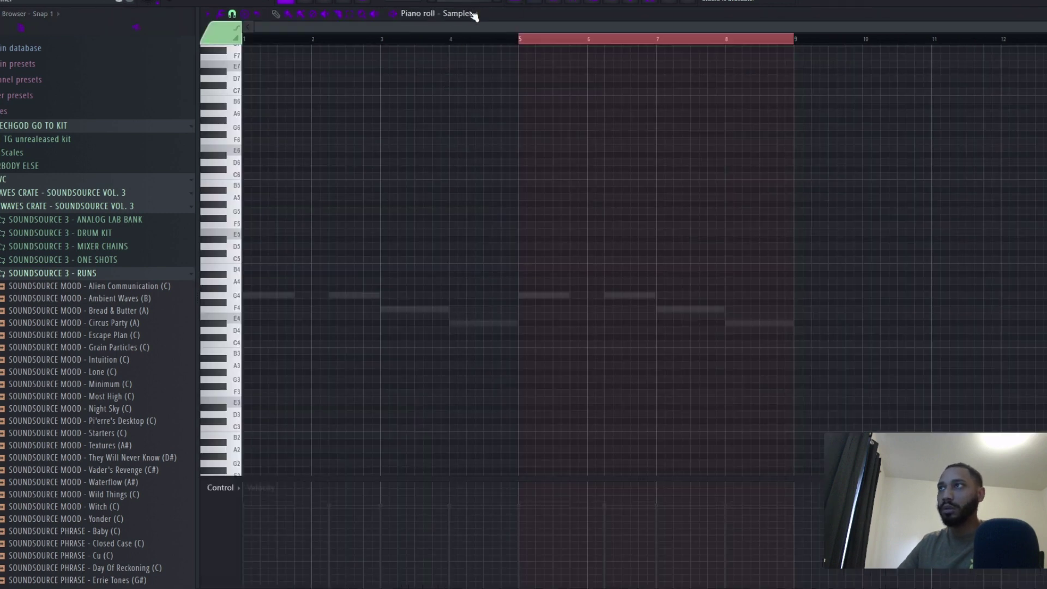
{"action": "left_click", "coordinate": [473, 15]}
{"action": "left_click", "coordinate": [480, 102]}
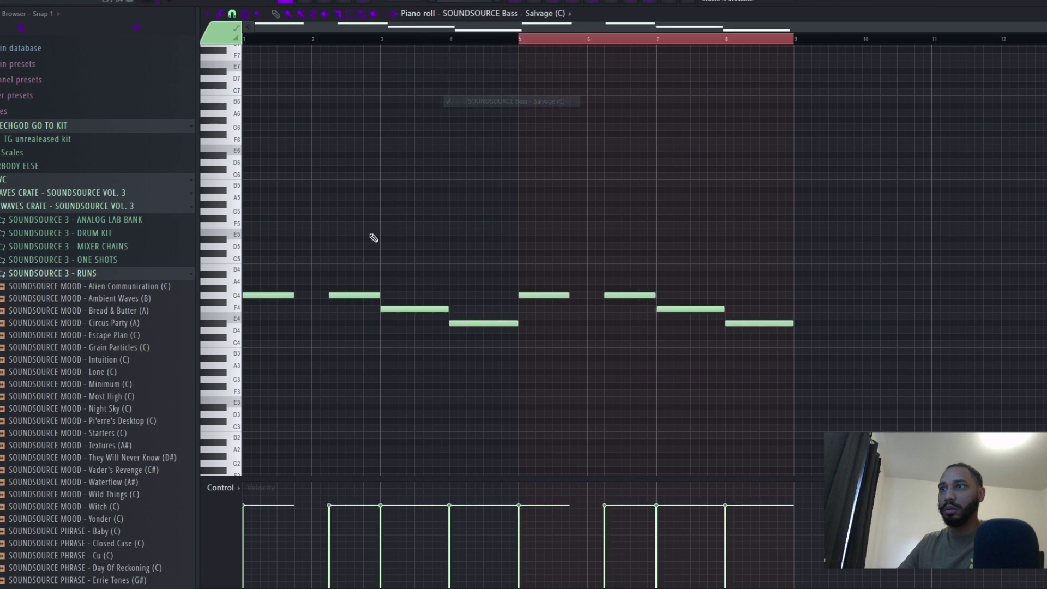
{"action": "left_click", "coordinate": [516, 3]}
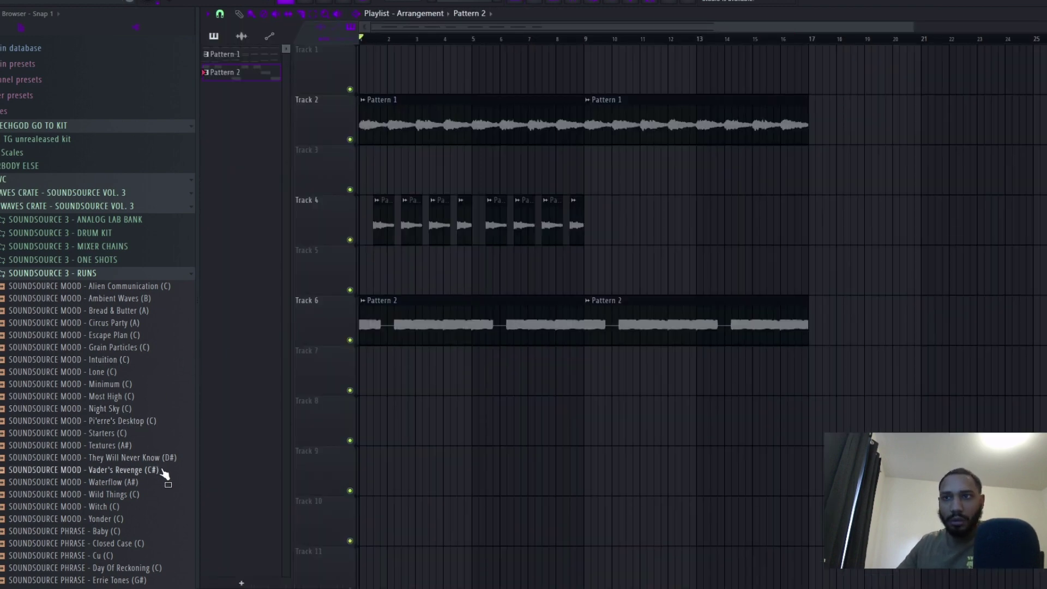
Browse the SOUNDSOURCE runs for a fitting sample and check its key against the Salvage bass notes
{"action": "scroll", "coordinate": [163, 454], "scroll_direction": "down", "scroll_amount": 6}
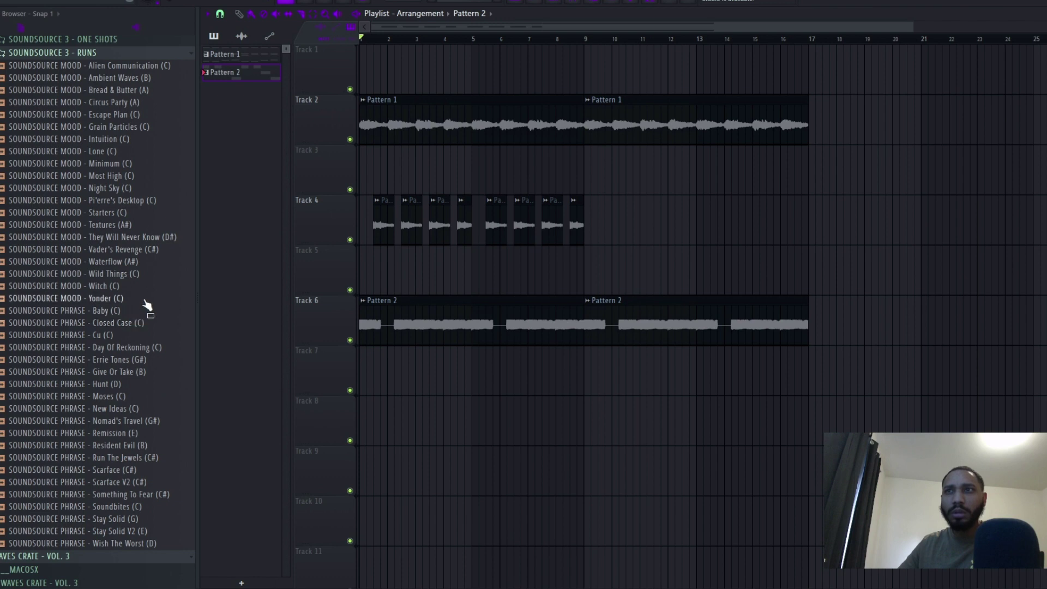
{"action": "left_click", "coordinate": [533, 2]}
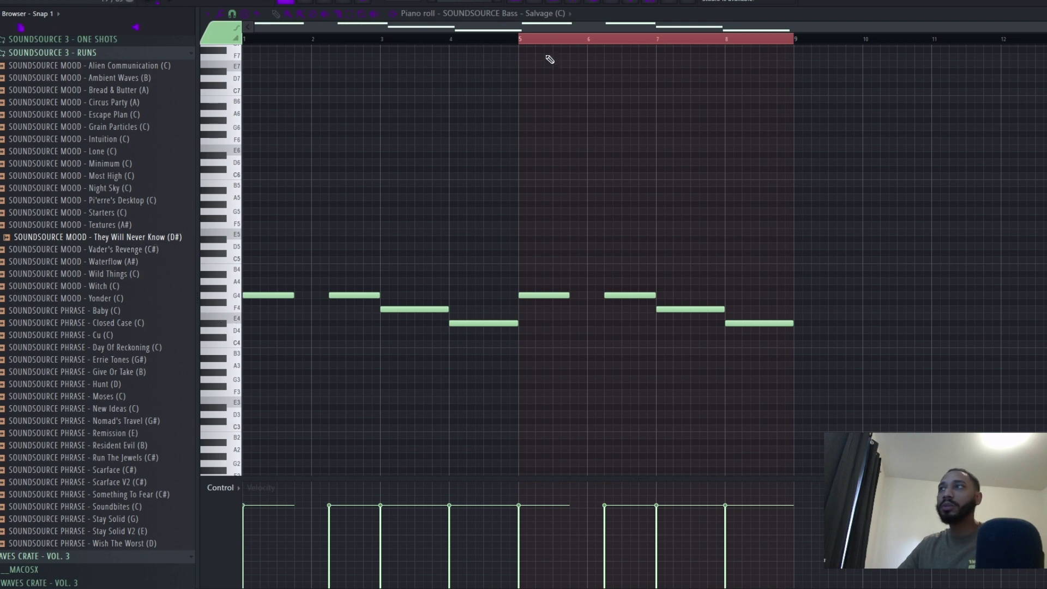
{"action": "left_click", "coordinate": [519, 2]}
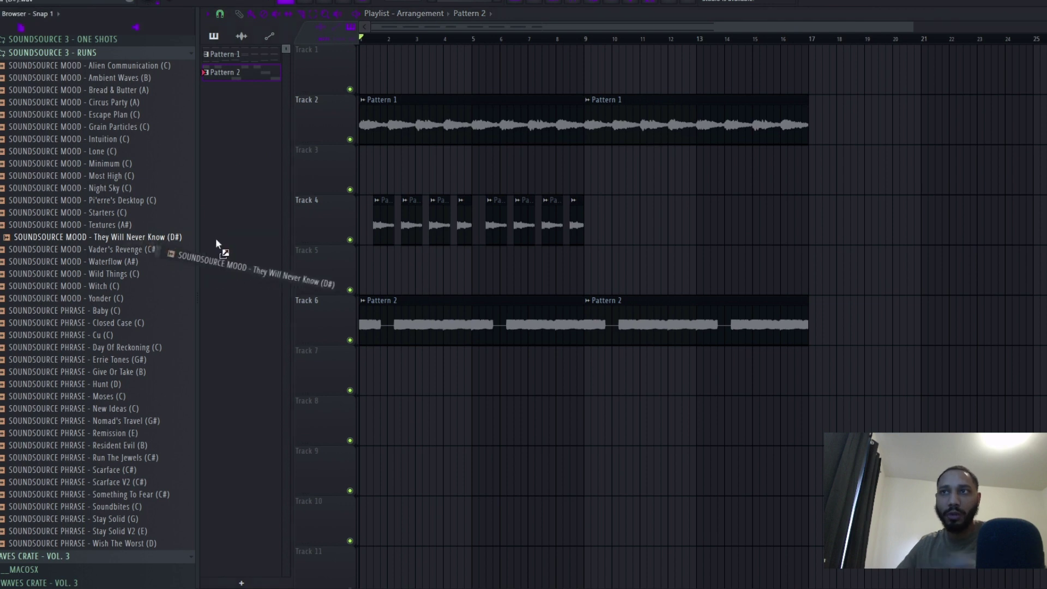
Place the SOUNDSOURCE MOOD - They Will Never Know (D#) sample at bar 1 on Track 9
{"action": "left_click_drag", "start_coordinate": [216, 242], "coordinate": [359, 440]}
{"action": "left_click", "coordinate": [594, 311]}
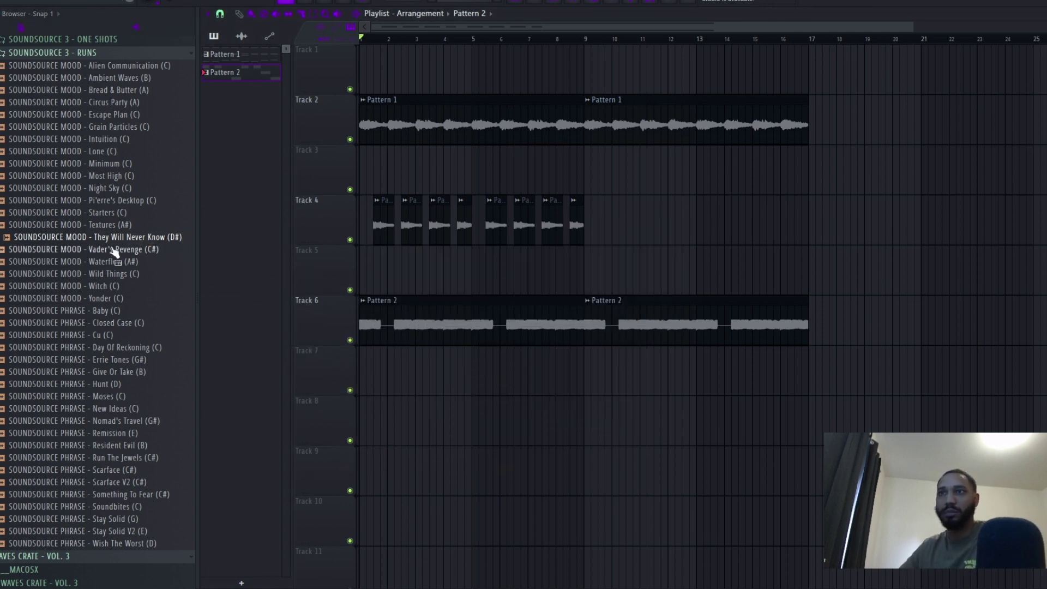
{"action": "left_click_drag", "start_coordinate": [113, 249], "coordinate": [428, 467]}
Lower the They Will Never Know sample's channel volume and play the arrangement
{"action": "double_click", "coordinate": [425, 468]}
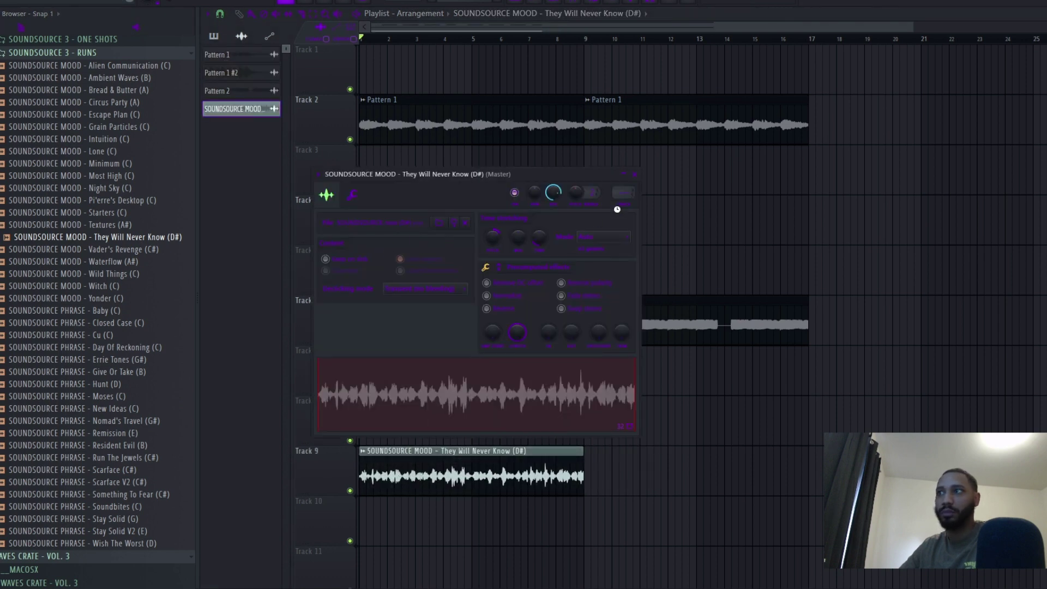
{"action": "left_click_drag", "start_coordinate": [538, 175], "coordinate": [891, 214]}
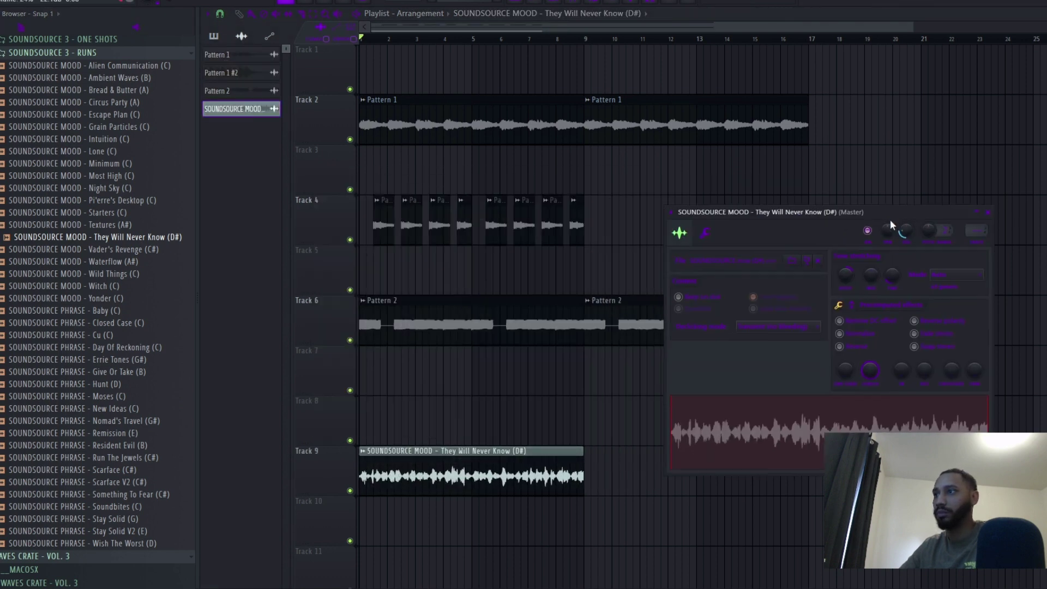
{"action": "key", "text": "space"}
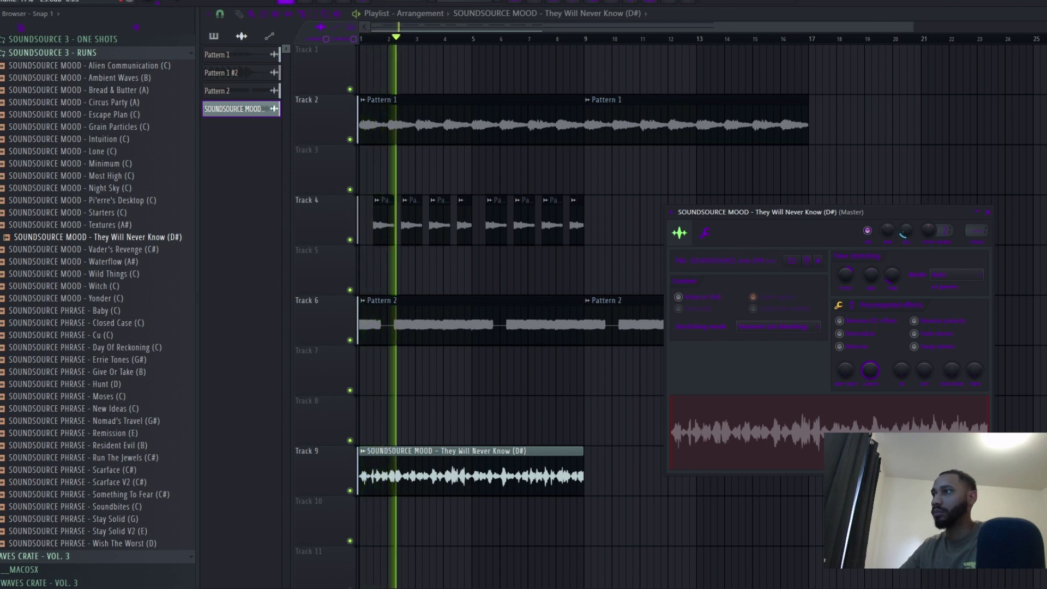
Check the end of the They Will Never Know clip at bar 9 and duplicate it into bars 9 to 16
{"action": "right_click", "coordinate": [601, 470]}
{"action": "scroll", "coordinate": [611, 527], "scroll_direction": "up", "scroll_amount": 3}
{"action": "scroll", "coordinate": [615, 529], "scroll_direction": "up", "scroll_amount": 3}
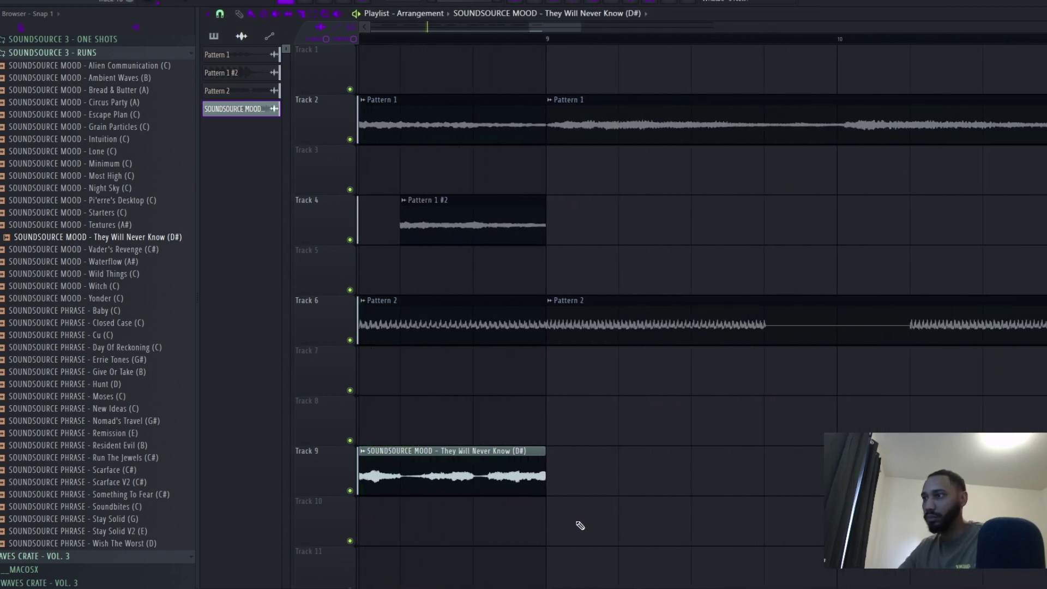
{"action": "scroll", "coordinate": [691, 502], "scroll_direction": "down", "scroll_amount": 6}
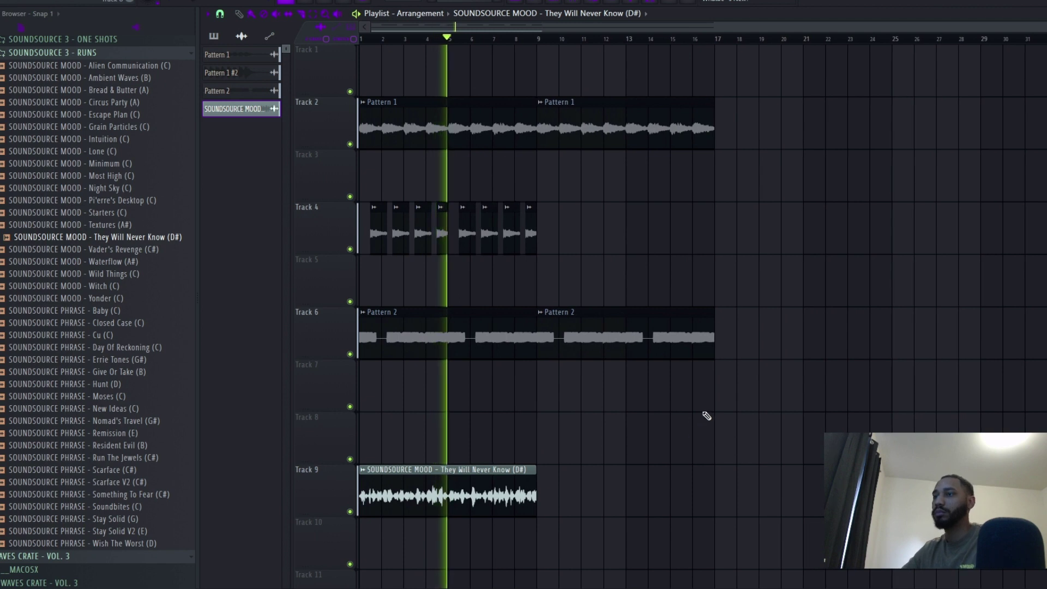
{"action": "scroll", "coordinate": [704, 416], "scroll_direction": "down", "scroll_amount": 3}
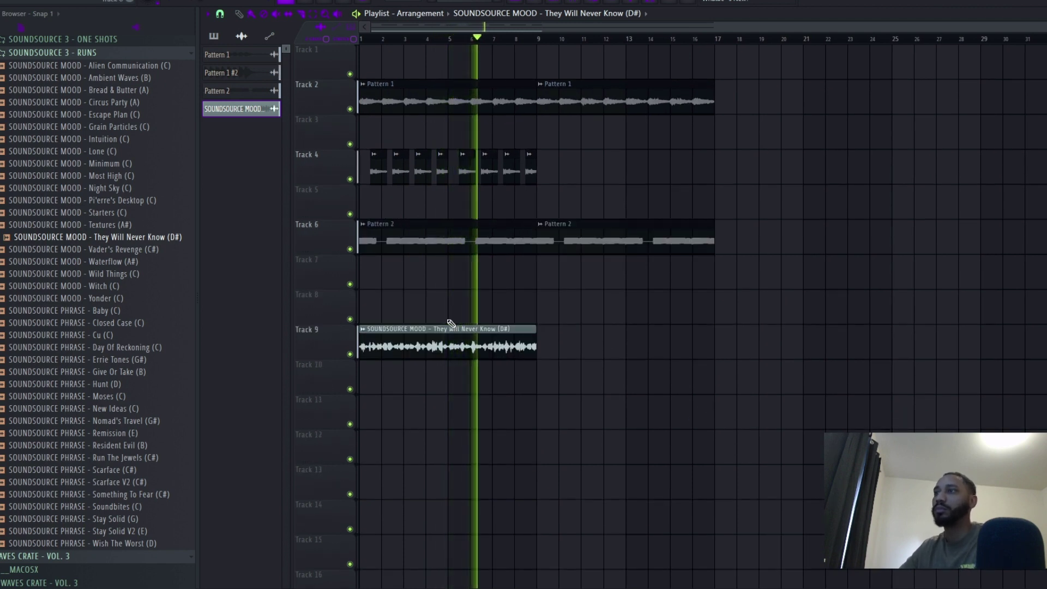
{"action": "left_click_drag", "start_coordinate": [448, 321], "coordinate": [607, 360]}
{"action": "key", "text": "ctrl+b"}
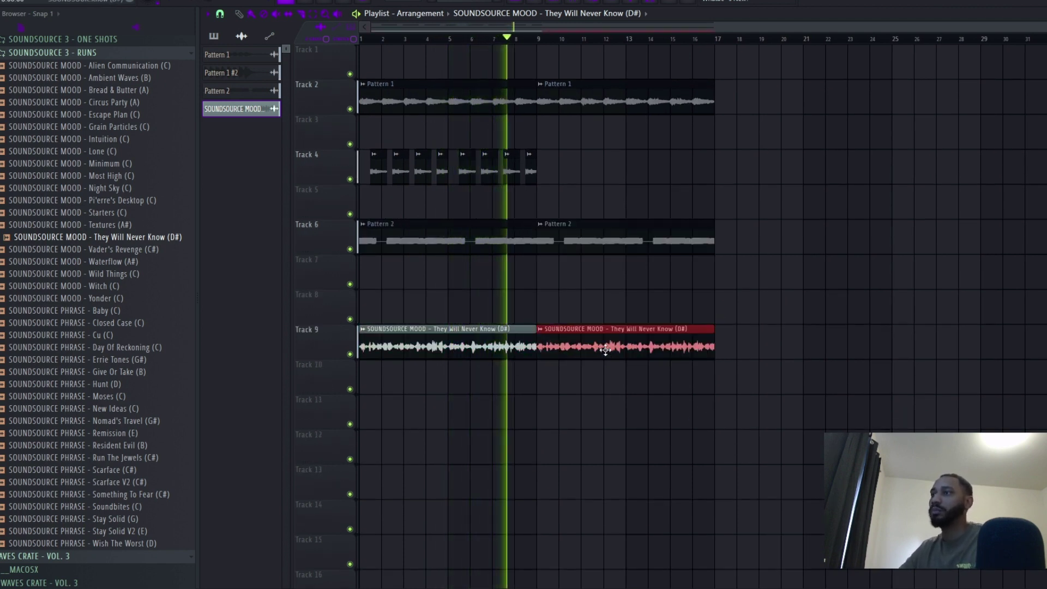
Route the They Will Never Know sample to mixer insert 5 and load HalfTime in its first effect slot
{"action": "double_click", "coordinate": [605, 348]}
{"action": "key", "text": "F9"}
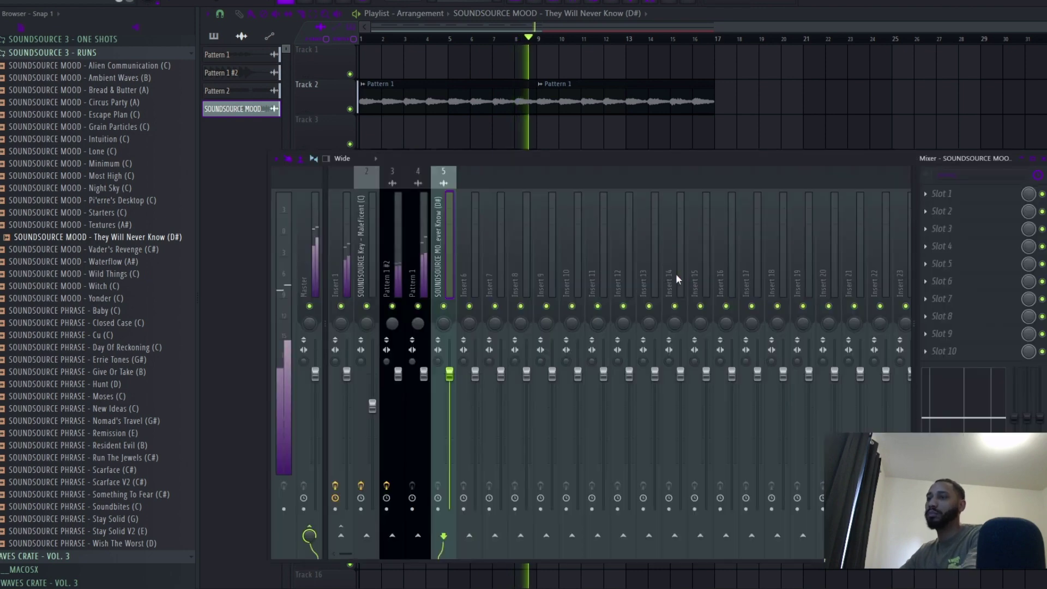
{"action": "left_click", "coordinate": [960, 192]}
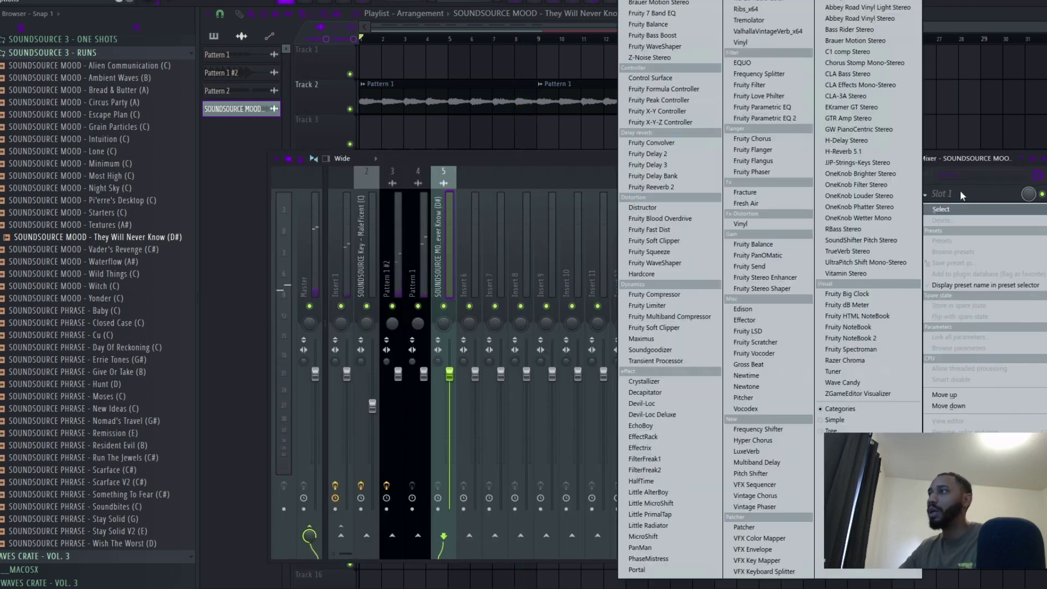
{"action": "left_click", "coordinate": [662, 481]}
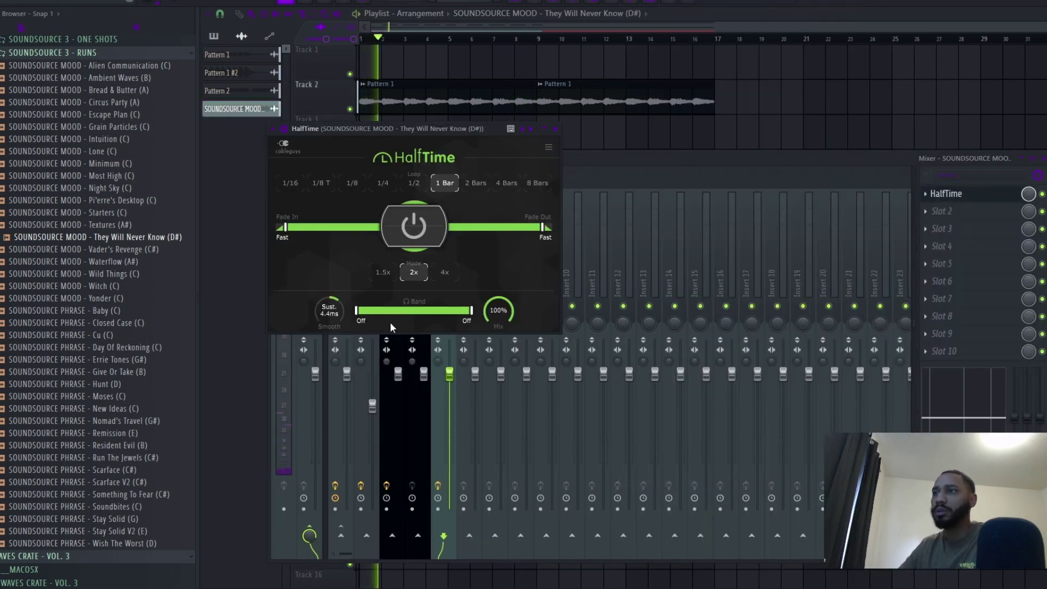
Close HalfTime and raise the They Will Never Know sample's channel volume during playback
{"action": "right_click", "coordinate": [741, 132]}
{"action": "double_click", "coordinate": [528, 329]}
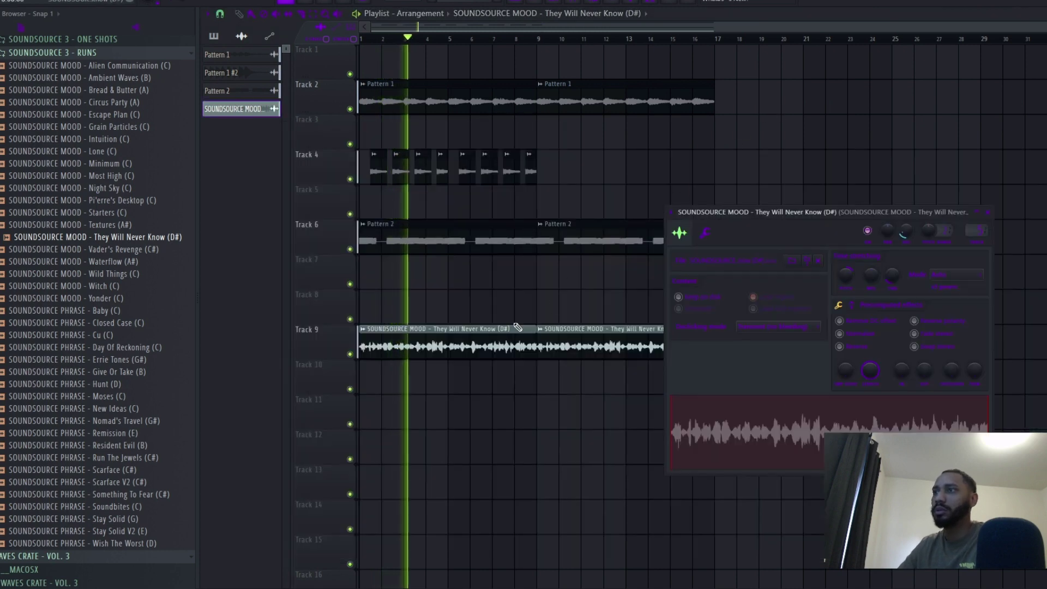
{"action": "left_click_drag", "start_coordinate": [905, 233], "coordinate": [905, 254]}
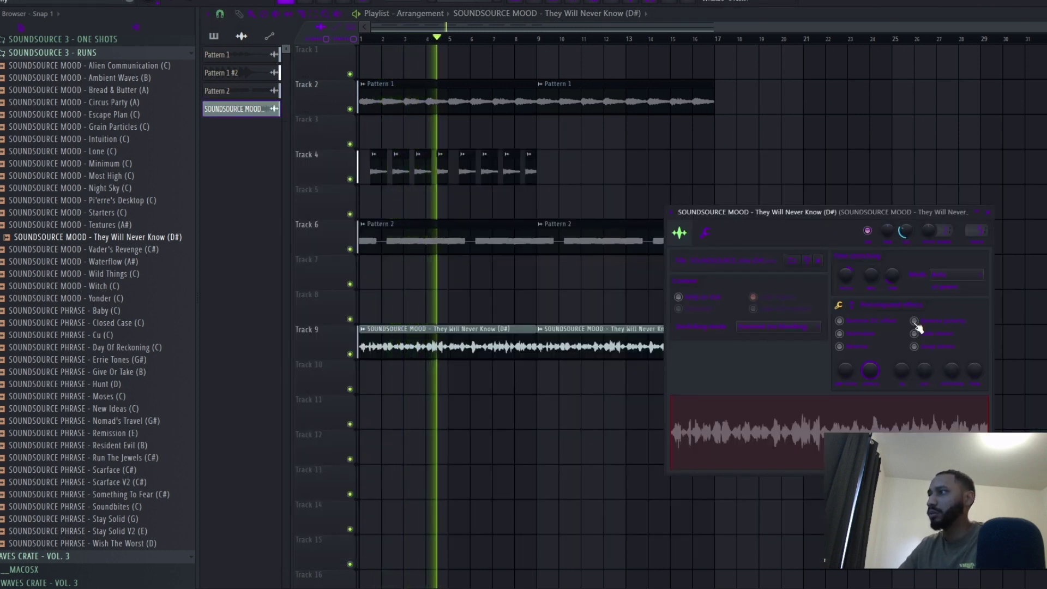
Enable Reverse polarity on the Pattern 2 bass audio clip and close its channel settings
{"action": "double_click", "coordinate": [512, 239]}
{"action": "left_click", "coordinate": [546, 268]}
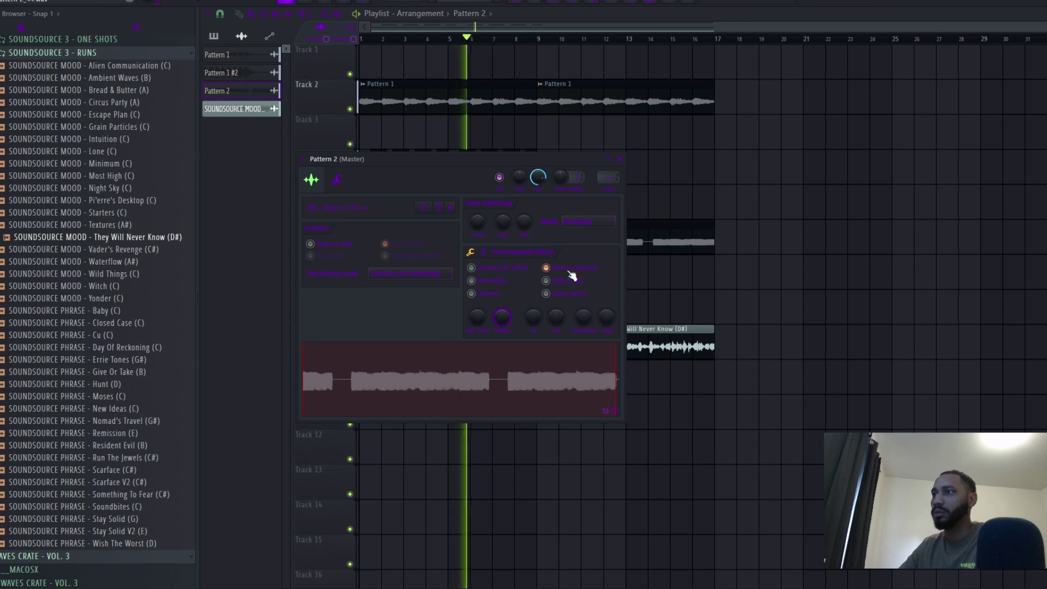
{"action": "right_click", "coordinate": [654, 296]}
Play the arrangement while checking the They Will Never Know sample's channel settings against the Track 4 chops
{"action": "double_click", "coordinate": [662, 349]}
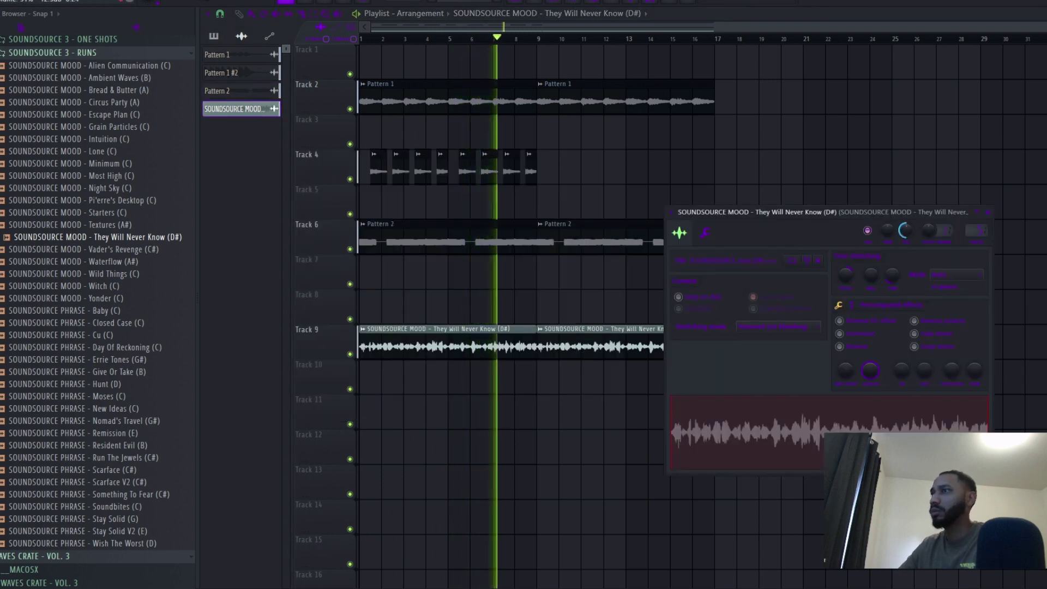
{"action": "right_click", "coordinate": [718, 181]}
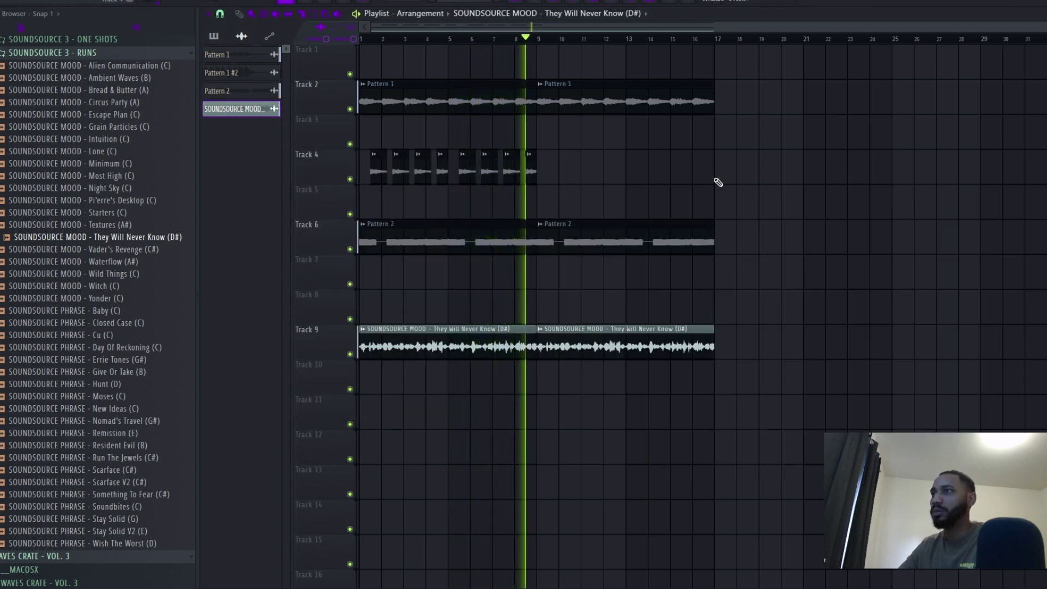
{"action": "left_click_drag", "start_coordinate": [601, 164], "coordinate": [371, 186]}
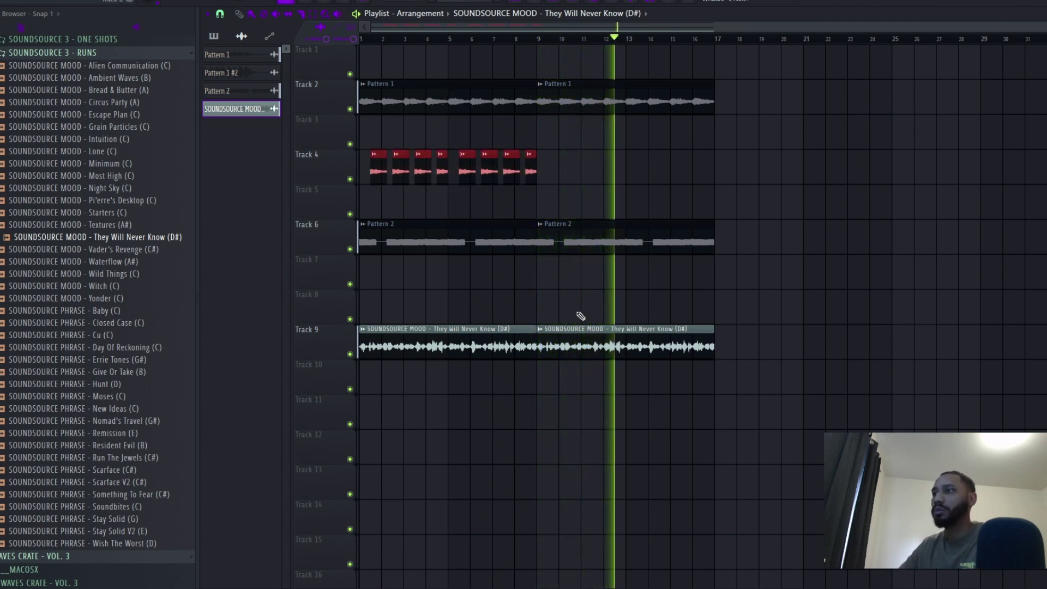
{"action": "double_click", "coordinate": [600, 336]}
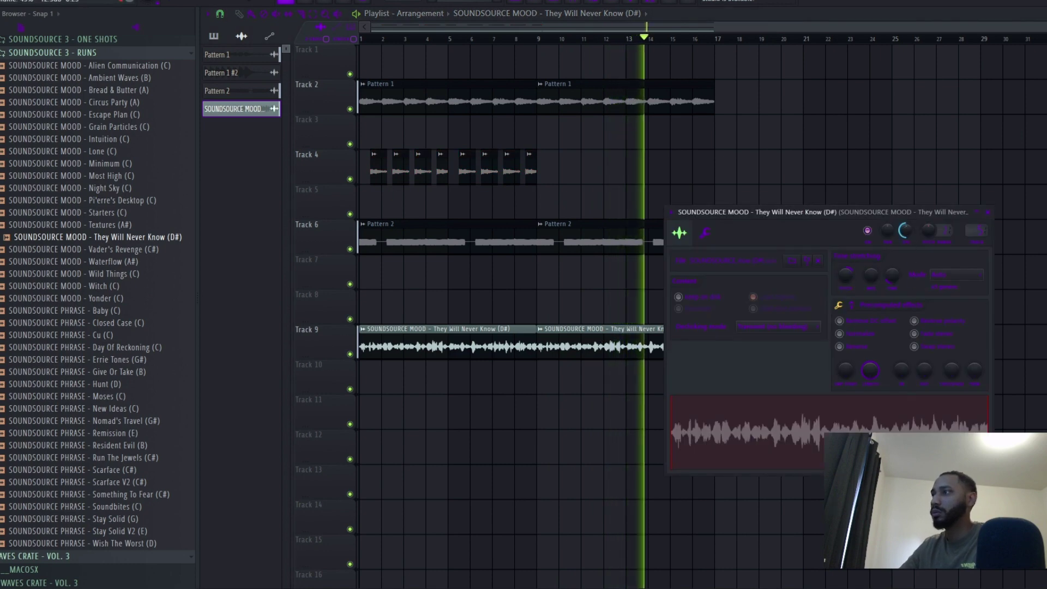
{"action": "key", "text": "space"}
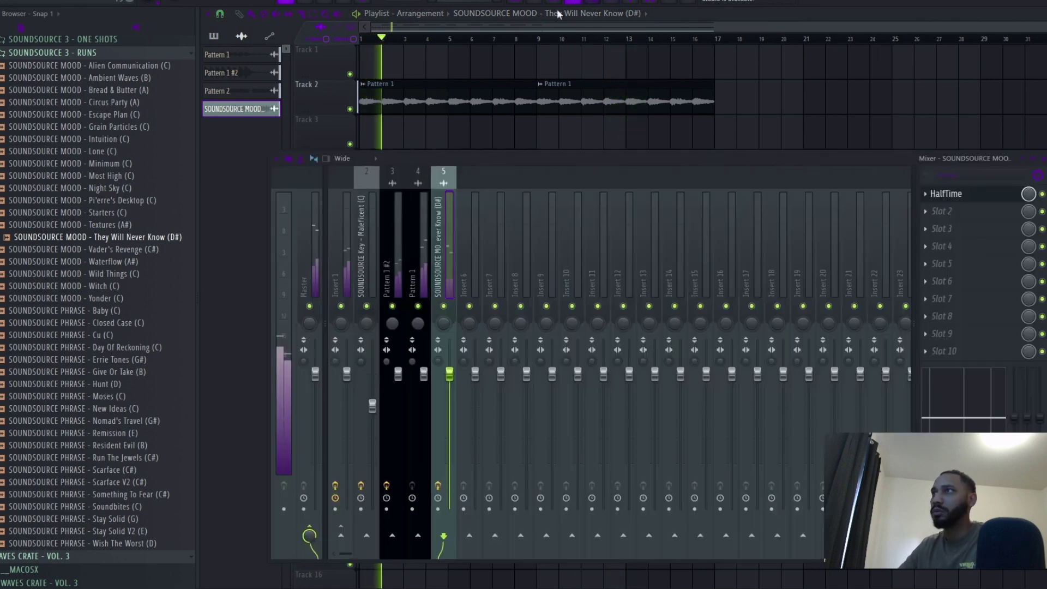
Load ValhallaVintageVerb in the second effect slot of the They Will Never Know insert and lower that slot's mix level
{"action": "key", "text": "F9"}
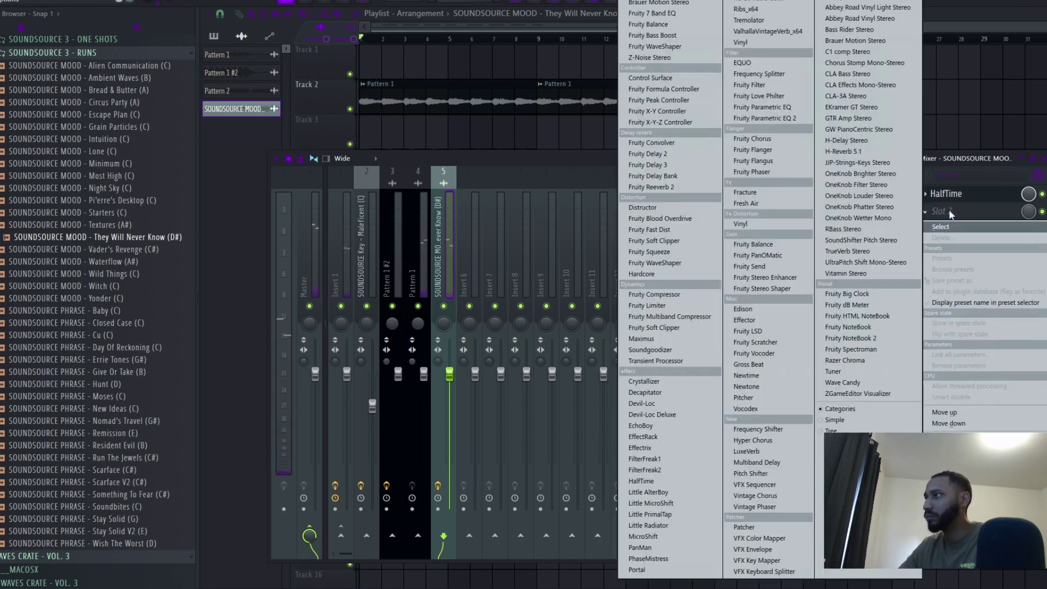
{"action": "left_click", "coordinate": [942, 211]}
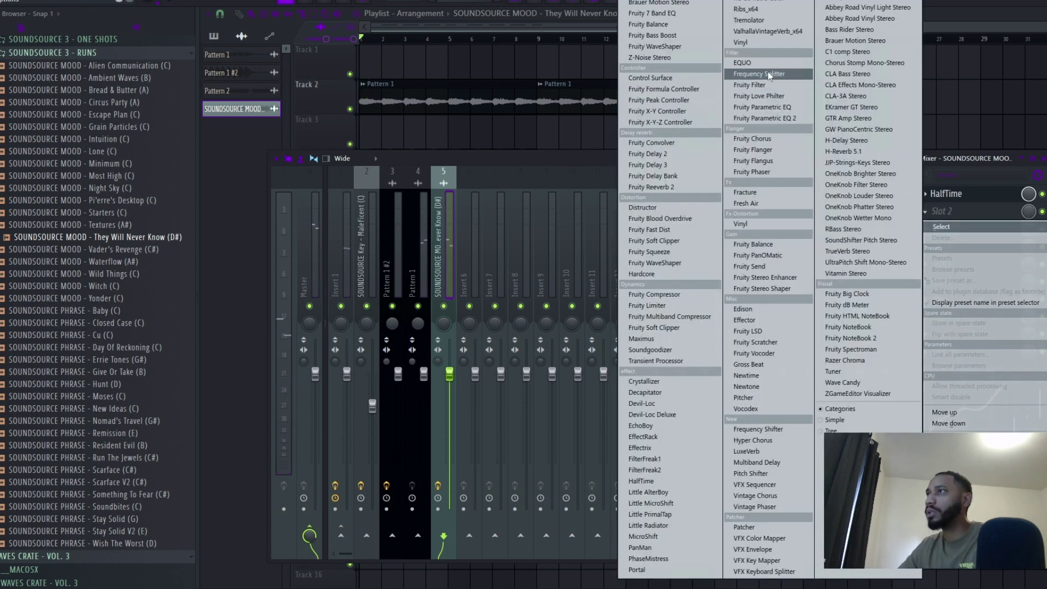
{"action": "left_click", "coordinate": [789, 33]}
{"action": "key", "text": "space"}
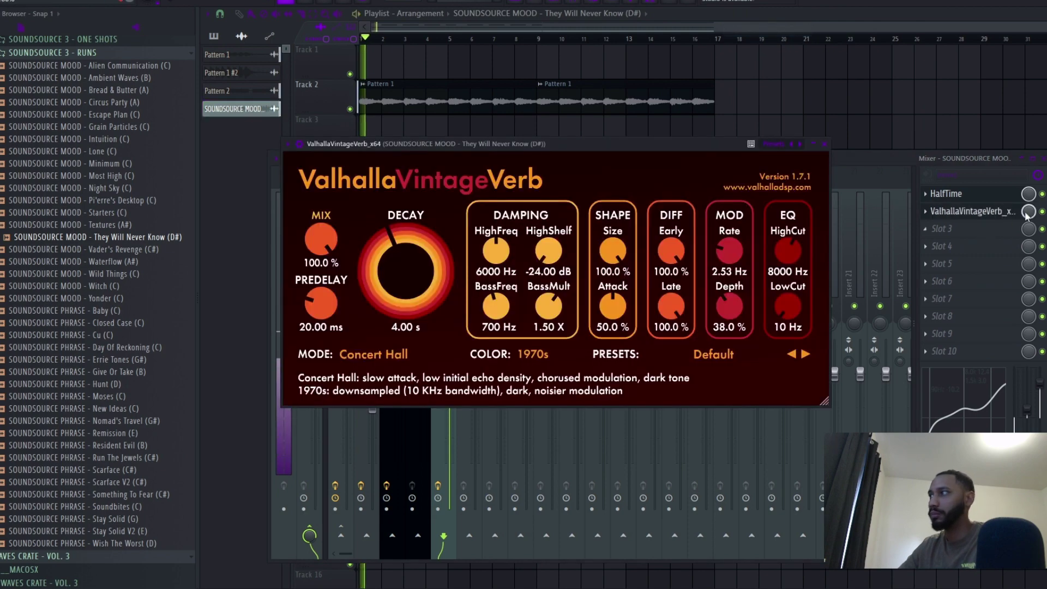
{"action": "left_click_drag", "start_coordinate": [1028, 212], "coordinate": [1029, 251]}
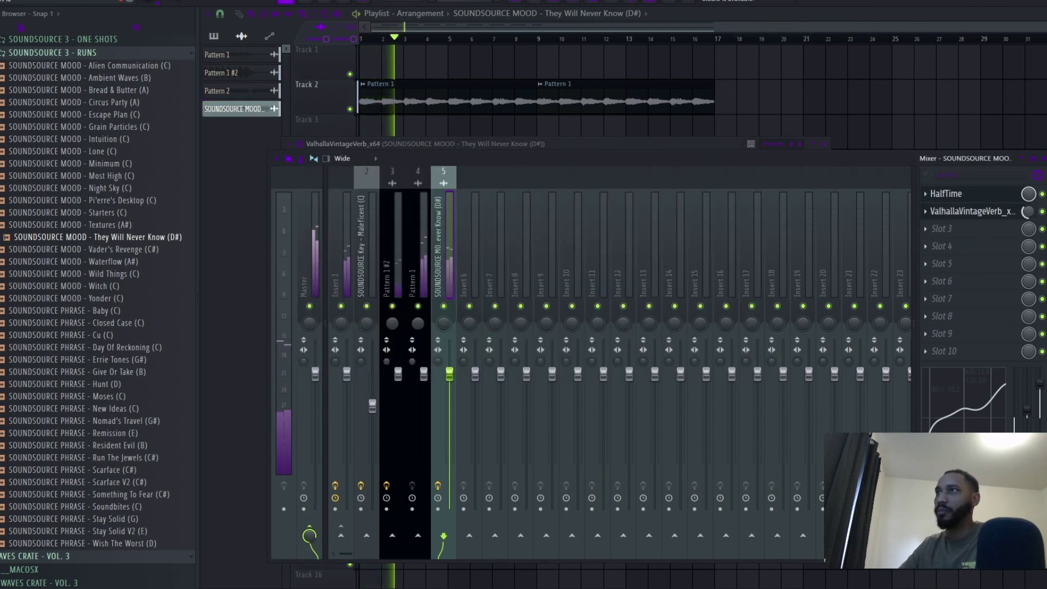
{"action": "left_click", "coordinate": [888, 131]}
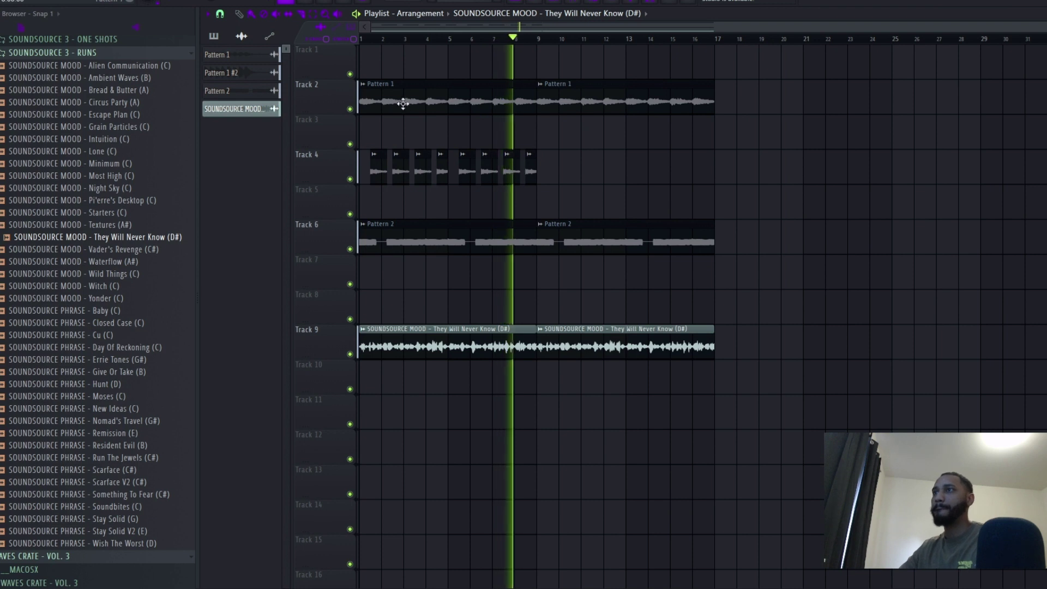
Duplicate the Track 4 chord chops from bars 1 to 8 into bars 9 to 16 and clear the selection
{"action": "left_click_drag", "start_coordinate": [538, 38], "coordinate": [246, 94]}
{"action": "left_click_drag", "start_coordinate": [550, 161], "coordinate": [353, 171]}
{"action": "key", "text": "ctrl+b"}
{"action": "key", "text": "space"}
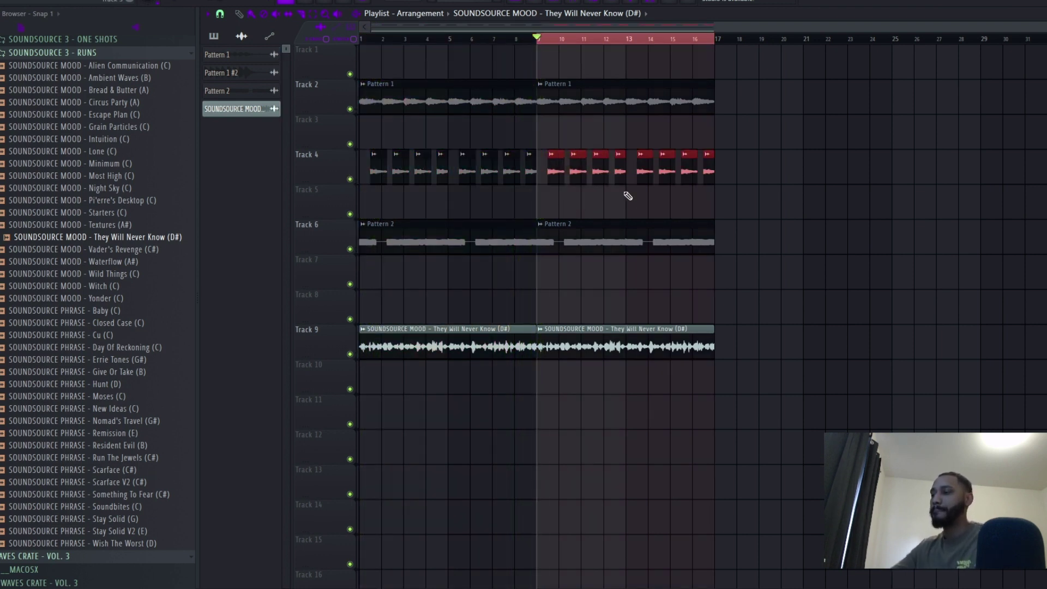
{"action": "key", "text": "ctrl+d"}
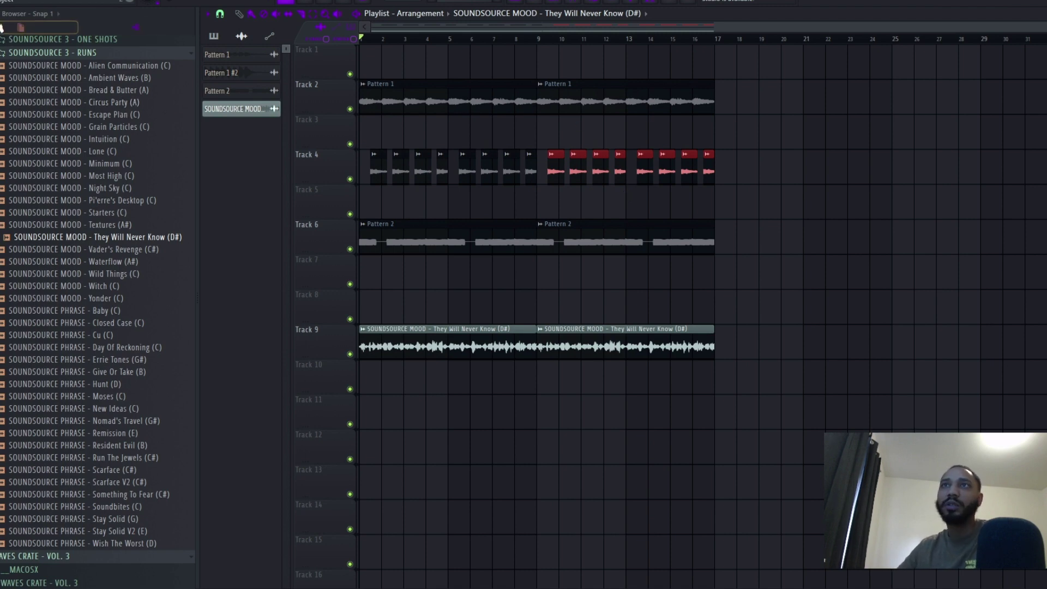
Duplicate all clips on Tracks 2, 4, 6 and 9 from bars 1 to 16 into bars 17 to 32
{"action": "left_click_drag", "start_coordinate": [382, 79], "coordinate": [771, 390]}
{"action": "key", "text": "ctrl+b"}
{"action": "scroll", "coordinate": [785, 397], "scroll_direction": "down", "scroll_amount": 2}
{"action": "key", "text": "ctrl+d"}
{"action": "scroll", "coordinate": [818, 379], "scroll_direction": "down", "scroll_amount": 3}
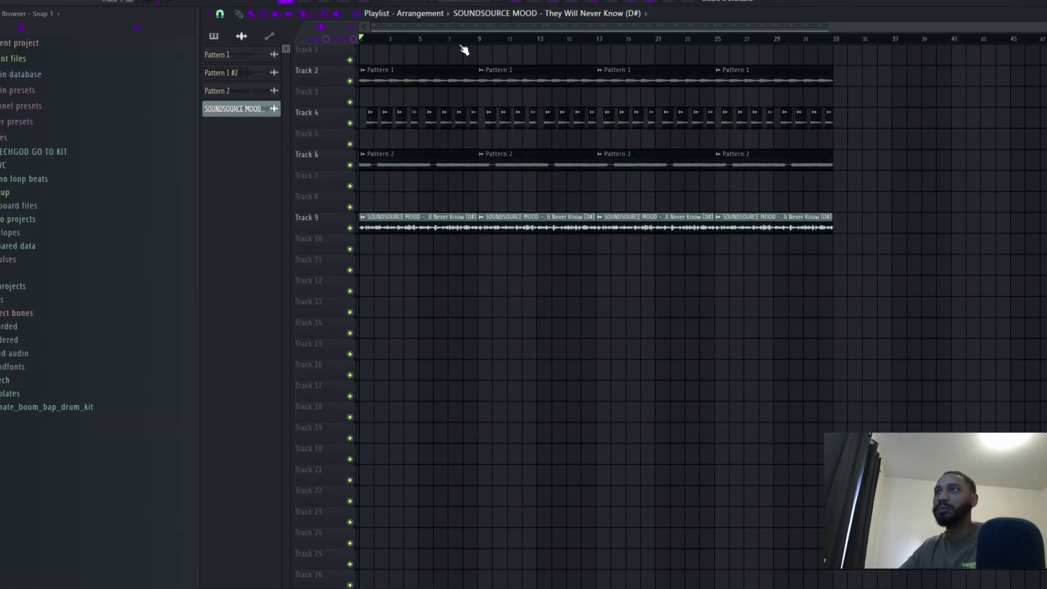
Create Pattern 3 with a clip on Track 12 over bars 1 to 8, and open the channel rack during playback
{"action": "left_click", "coordinate": [498, 1]}
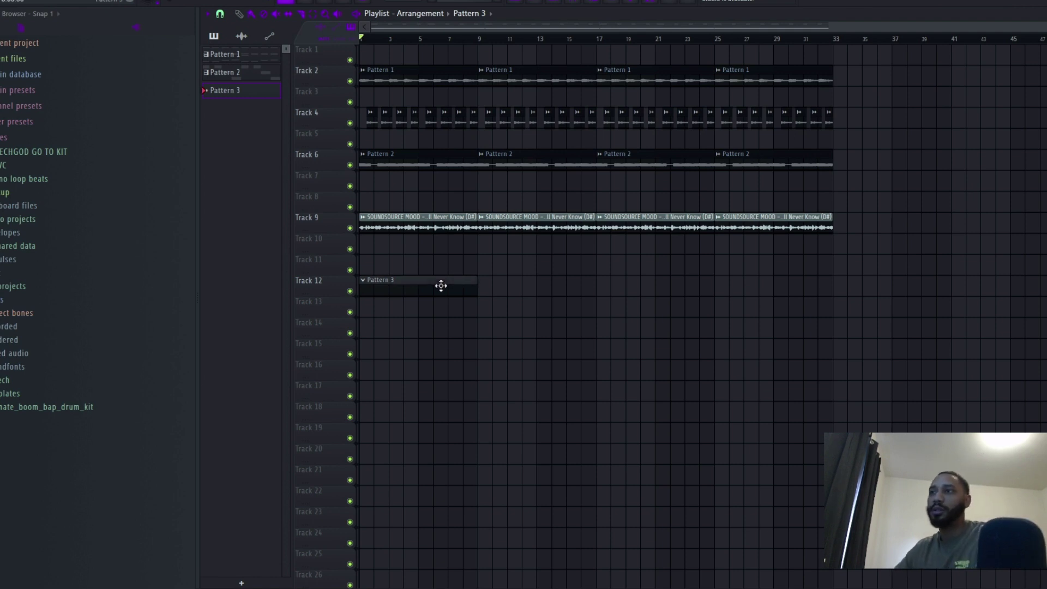
{"action": "left_click", "coordinate": [552, 2]}
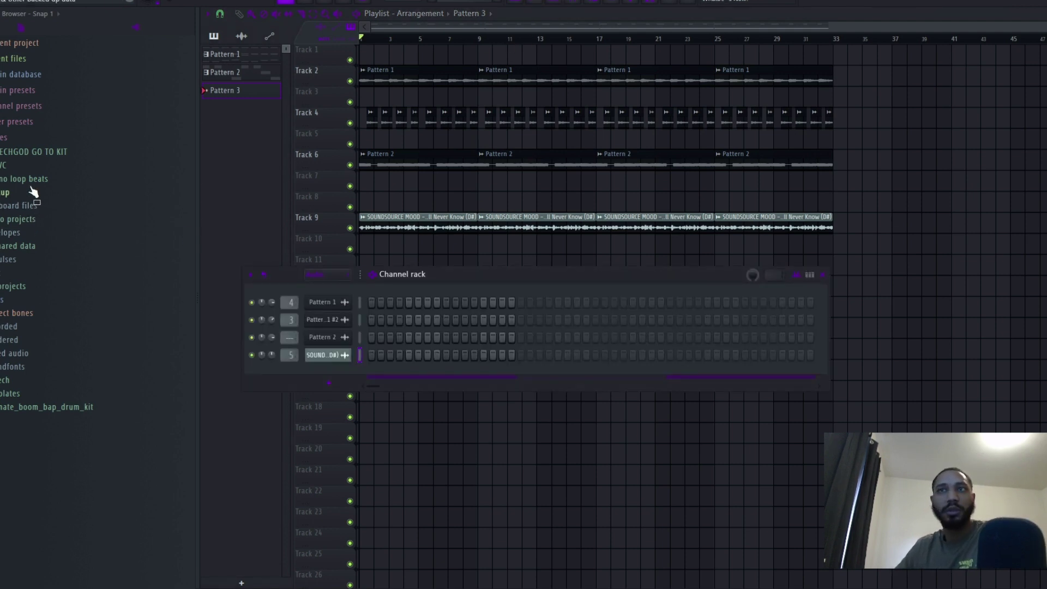
{"action": "key", "text": "space"}
Add Hi Hat [ Amax ] from the TG unrealeased kit to the channel rack and fill every 2 steps in Pattern 3
{"action": "left_click", "coordinate": [20, 153]}
{"action": "left_click", "coordinate": [27, 166]}
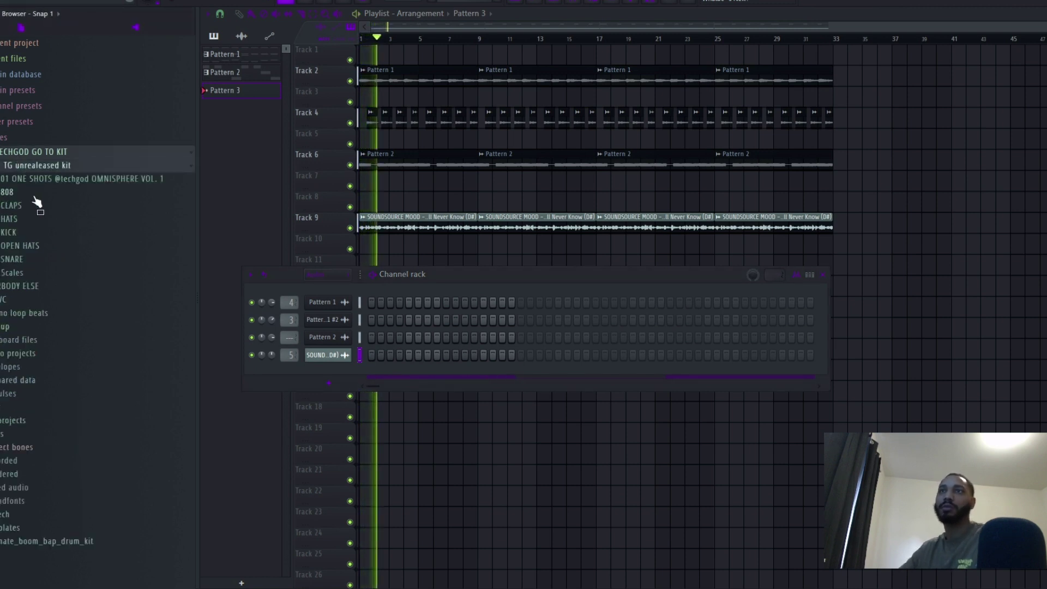
{"action": "left_click", "coordinate": [22, 218]}
{"action": "left_click_drag", "start_coordinate": [33, 232], "coordinate": [328, 369]}
{"action": "right_click", "coordinate": [342, 355]}
{"action": "left_click", "coordinate": [496, 382]}
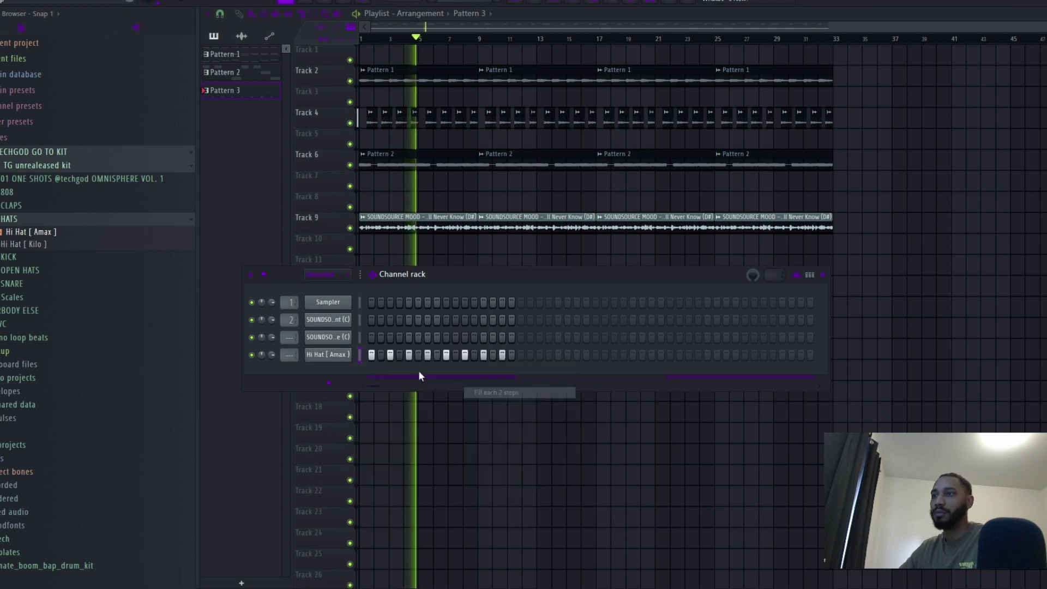
Load Fruity Soft Clipper in slot 10 of the Master mixer track and close the mixer
{"action": "key", "text": "F9"}
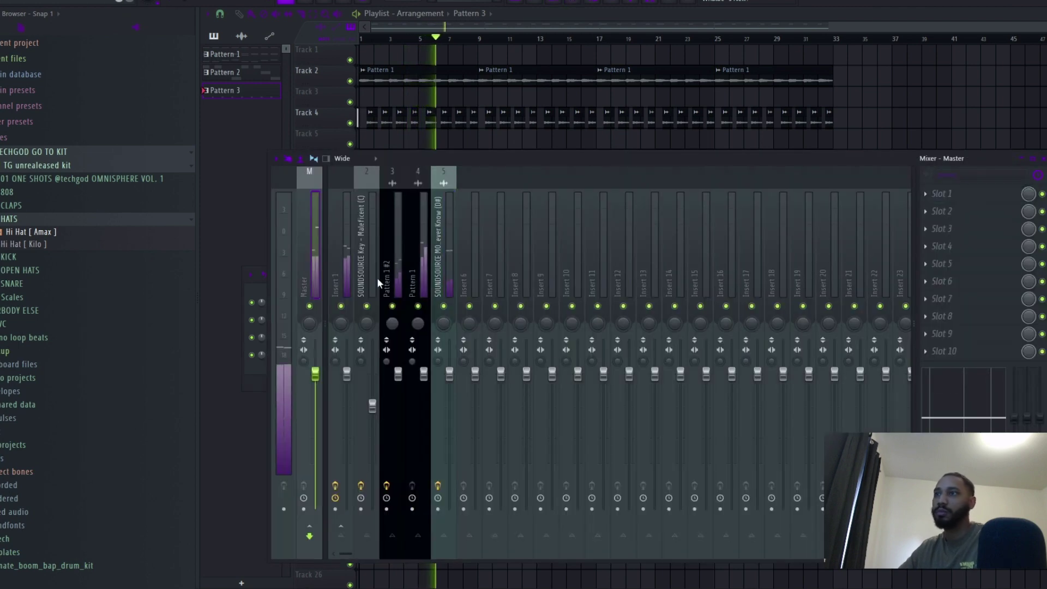
{"action": "left_click", "coordinate": [981, 353]}
{"action": "left_click", "coordinate": [681, 241]}
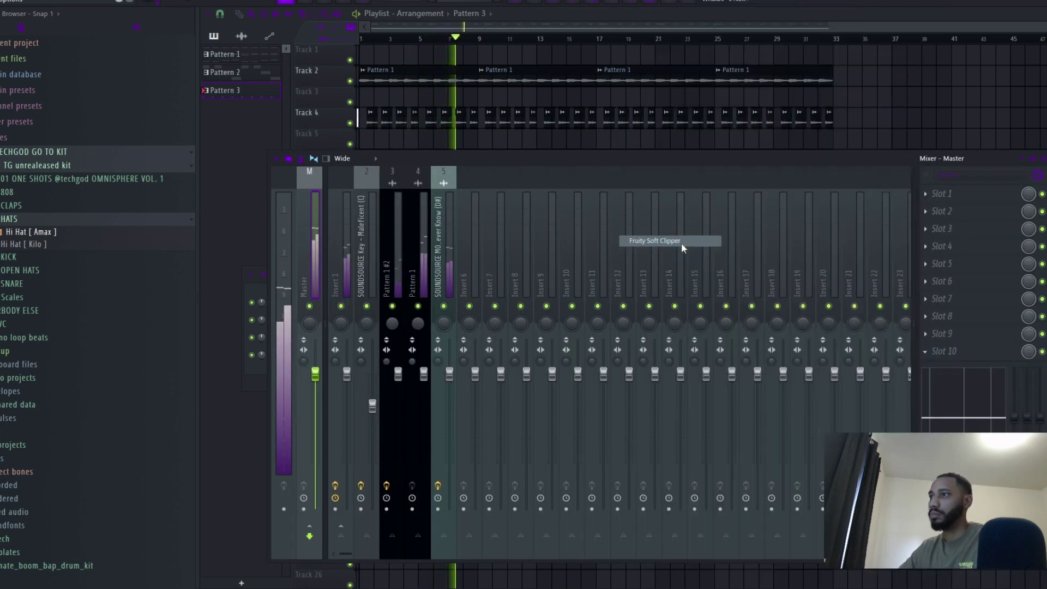
{"action": "right_click", "coordinate": [918, 115]}
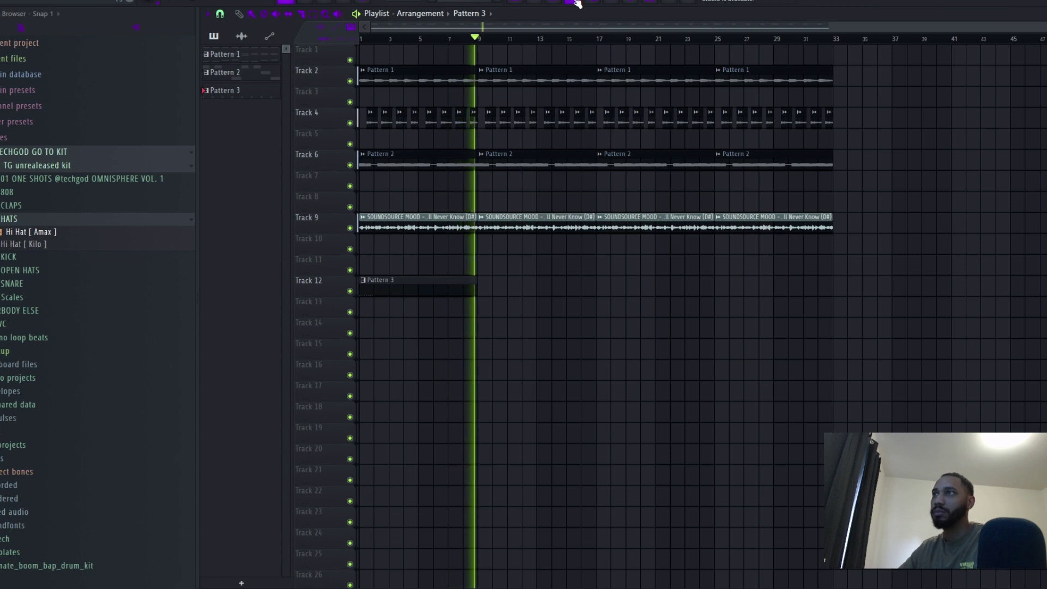
{"action": "key", "text": "space"}
Check the Pattern 1 and Pattern 1 #2 channel routing, and route the Pattern 2 bass audio to mixer insert 6
{"action": "double_click", "coordinate": [431, 74]}
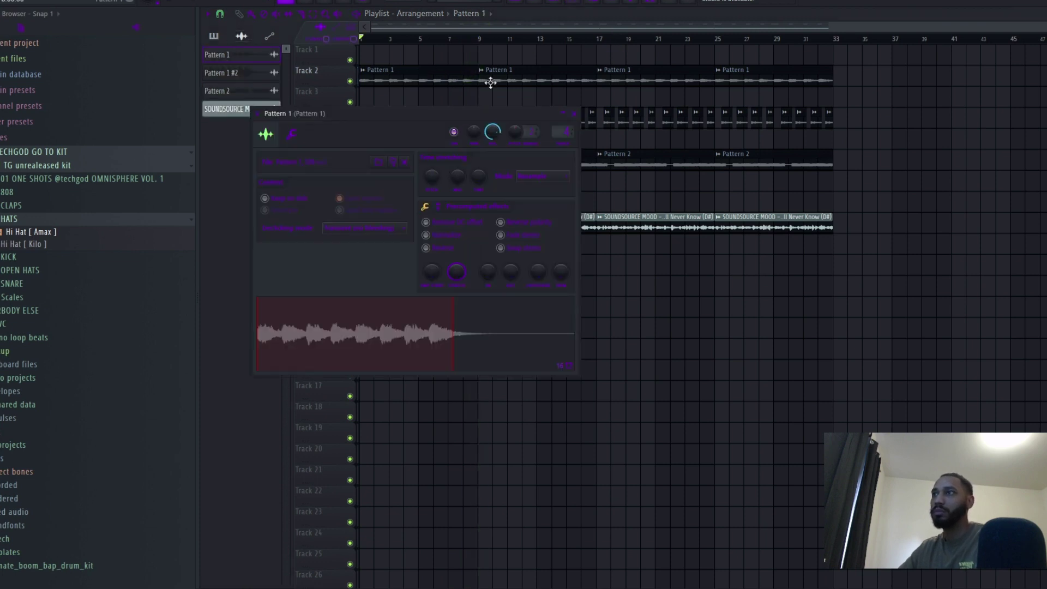
{"action": "double_click", "coordinate": [625, 124]}
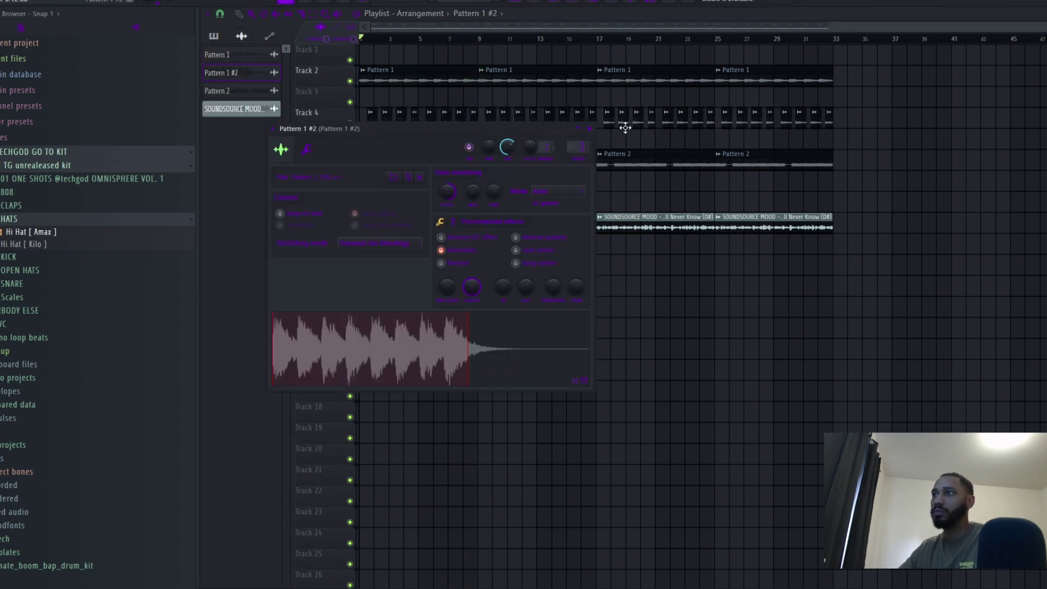
{"action": "double_click", "coordinate": [634, 156]}
{"action": "key", "text": "F9"}
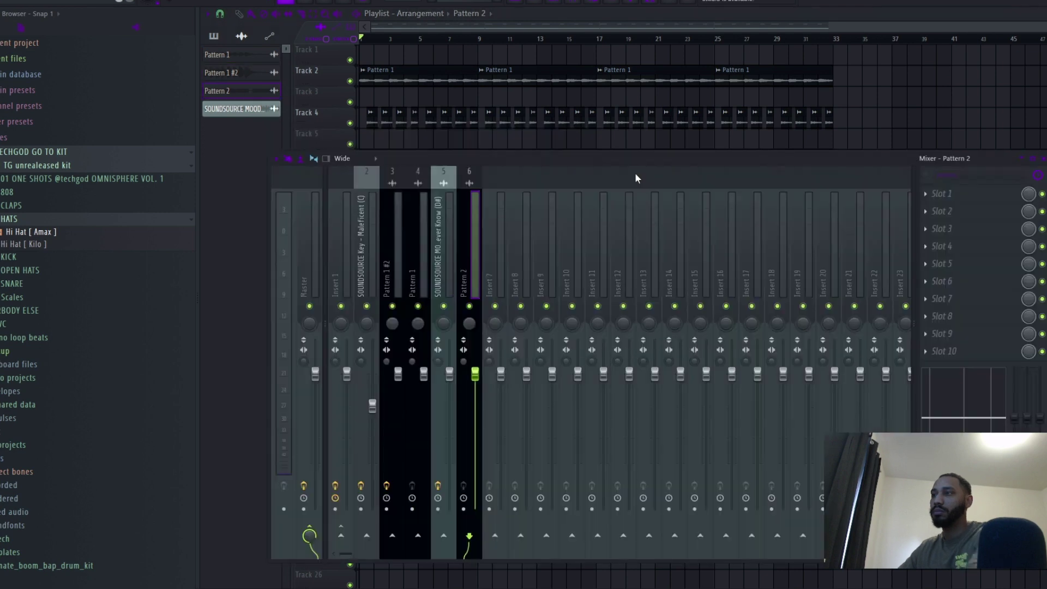
{"action": "key", "text": "F9"}
Check the They Will Never Know sample's routing and examine the mixer levels during playback
{"action": "double_click", "coordinate": [689, 215]}
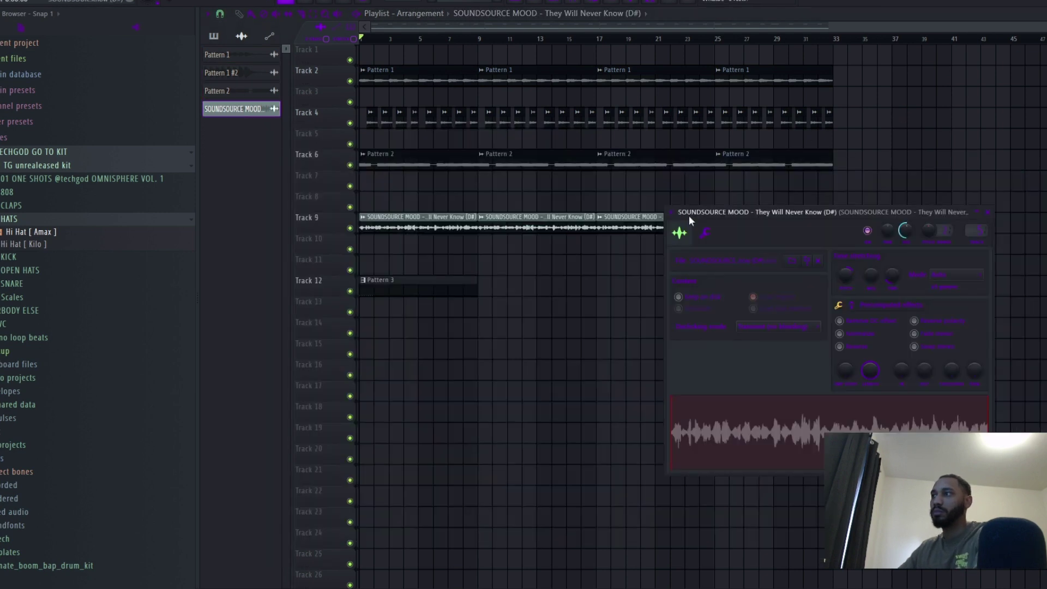
{"action": "key", "text": "Escape"}
{"action": "left_click", "coordinate": [583, 3]}
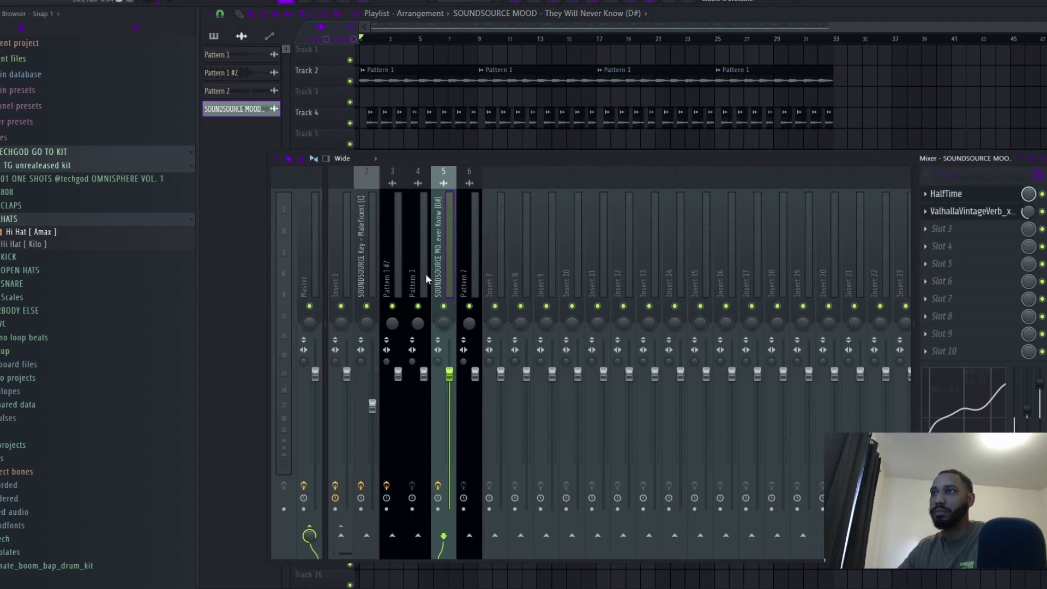
{"action": "key", "text": "space"}
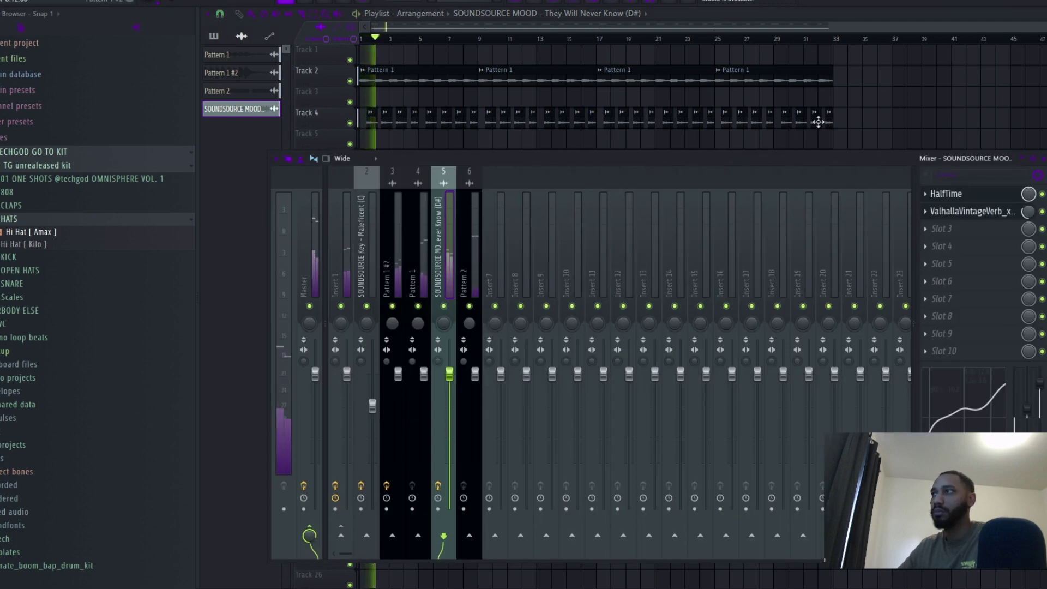
{"action": "key", "text": "Escape"}
{"action": "key", "text": "space"}
{"action": "left_click", "coordinate": [576, 2]}
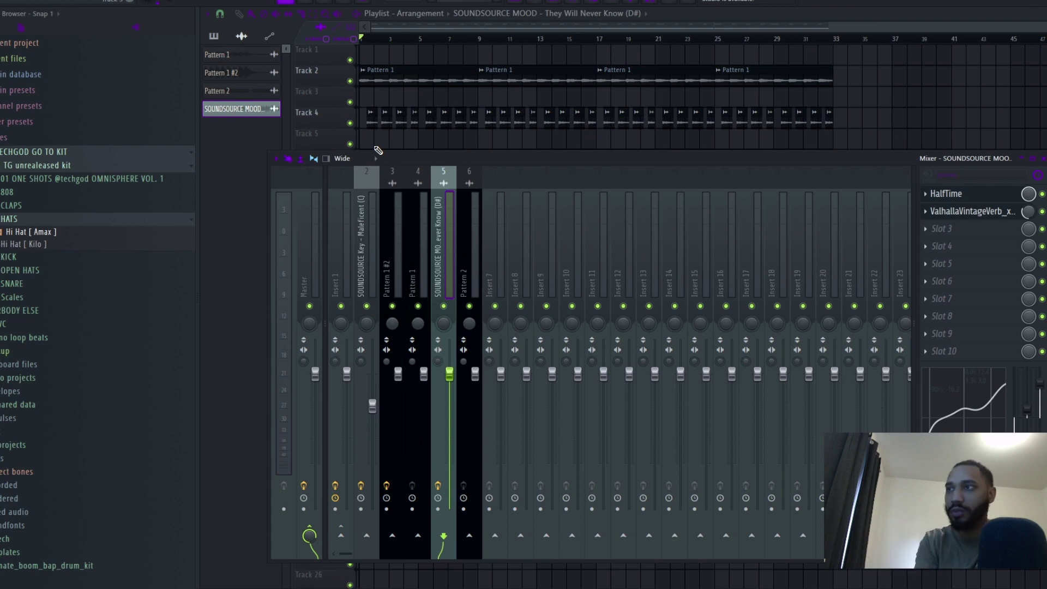
{"action": "key", "text": "space"}
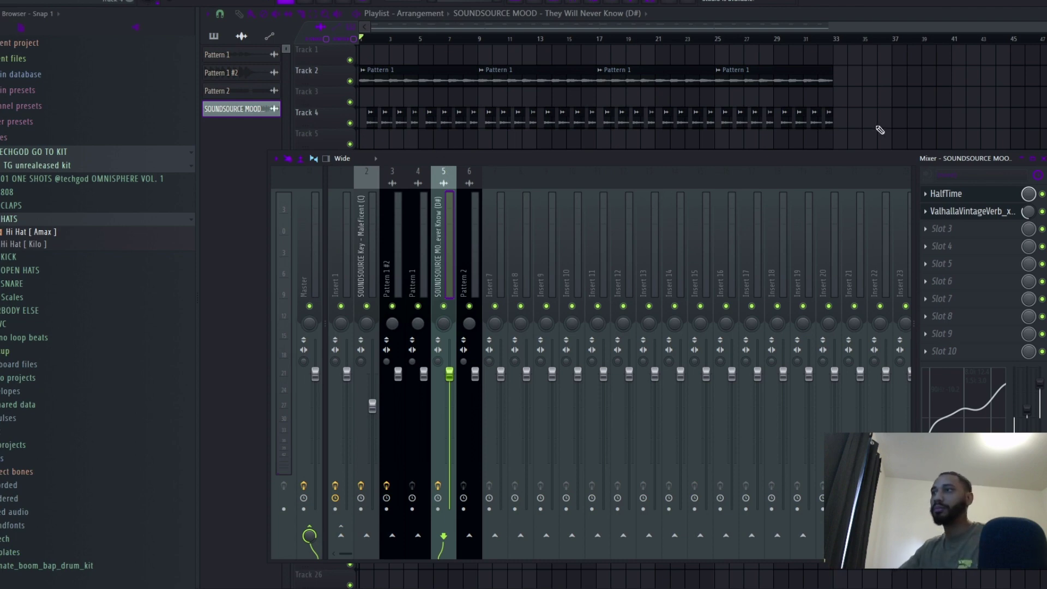
{"action": "key", "text": "F9"}
Pick the Pattern 3 clip on Track 12 and set the playback loop over bars 1 to 8
{"action": "key", "text": "space"}
{"action": "left_click", "coordinate": [473, 280]}
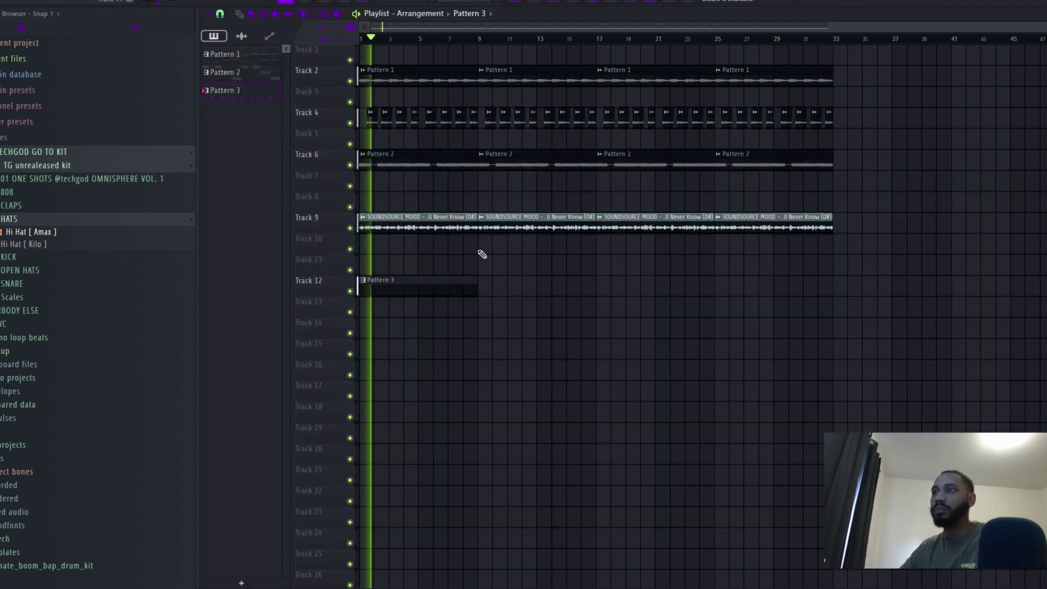
{"action": "right_click", "coordinate": [478, 44]}
{"action": "left_click", "coordinate": [530, 381]}
{"action": "right_click", "coordinate": [483, 43]}
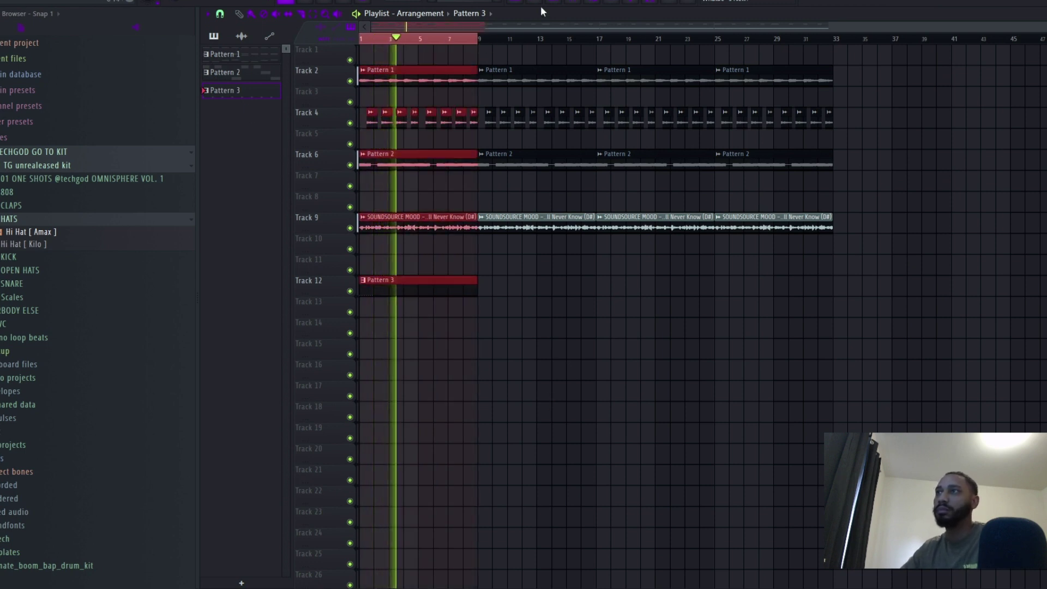
Show all channels in the channel rack and turn on looping of step channels
{"action": "key", "text": "F6"}
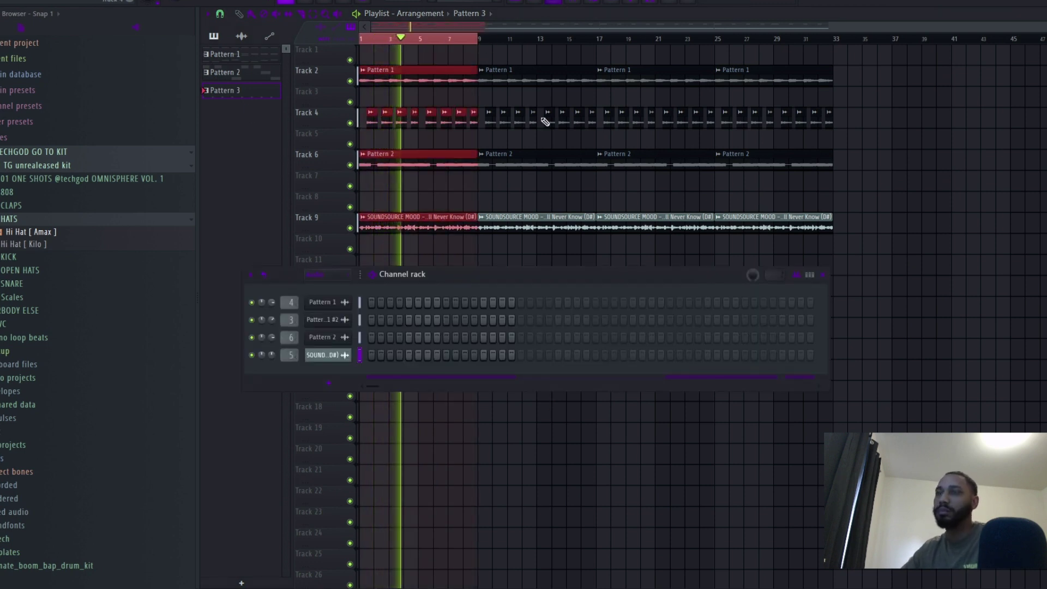
{"action": "left_click", "coordinate": [327, 276]}
{"action": "left_click", "coordinate": [334, 289]}
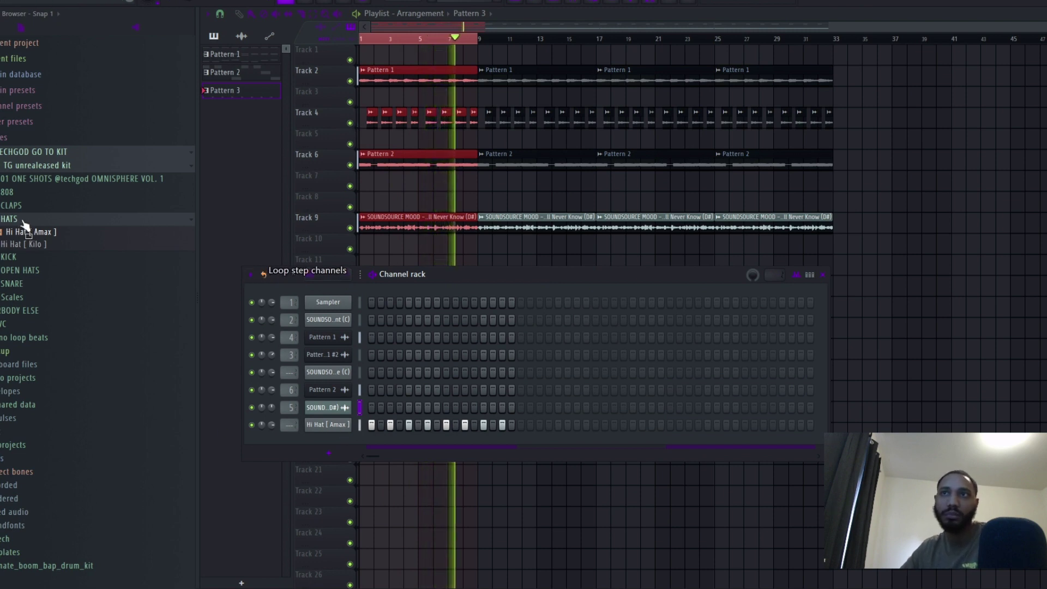
Add Clap [ Amax ] as a channel with a hit on step 9, and lower the Hi Hat [ Amax ] channel's volume
{"action": "left_click", "coordinate": [16, 206]}
{"action": "left_click_drag", "start_coordinate": [32, 220], "coordinate": [325, 437]}
{"action": "right_click", "coordinate": [330, 442]}
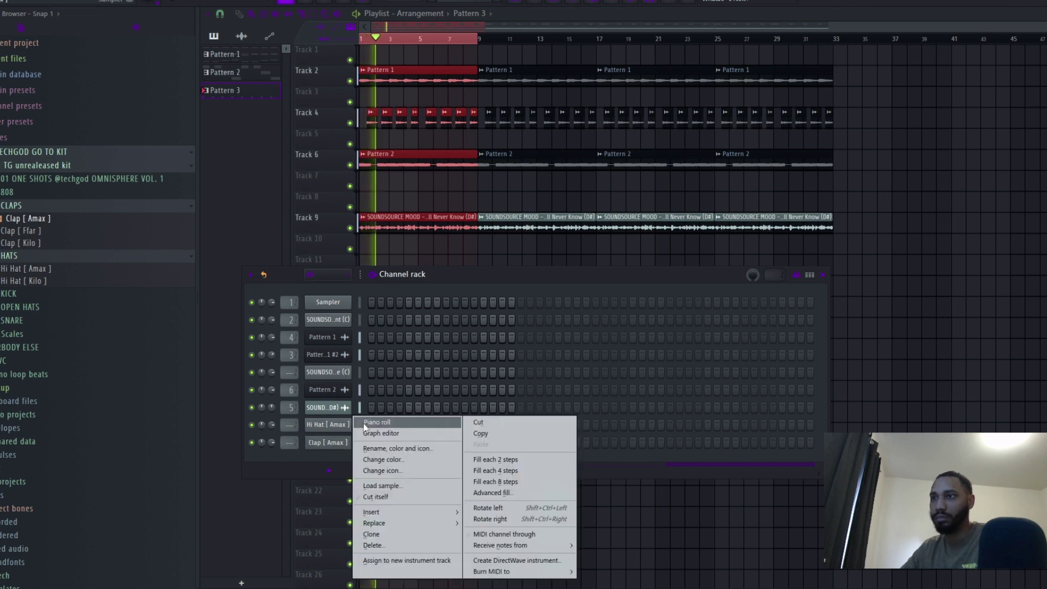
{"action": "left_click", "coordinate": [319, 457]}
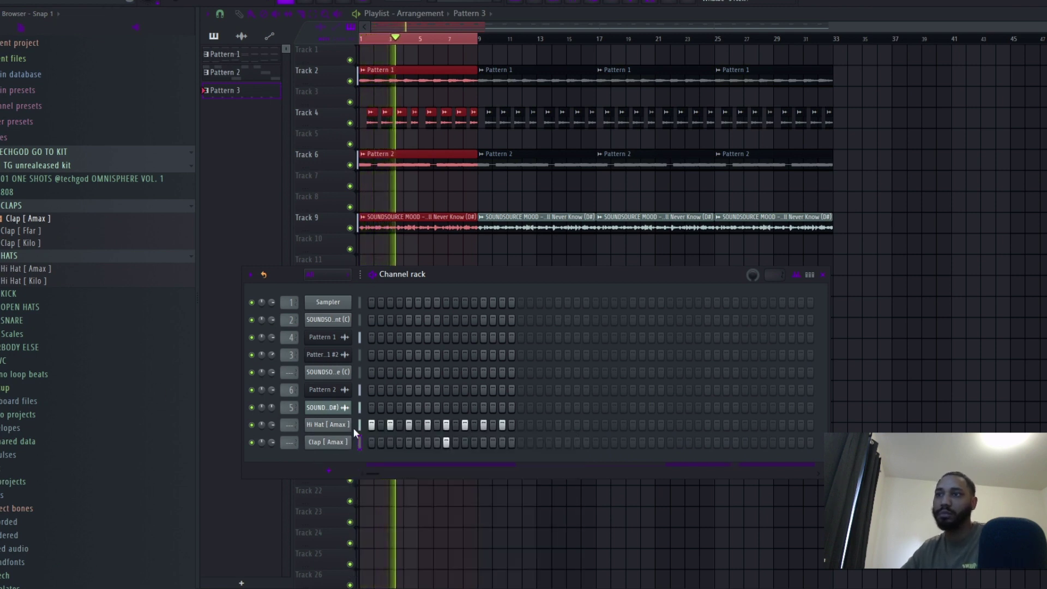
{"action": "left_click_drag", "start_coordinate": [272, 425], "coordinate": [272, 452]}
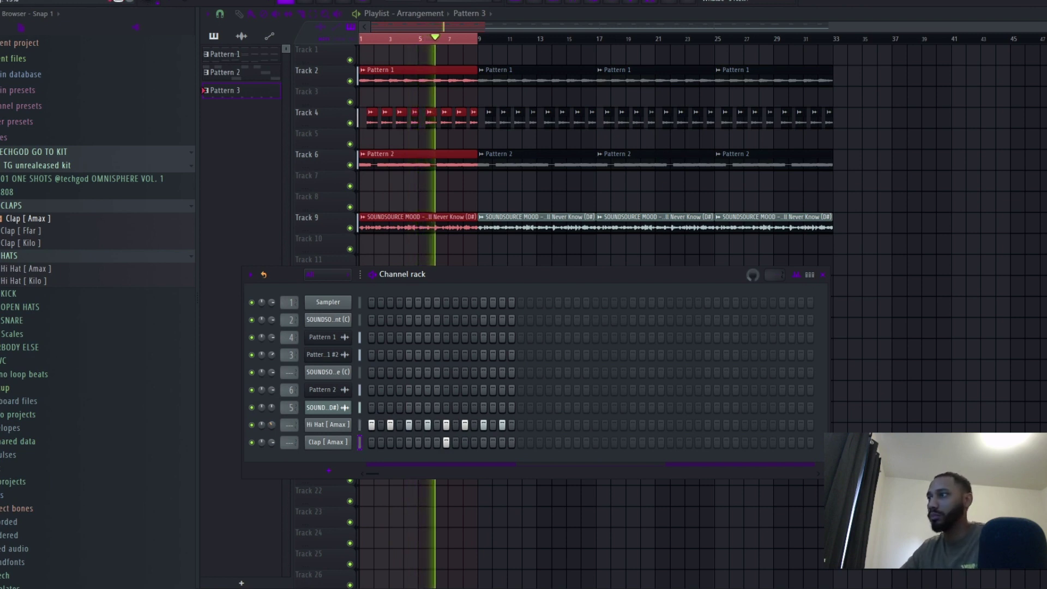
Check the channel settings of Hi Hat [ Amax ] and Clap [ Amax ]
{"action": "left_click", "coordinate": [327, 424]}
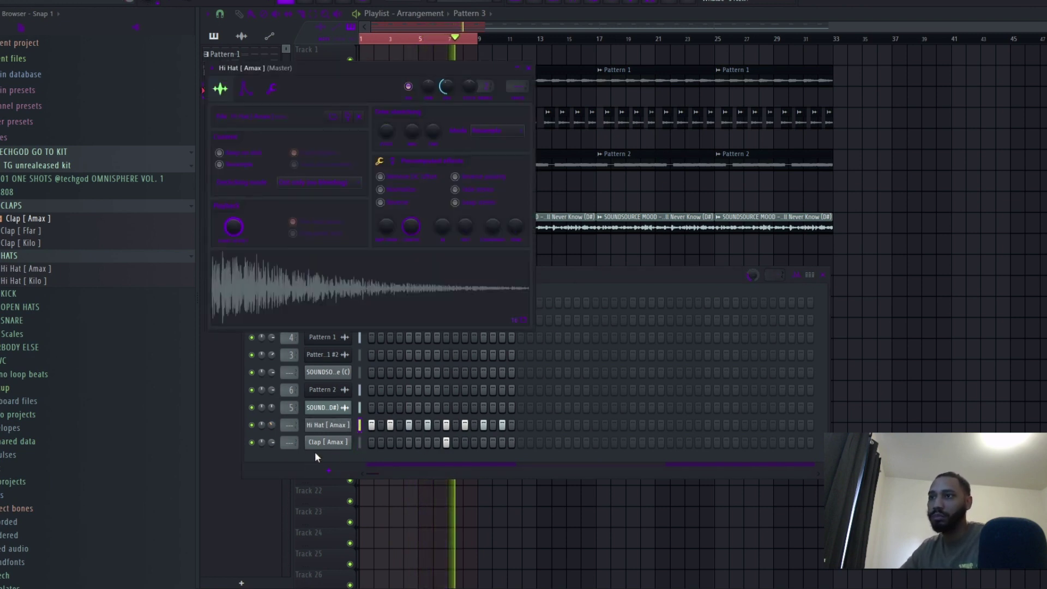
{"action": "left_click", "coordinate": [328, 442]}
{"action": "left_click", "coordinate": [583, 278]}
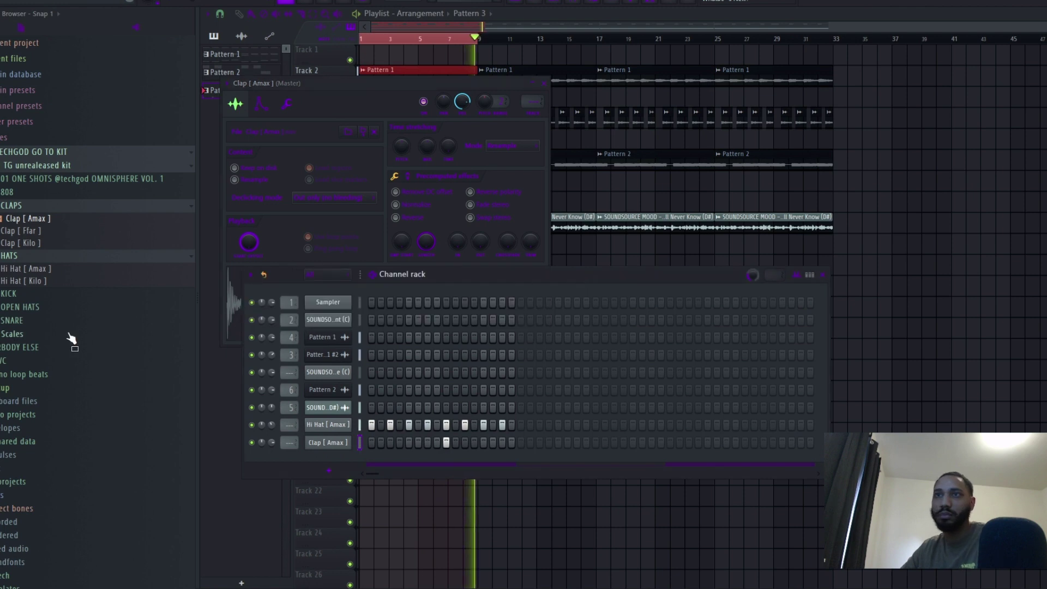
Add Open Hat [ Amax ] from the OPEN HATS folder as a channel with a hit on step 13
{"action": "left_click", "coordinate": [35, 255]}
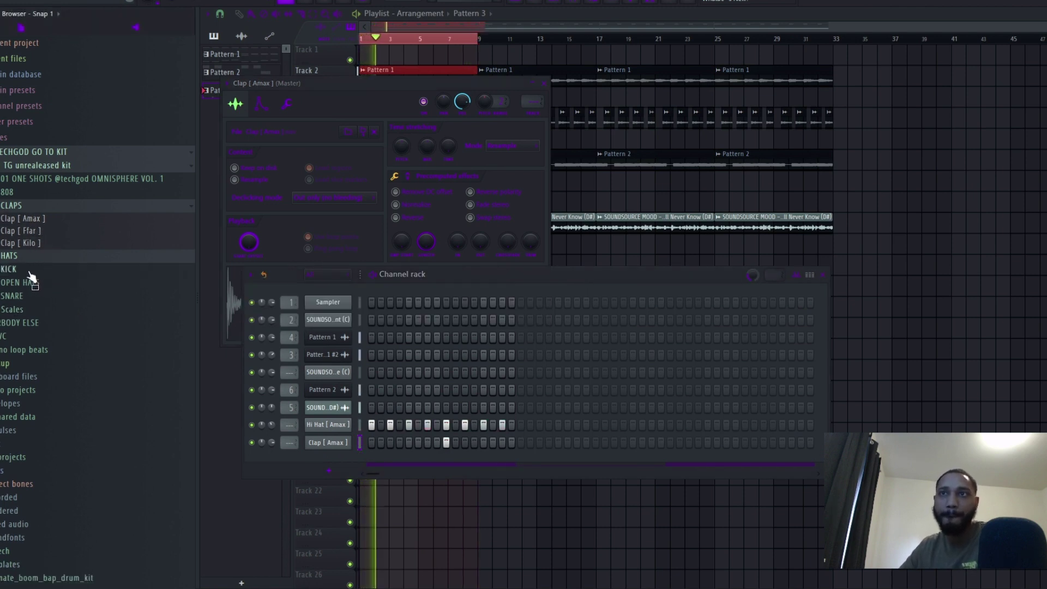
{"action": "left_click", "coordinate": [30, 281]}
{"action": "left_click_drag", "start_coordinate": [52, 296], "coordinate": [320, 454]}
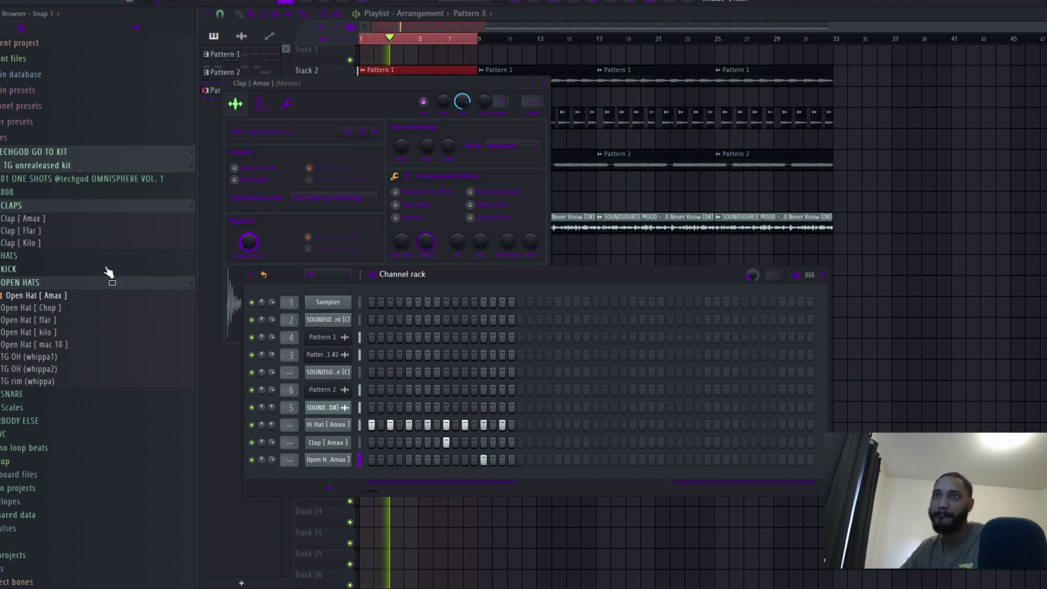
Add Snare [ Amax ] from the SNARE folder as a channel with a hit on step 15
{"action": "left_click", "coordinate": [21, 282]}
{"action": "left_click", "coordinate": [16, 296]}
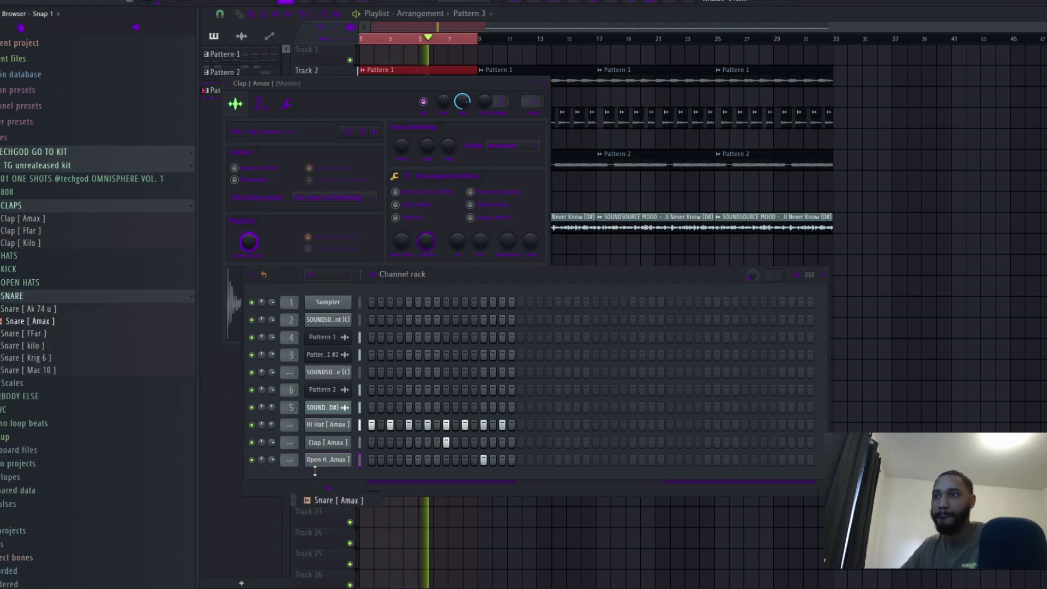
{"action": "left_click_drag", "start_coordinate": [315, 471], "coordinate": [316, 474]}
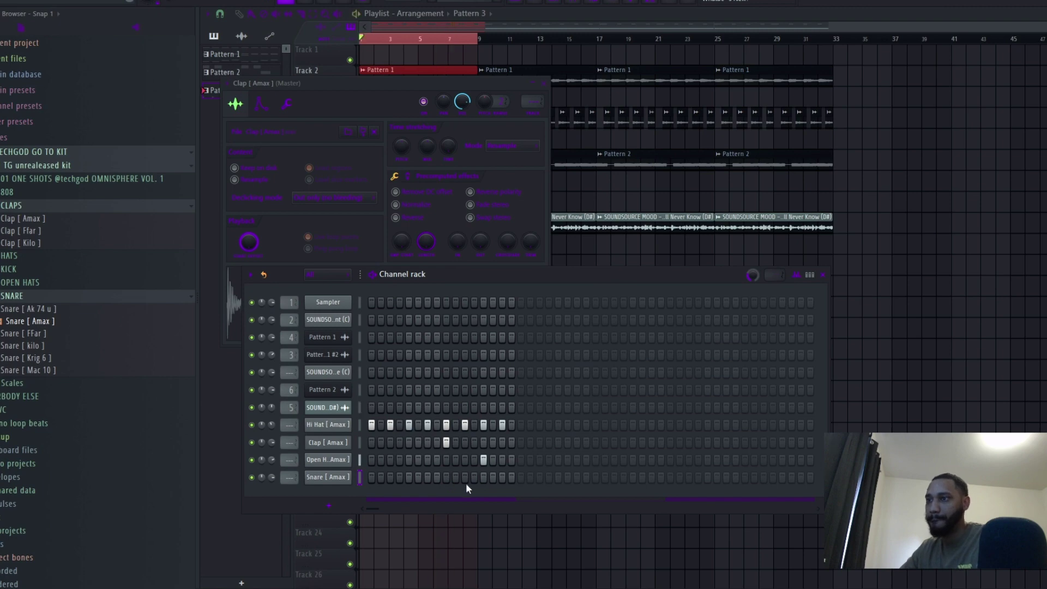
{"action": "left_click", "coordinate": [502, 477]}
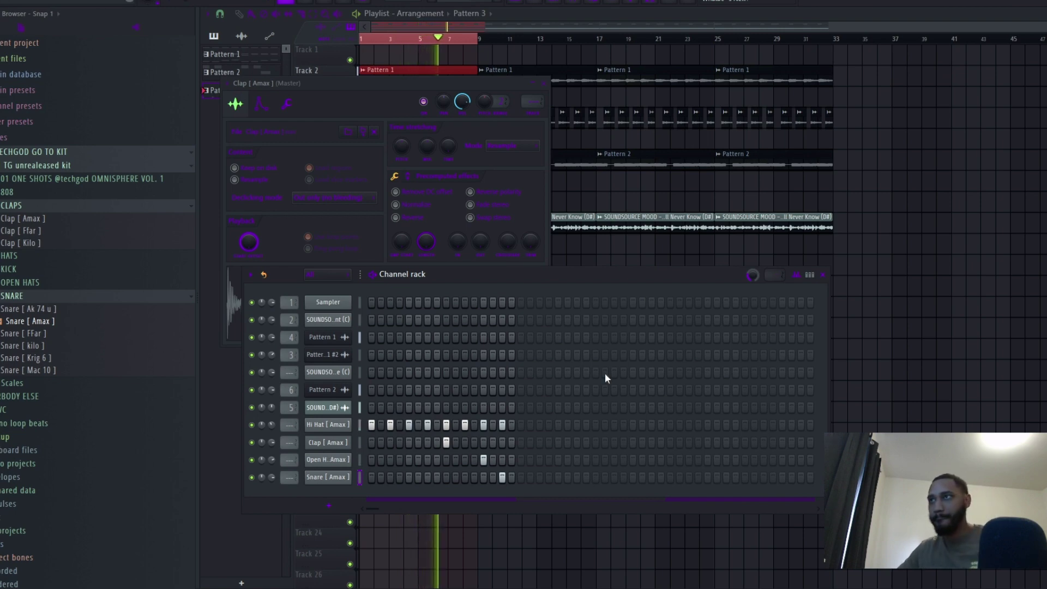
Open the Hi Hat [ Amax ] channel in the piano roll and set its loop point to Don't loop
{"action": "left_click", "coordinate": [864, 289]}
{"action": "key", "text": "F6"}
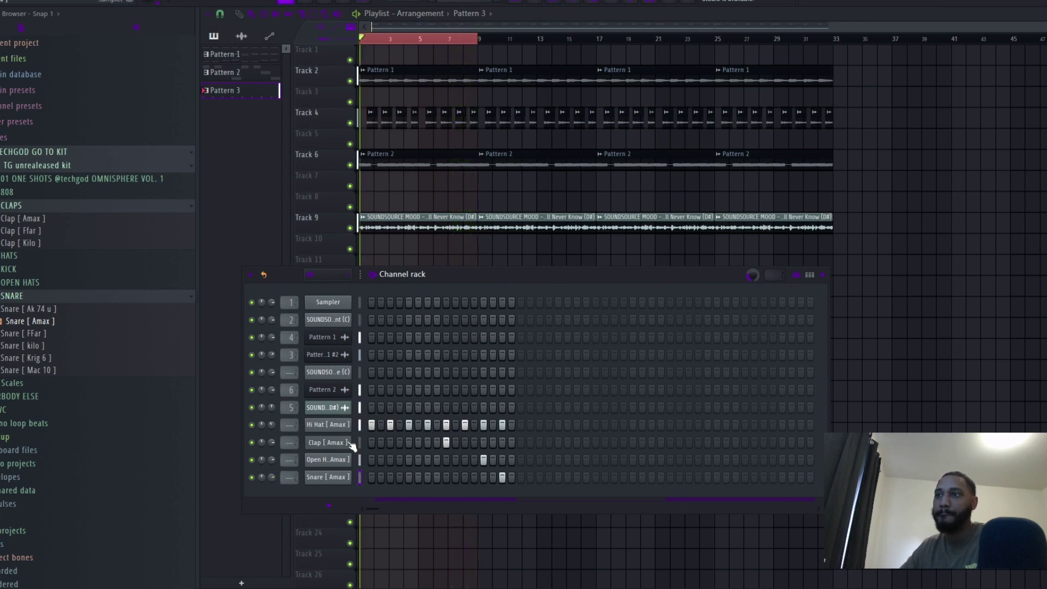
{"action": "right_click", "coordinate": [343, 425]}
{"action": "left_click", "coordinate": [381, 423]}
{"action": "scroll", "coordinate": [386, 245], "scroll_direction": "up", "scroll_amount": 3}
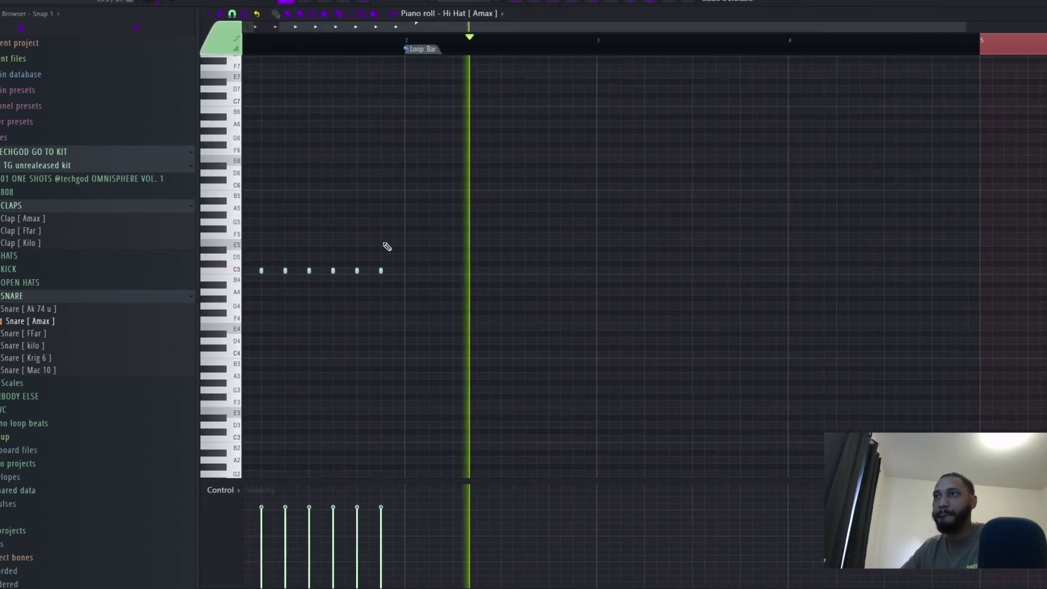
{"action": "left_click", "coordinate": [461, 48]}
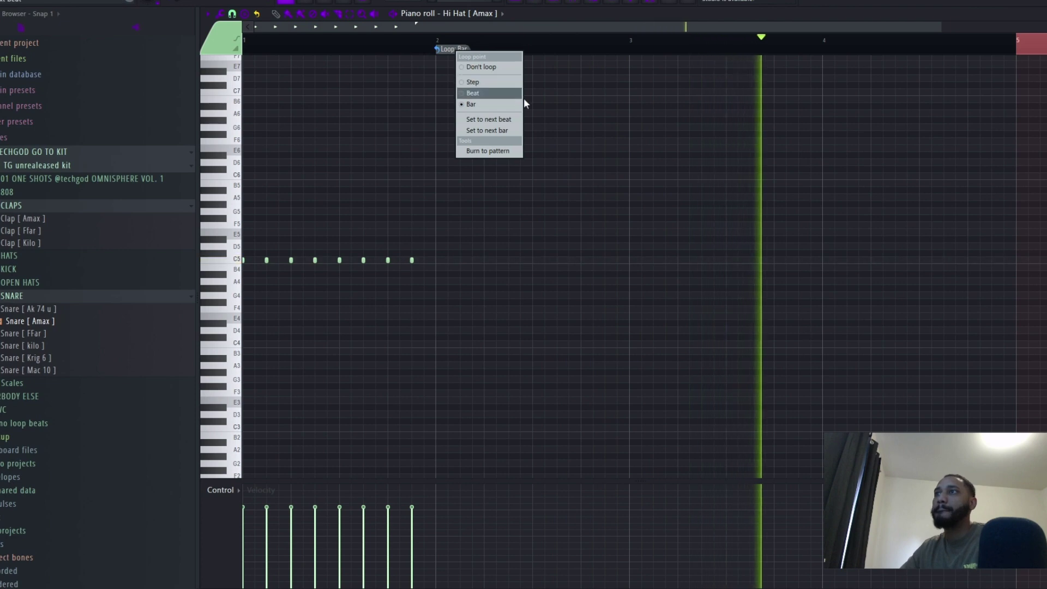
{"action": "left_click", "coordinate": [482, 67]}
Duplicate the one-bar hi-hat pattern until it fills four bars
{"action": "key", "text": "ctrl+b"}
{"action": "scroll", "coordinate": [533, 186], "scroll_direction": "down", "scroll_amount": 2}
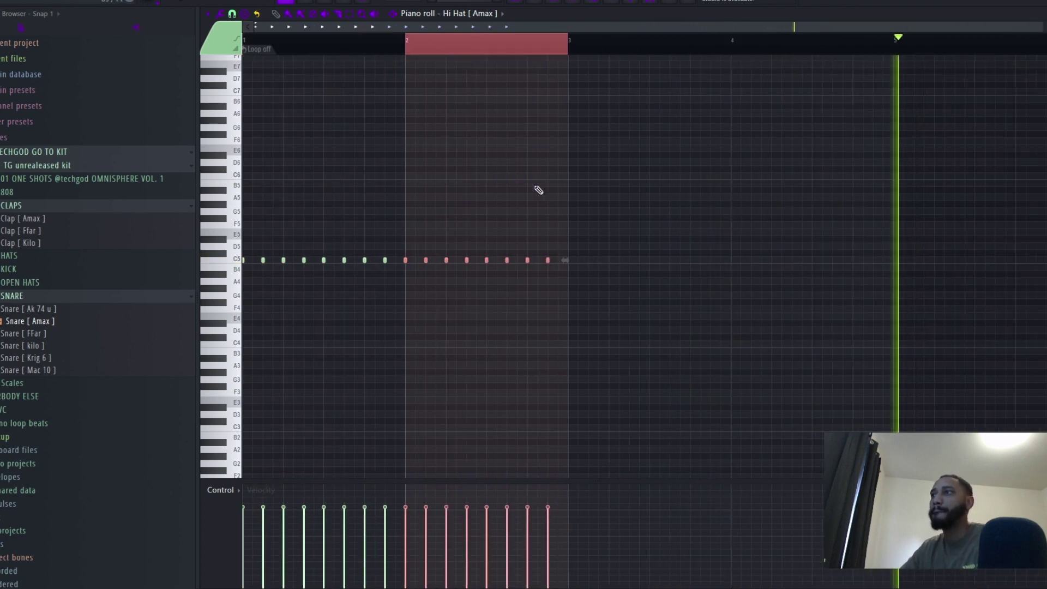
{"action": "right_click", "coordinate": [435, 300], "text": "ctrl"}
{"action": "scroll", "coordinate": [490, 305], "scroll_direction": "down", "scroll_amount": 2}
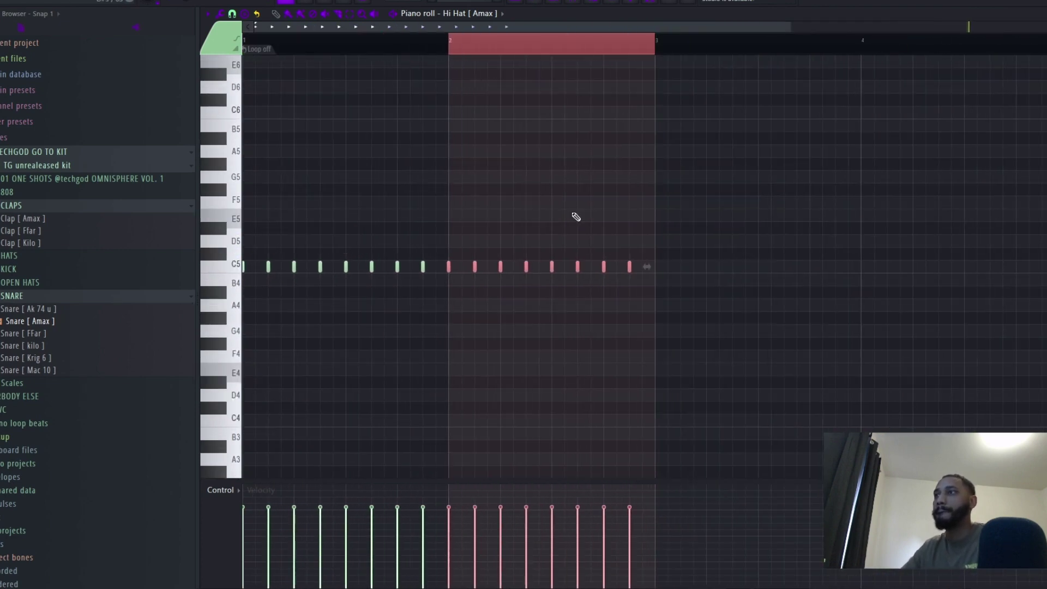
{"action": "key", "text": "ctrl+a"}
{"action": "key", "text": "ctrl+b"}
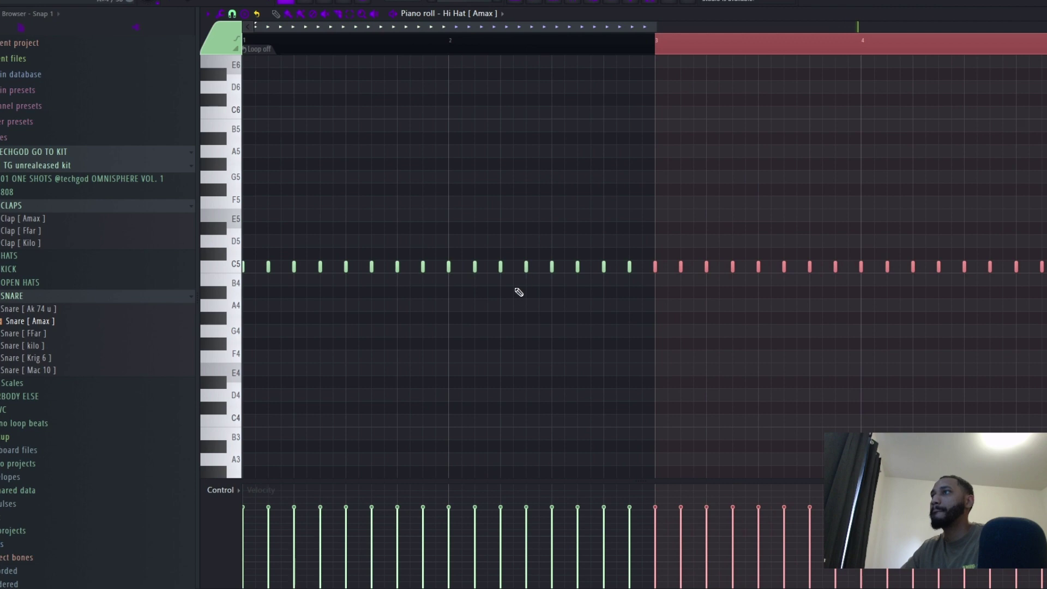
Set the piano roll snap and make the C5 hi-hat hit on beat 4 of bar 1 a longer note
{"action": "left_click", "coordinate": [232, 15]}
{"action": "left_click", "coordinate": [257, 101]}
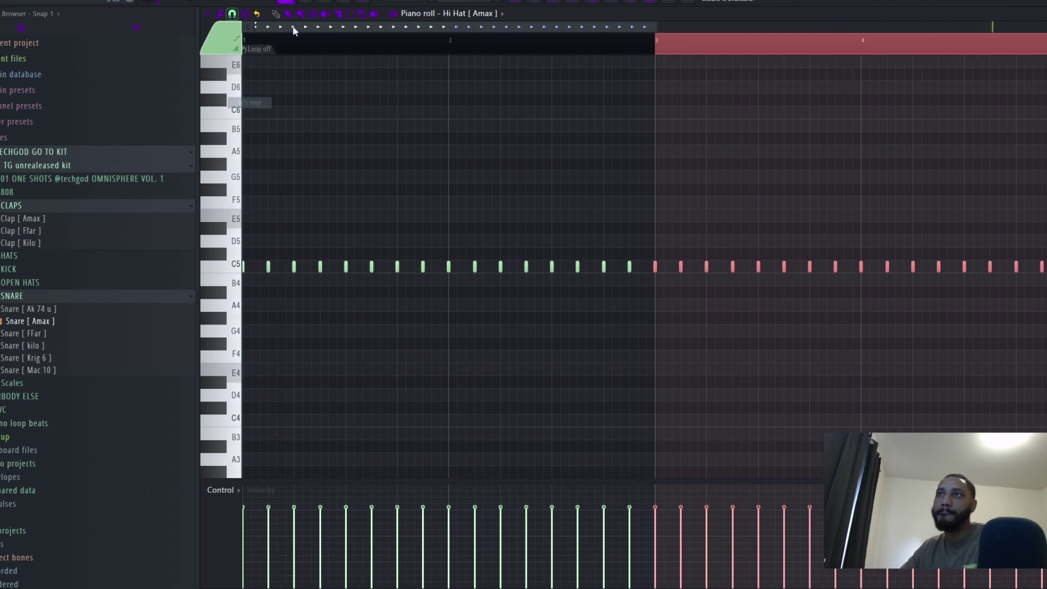
{"action": "key", "text": "space"}
{"action": "scroll", "coordinate": [327, 262], "scroll_direction": "up", "scroll_amount": 1}
{"action": "left_click", "coordinate": [349, 258]}
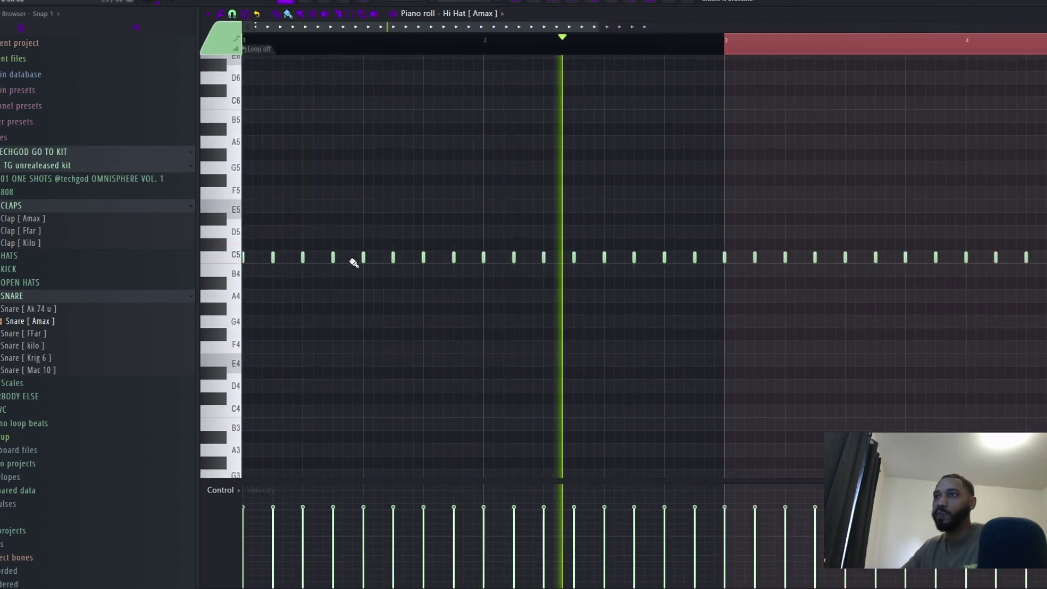
{"action": "key", "text": "space"}
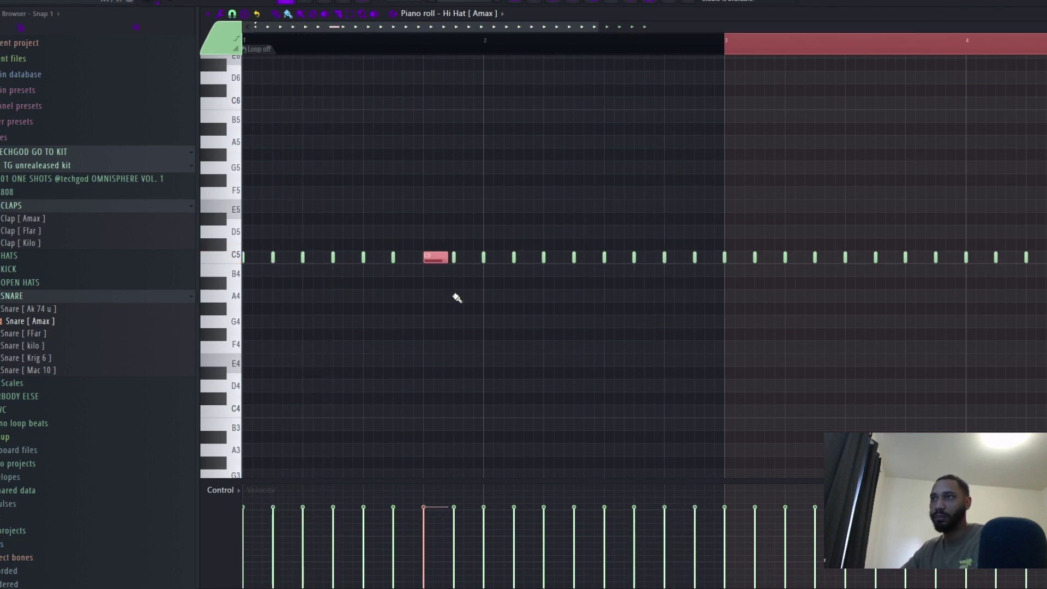
Chop the long C5 note on beat 4 of bar 1 into four slices and delete the last one
{"action": "key", "text": "alt+u"}
{"action": "key", "text": "space"}
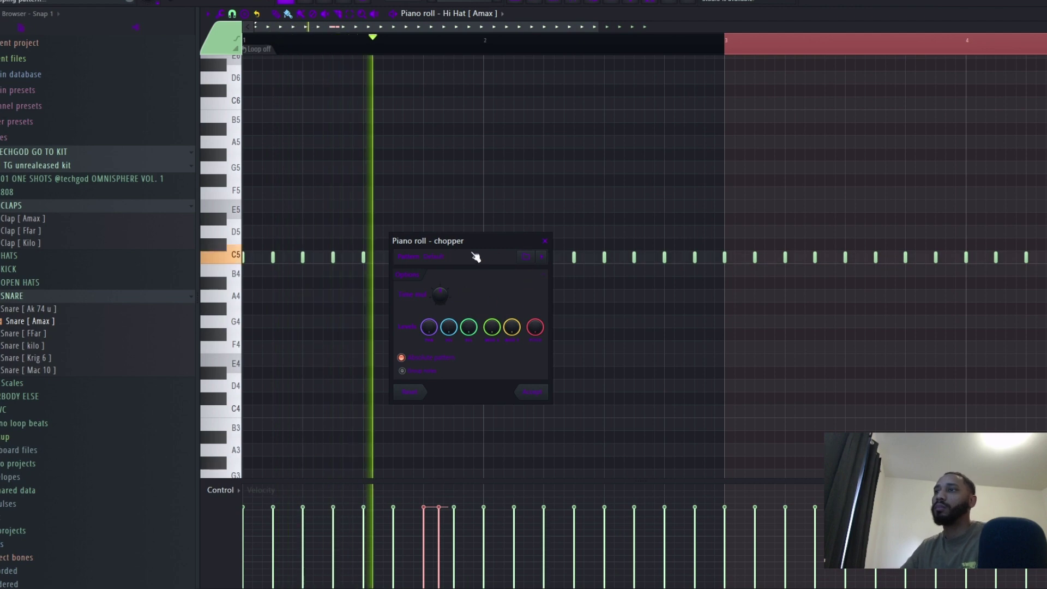
{"action": "left_click_drag", "start_coordinate": [530, 253], "coordinate": [582, 256]}
{"action": "scroll", "coordinate": [551, 306], "scroll_direction": "down", "scroll_amount": 2}
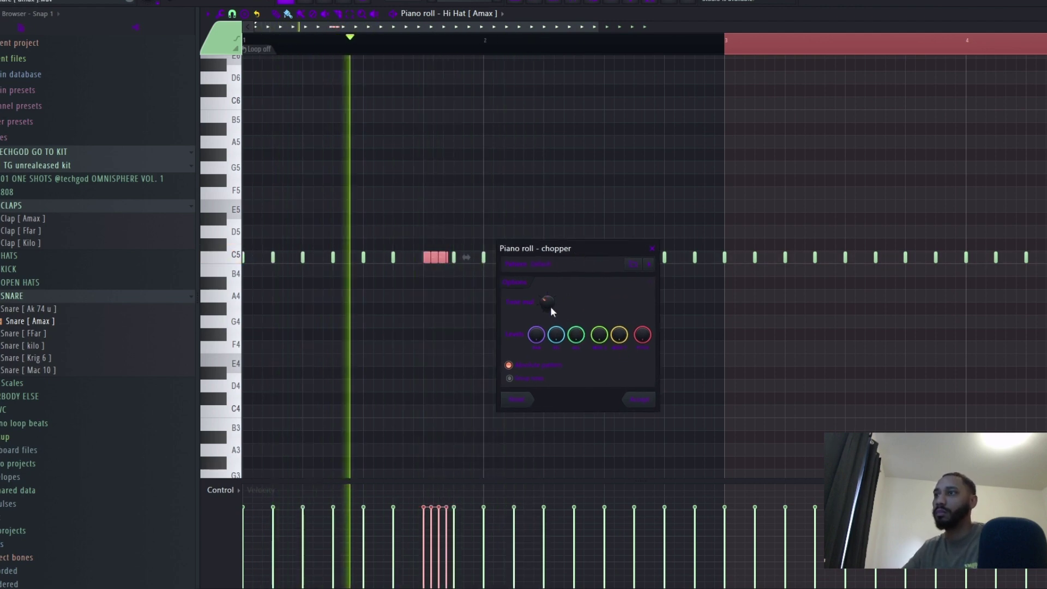
{"action": "left_click", "coordinate": [644, 403]}
{"action": "key", "text": "space"}
{"action": "right_click", "coordinate": [448, 261]}
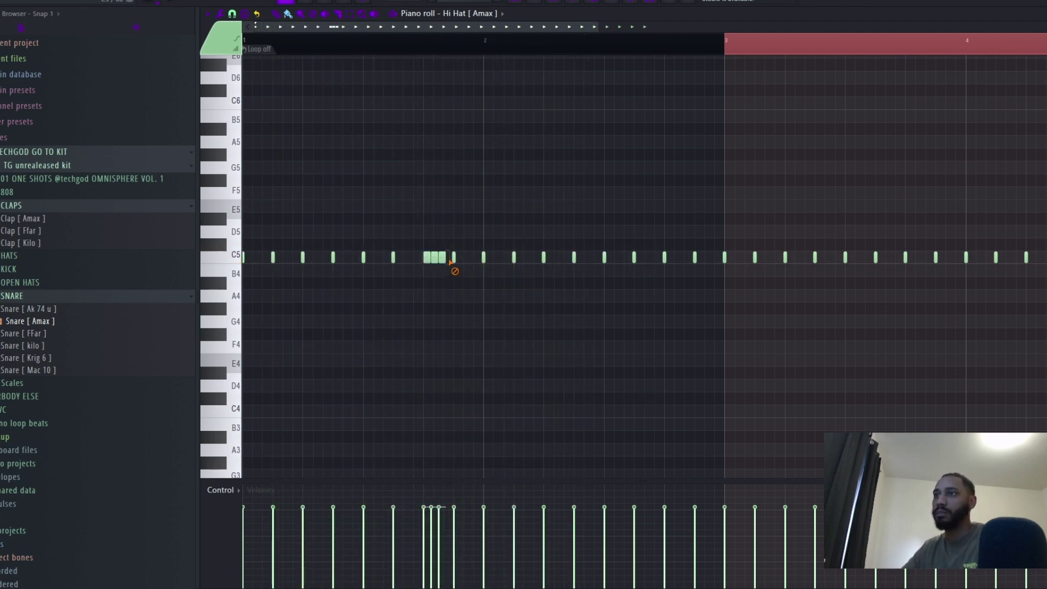
{"action": "key", "text": "space"}
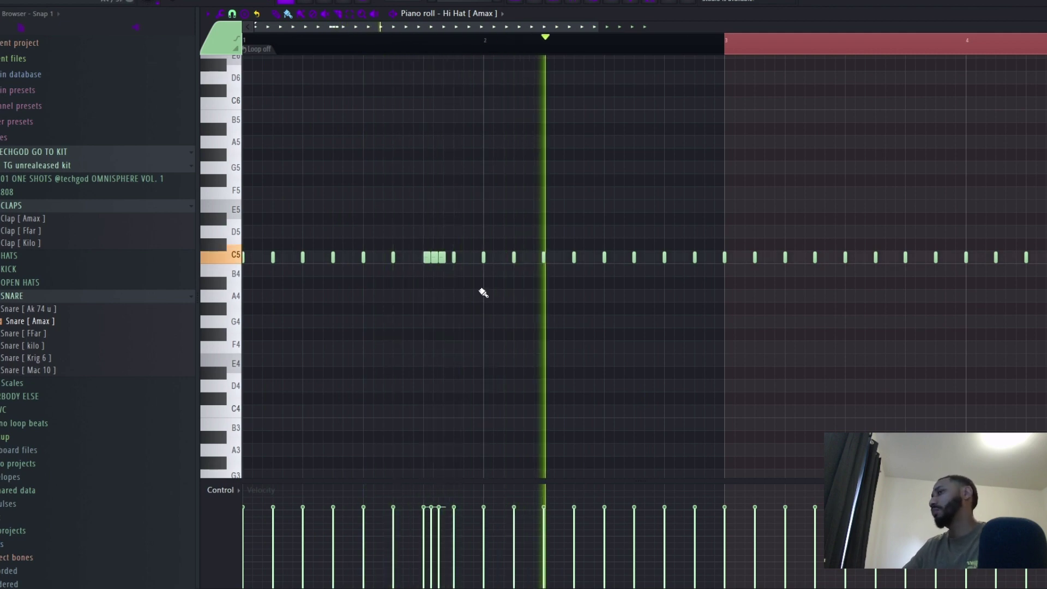
Turn the chopped hits on beat 4 of bar 1 into a single two-step note and chop it into two slices
{"action": "key", "text": "space"}
{"action": "key", "text": "space"}
{"action": "key", "text": "space"}
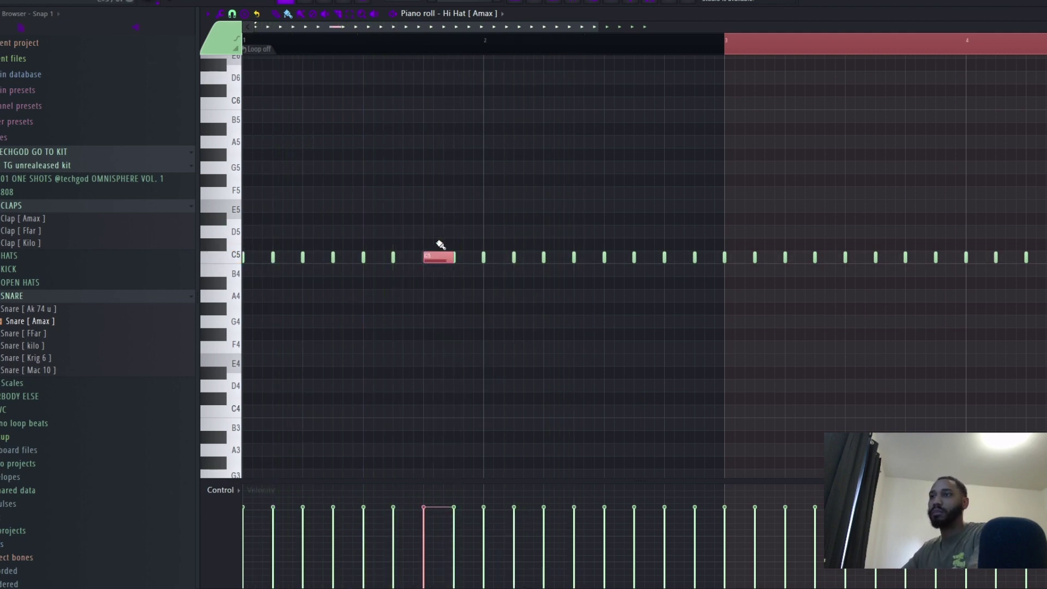
{"action": "key", "text": "alt+u"}
{"action": "key", "text": "space"}
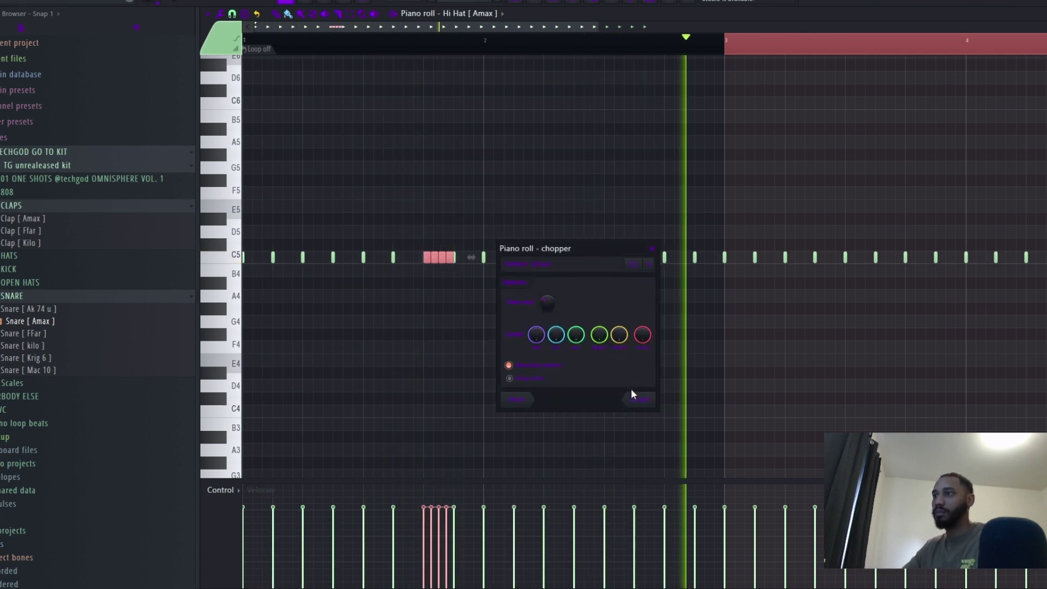
{"action": "scroll", "coordinate": [547, 304], "scroll_direction": "down", "scroll_amount": 3}
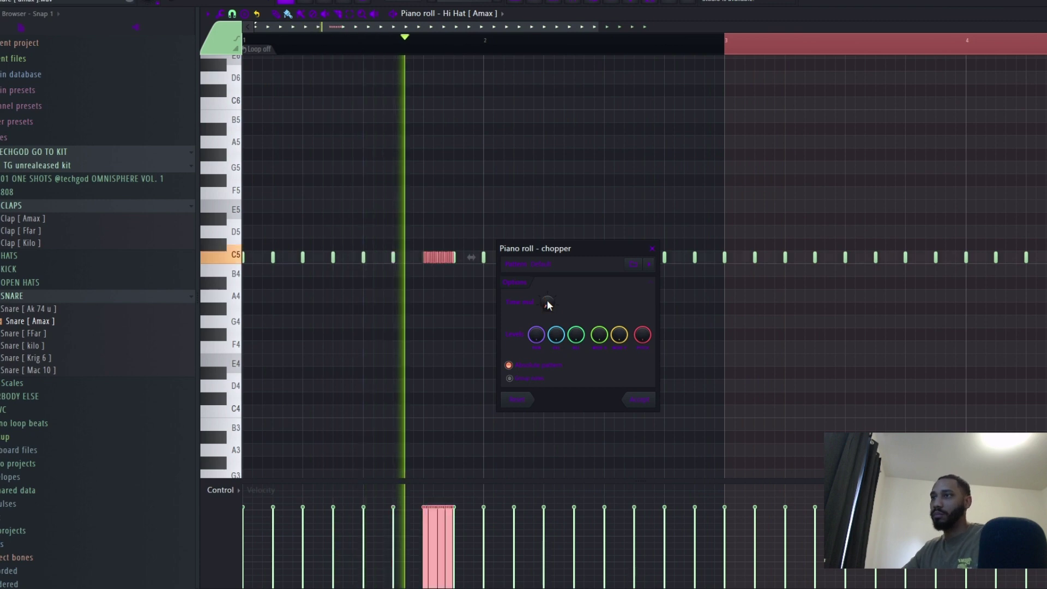
{"action": "scroll", "coordinate": [547, 303], "scroll_direction": "up", "scroll_amount": 3}
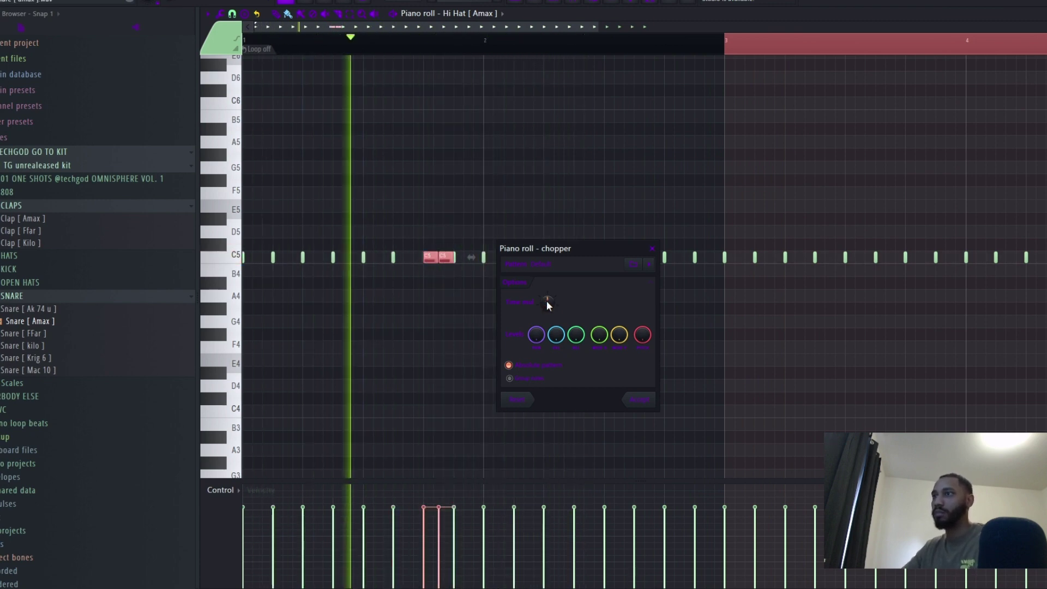
{"action": "left_click", "coordinate": [635, 398]}
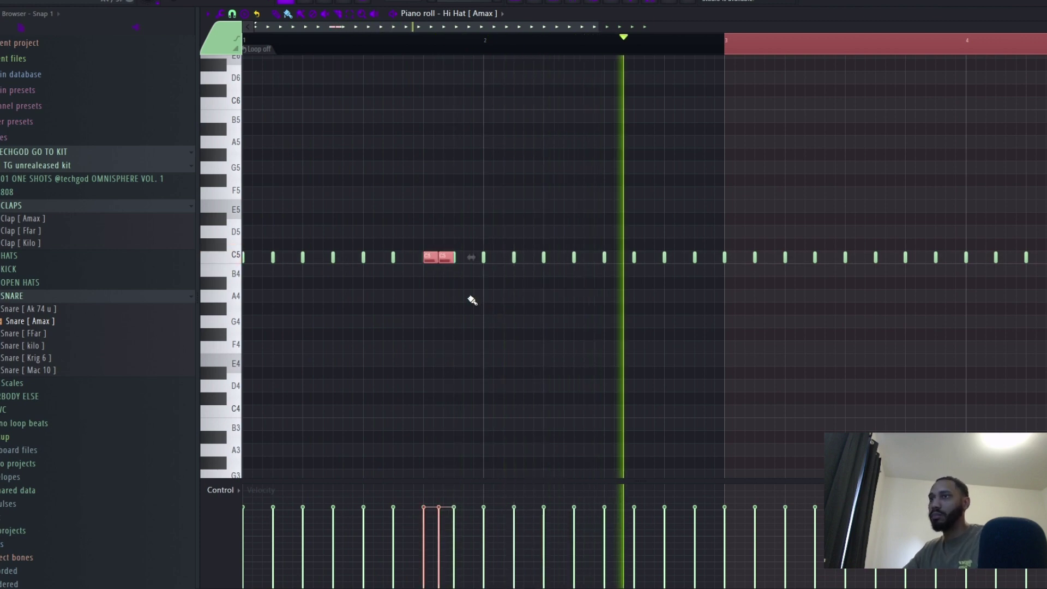
Delete the second slice of the chopped C5 note on beat 4 of bar 1
{"action": "key", "text": "space"}
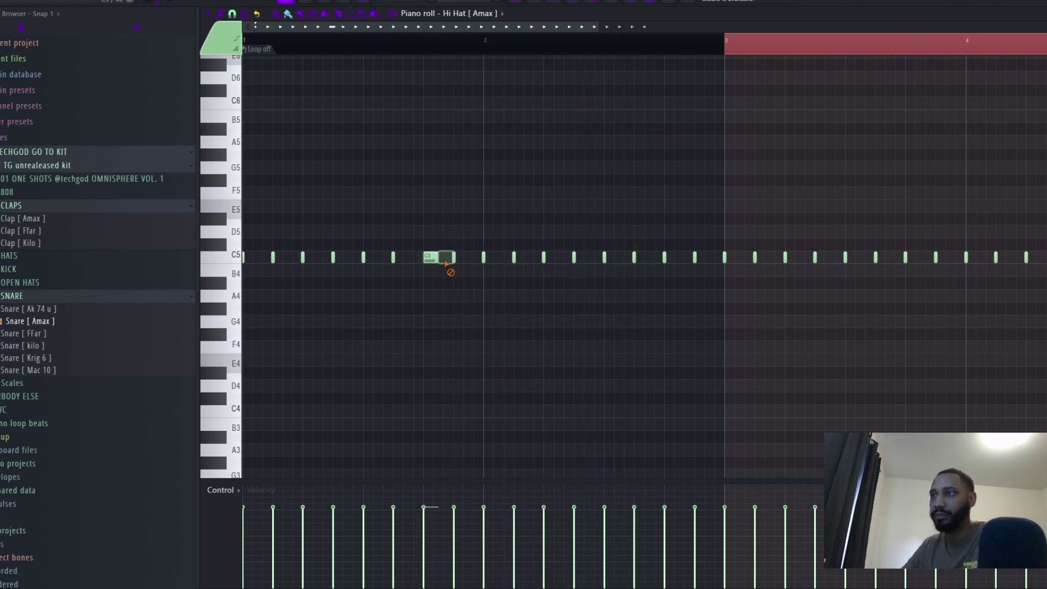
{"action": "right_click", "coordinate": [446, 258]}
{"action": "key", "text": "space"}
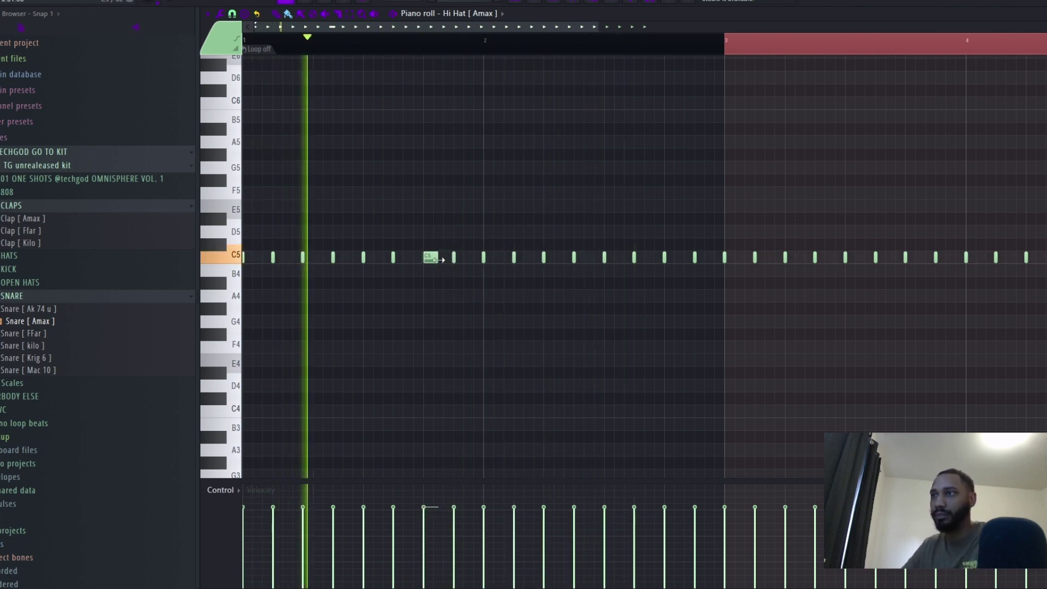
Set the piano roll snap and paint a G4 hit on step 3 and a four-hit G4 roll from step 5 of bar 1
{"action": "left_click", "coordinate": [233, 13]}
{"action": "left_click", "coordinate": [250, 102]}
{"action": "key", "text": "space"}
{"action": "scroll", "coordinate": [336, 276], "scroll_direction": "up", "scroll_amount": 2}
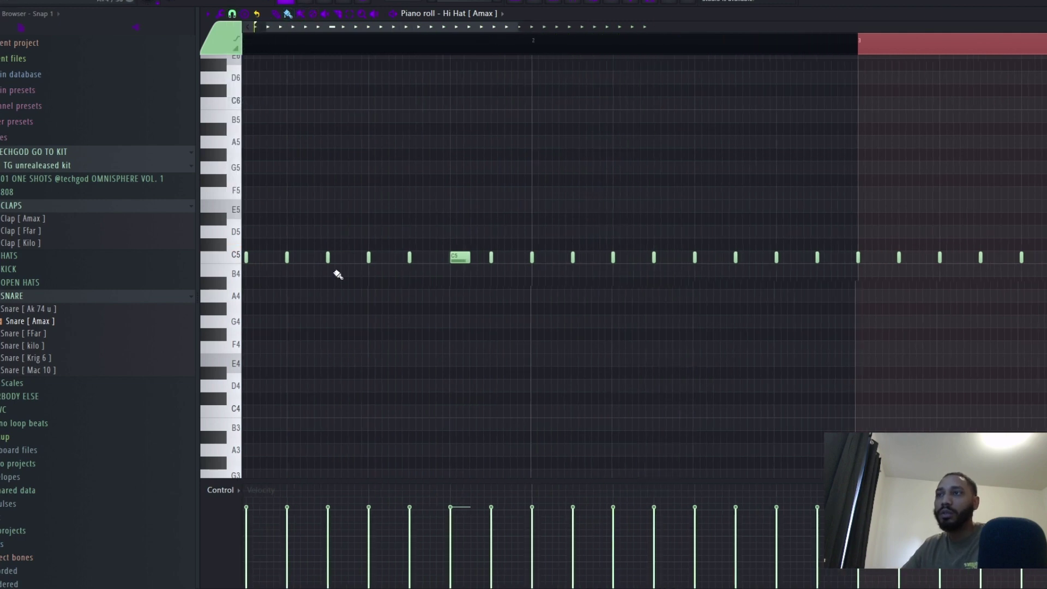
{"action": "scroll", "coordinate": [356, 295], "scroll_direction": "down", "scroll_amount": 1}
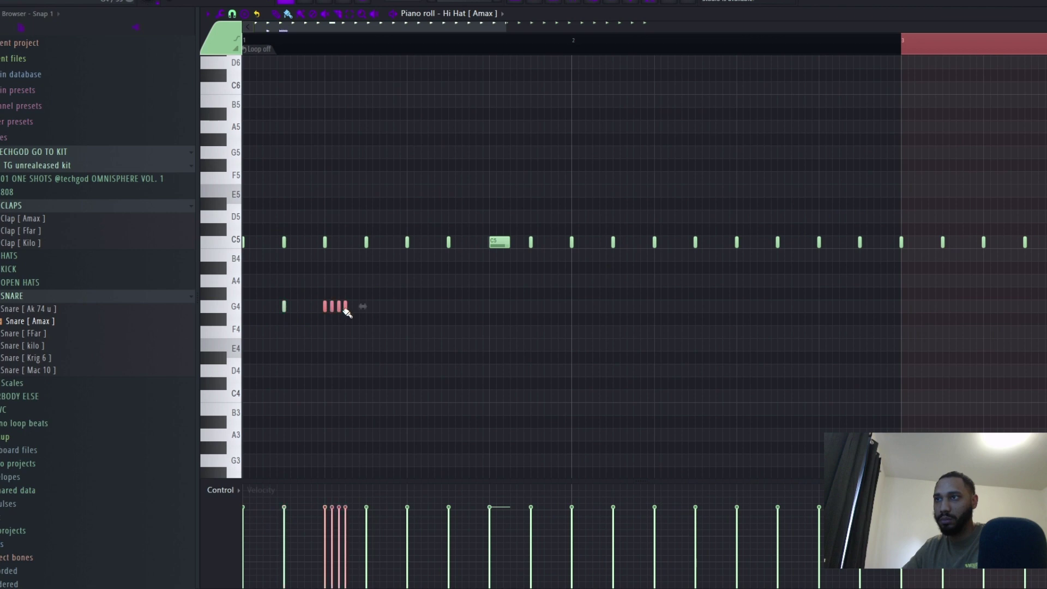
{"action": "key", "text": "space"}
Add a G4 hit on beat 2 of bar 2 and replace the beat 3 hit with a roll descending from G4 to E4
{"action": "scroll", "coordinate": [382, 316], "scroll_direction": "down", "scroll_amount": 2}
{"action": "left_click", "coordinate": [459, 306]}
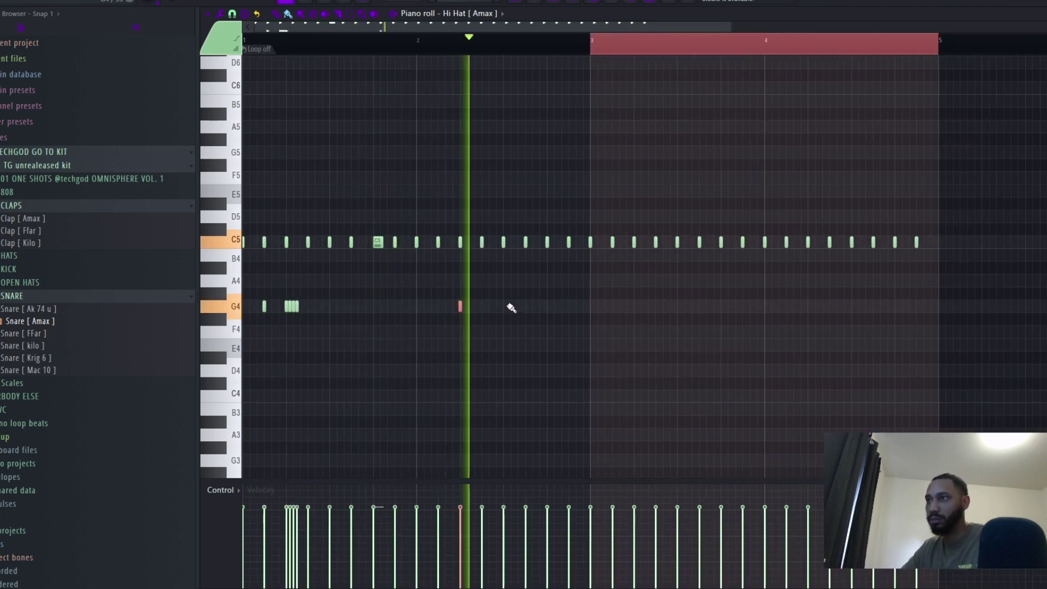
{"action": "left_click_drag", "start_coordinate": [511, 308], "coordinate": [522, 341]}
{"action": "scroll", "coordinate": [690, 306], "scroll_direction": "up", "scroll_amount": 3}
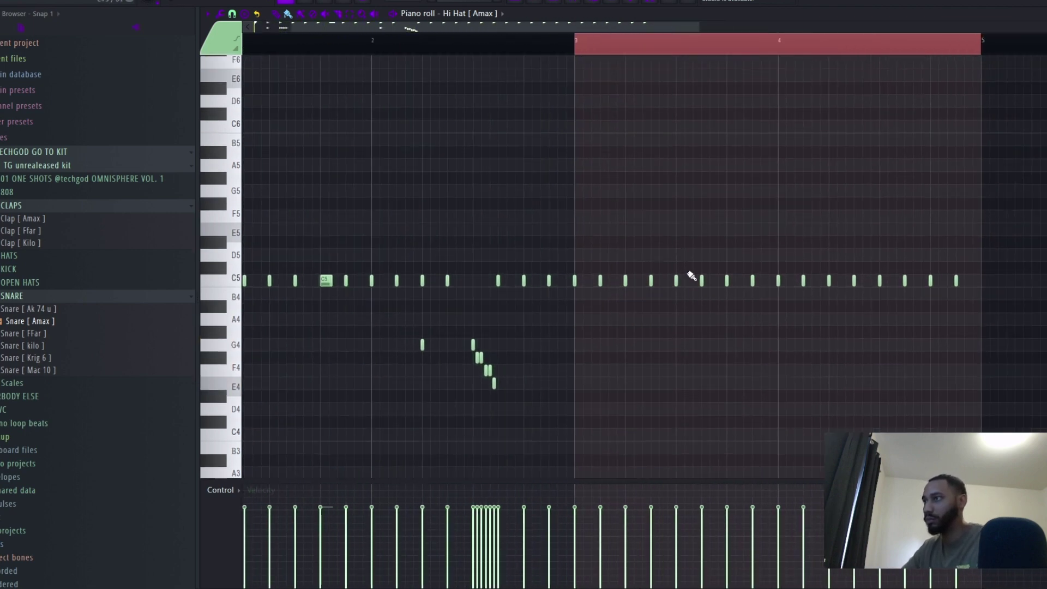
Replace the C5 hit on beat 2 of bar 3 with a quick four-hit C5 roll
{"action": "scroll", "coordinate": [692, 217], "scroll_direction": "down", "scroll_amount": 1}
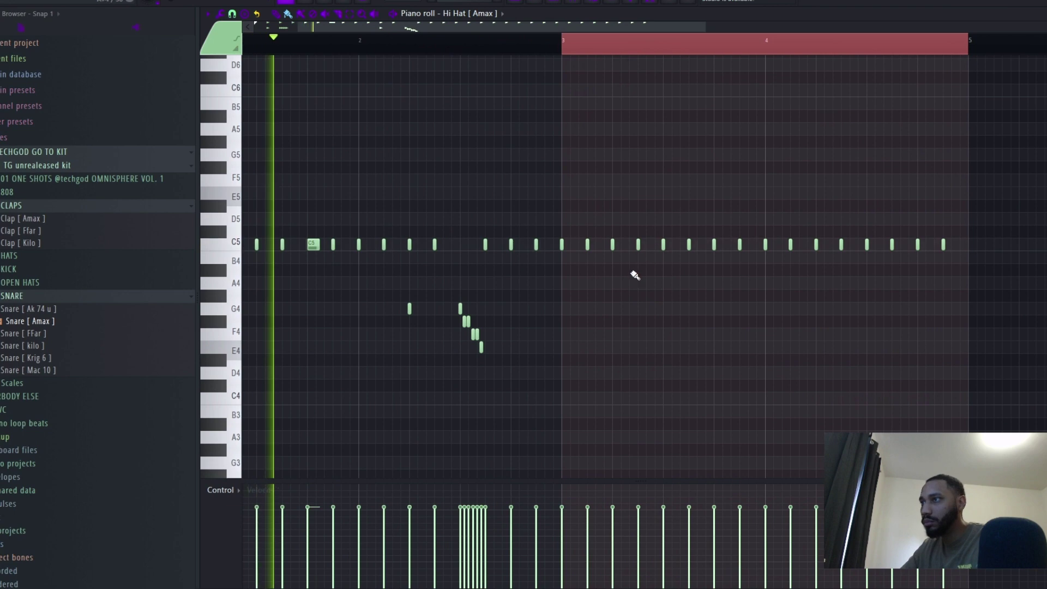
{"action": "right_click", "coordinate": [614, 245]}
{"action": "left_click_drag", "start_coordinate": [612, 244], "coordinate": [621, 246]}
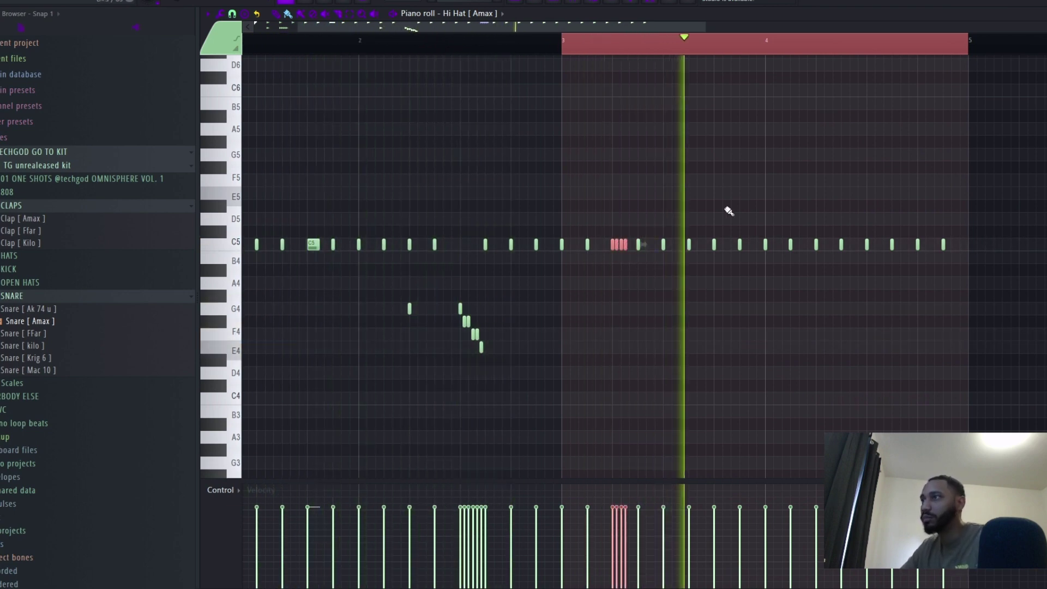
Try replacing the C5 hi-hat hit on step 3 of bar 4 with a 1/3-step roll leading into beat 2
{"action": "left_click_drag", "start_coordinate": [725, 208], "coordinate": [668, 165]}
{"action": "right_click", "coordinate": [603, 222]}
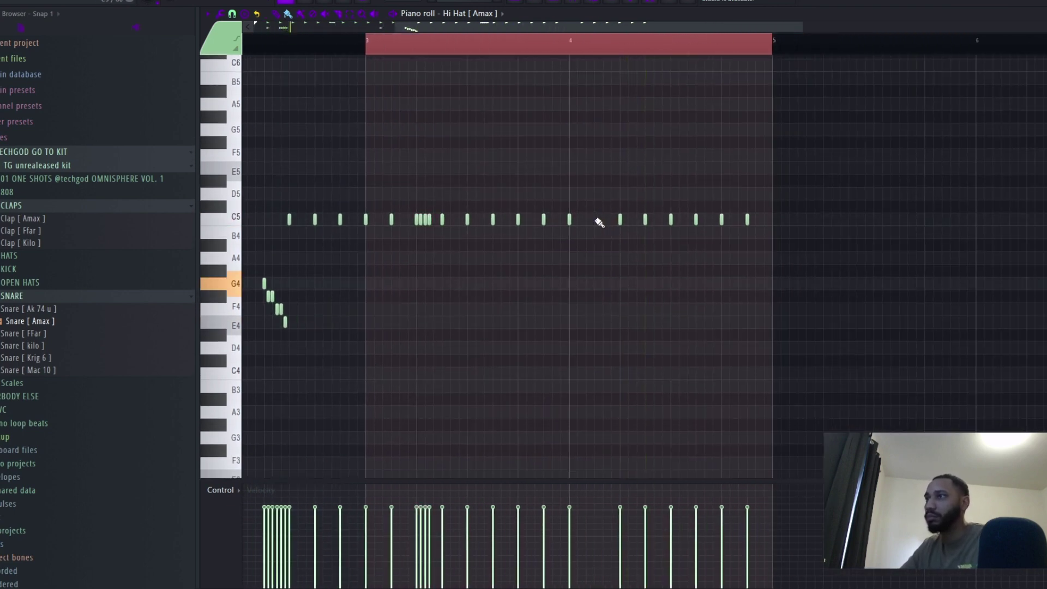
{"action": "key", "text": "space"}
{"action": "left_click", "coordinate": [572, 225]}
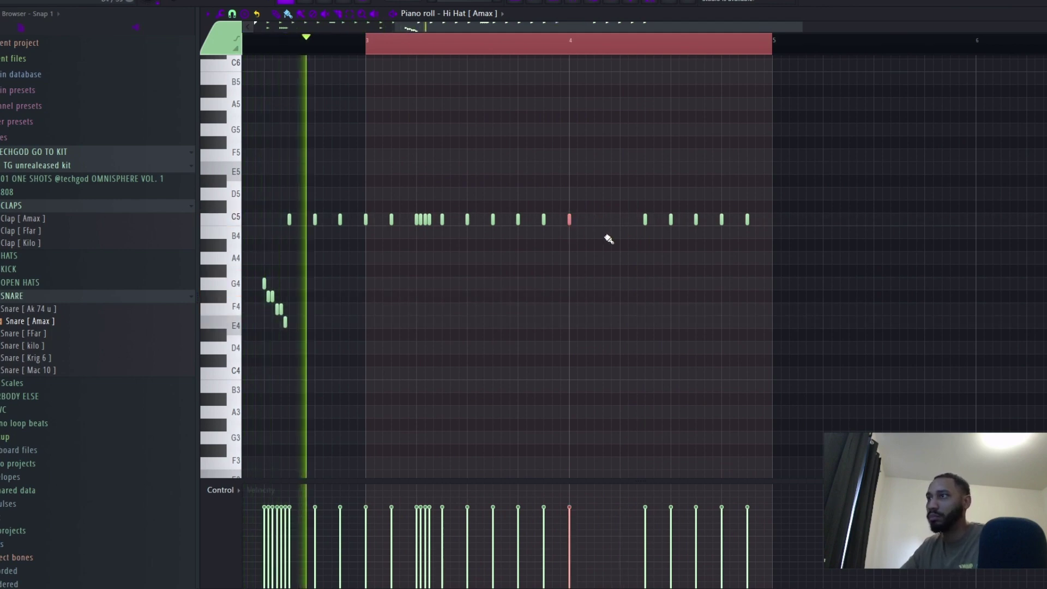
{"action": "left_click_drag", "start_coordinate": [595, 223], "coordinate": [614, 224]}
{"action": "left_click", "coordinate": [622, 224]}
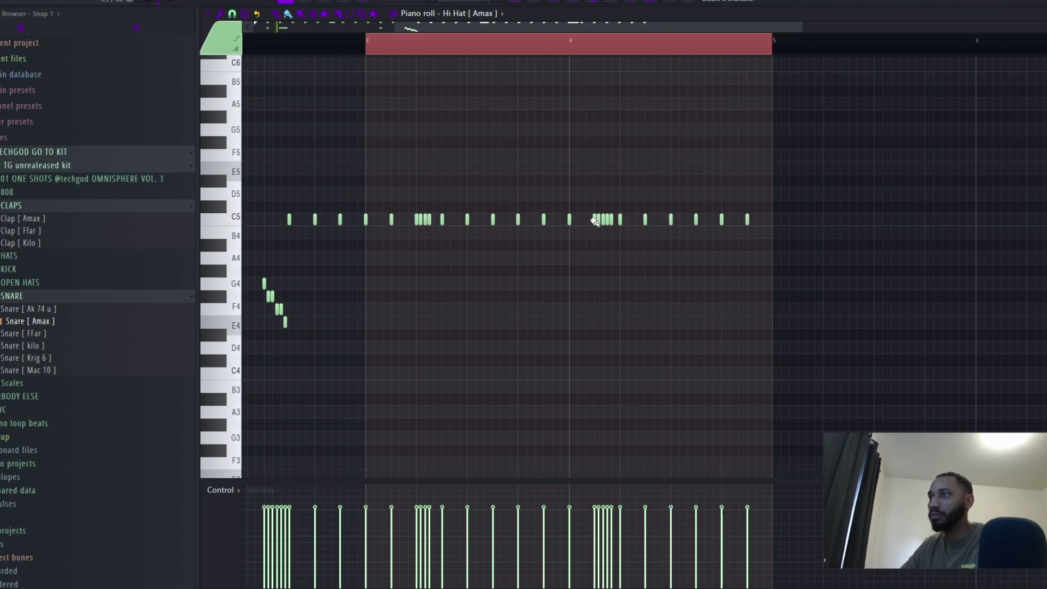
Set snap to 1/4 step and paint a double C5 hit on step 3 and double A4 hits on steps 13 and 15 of bar 4
{"action": "left_click", "coordinate": [233, 14]}
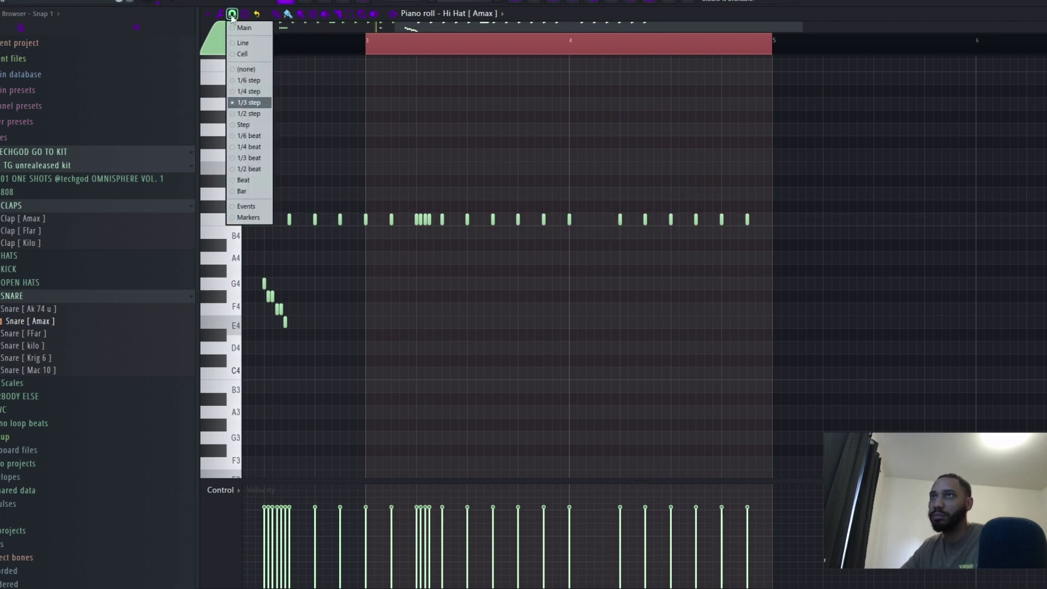
{"action": "left_click", "coordinate": [245, 95]}
{"action": "scroll", "coordinate": [616, 253], "scroll_direction": "up", "scroll_amount": 1}
{"action": "left_click_drag", "start_coordinate": [591, 221], "coordinate": [596, 222]}
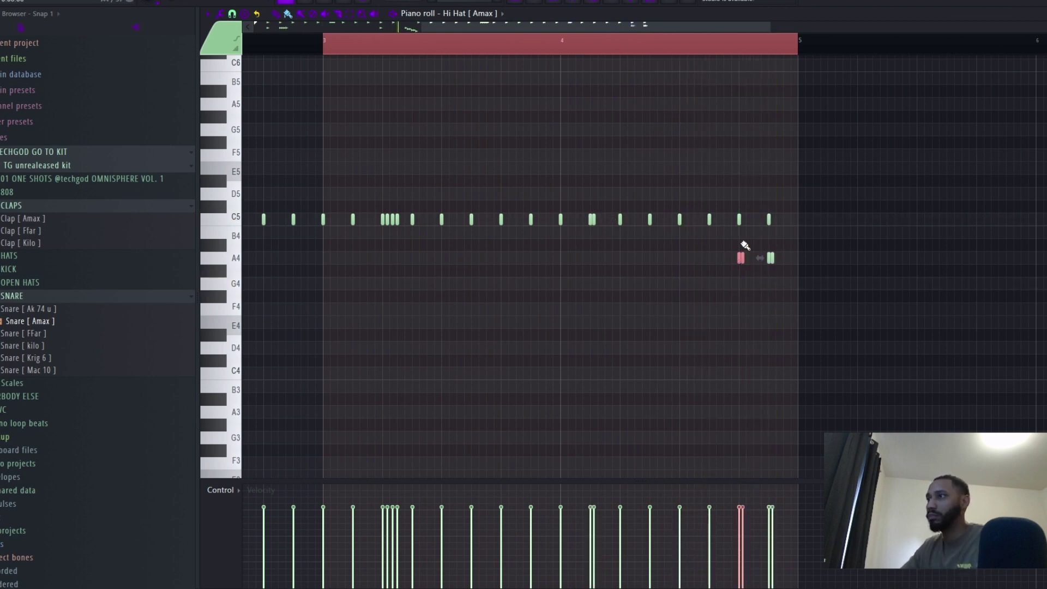
{"action": "right_click", "coordinate": [623, 162], "text": "ctrl"}
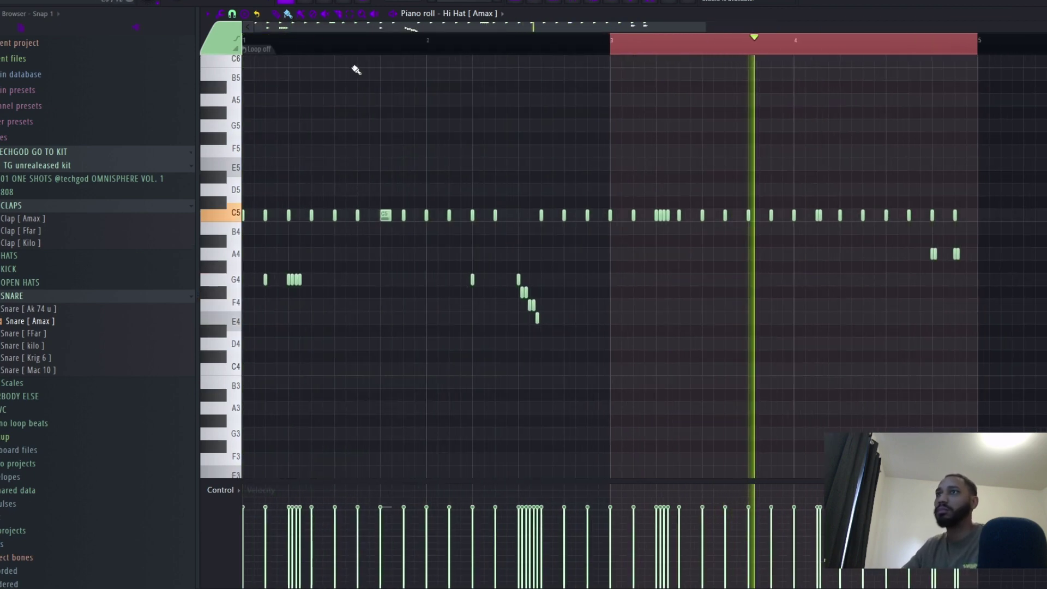
Set the hi-hat's loop point to Bar and return to the channel rack
{"action": "left_click", "coordinate": [257, 48]}
{"action": "left_click", "coordinate": [297, 97]}
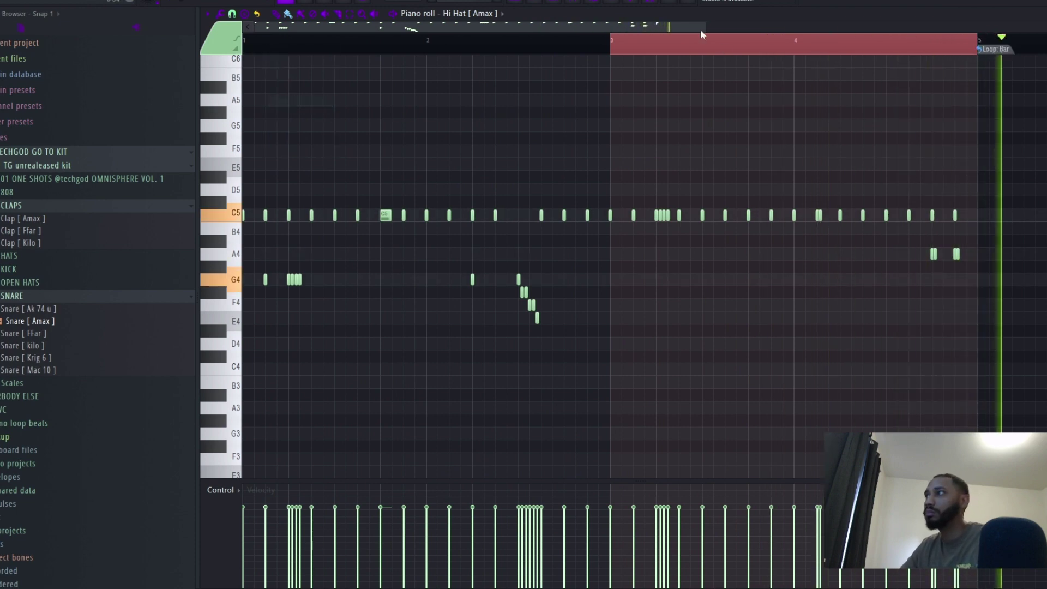
{"action": "left_click", "coordinate": [536, 2]}
{"action": "left_click", "coordinate": [555, 1]}
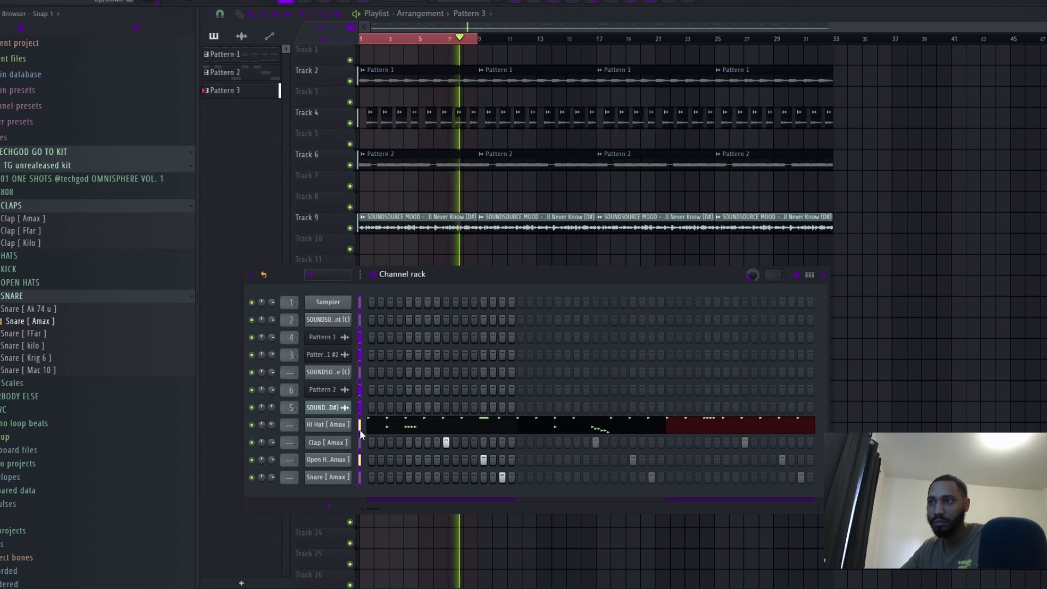
Place Pattern 3 on Track 12 of the playlist, starting at bar 1
{"action": "key", "text": "F9"}
{"action": "key", "text": "F5"}
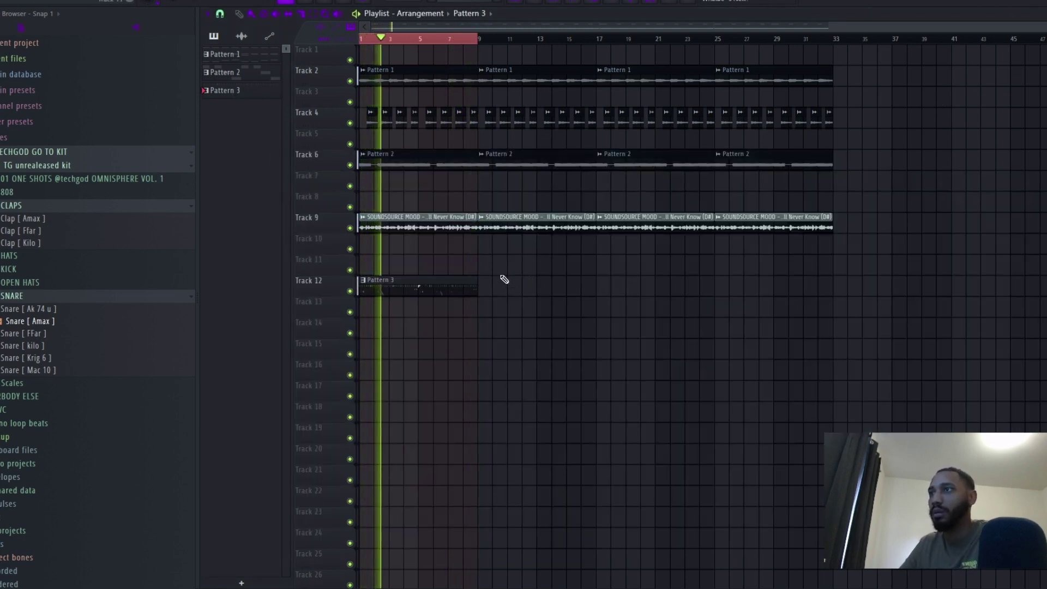
{"action": "scroll", "coordinate": [540, 290], "scroll_direction": "up", "scroll_amount": 4}
{"action": "scroll", "coordinate": [562, 295], "scroll_direction": "down", "scroll_amount": 2}
{"action": "scroll", "coordinate": [562, 297], "scroll_direction": "down", "scroll_amount": 1}
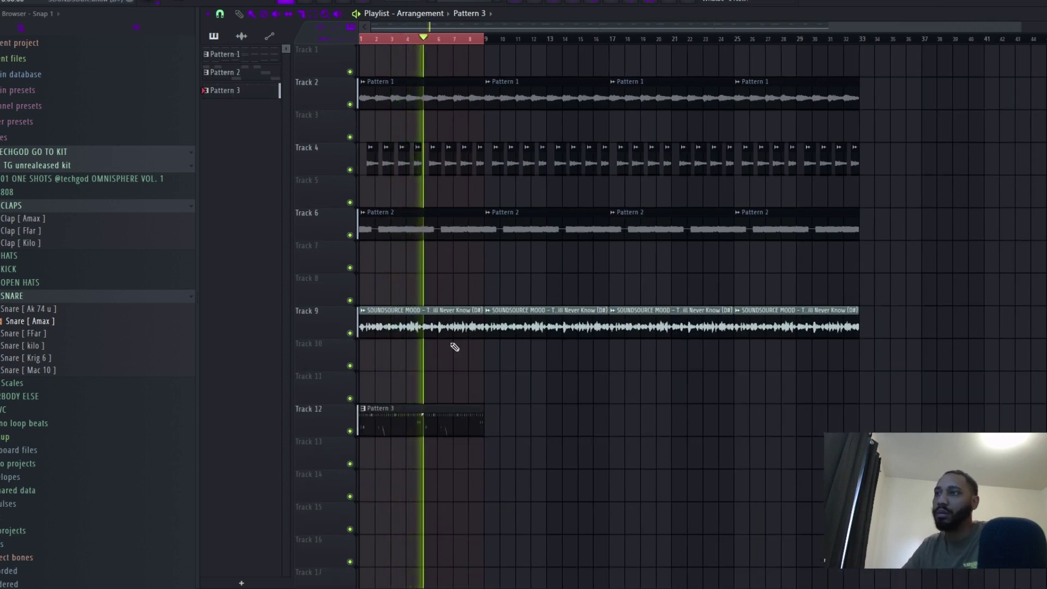
Delete the second Pattern 2 clip on Track 6 and move Pattern 3 to bar 9, with playback starting there
{"action": "right_click", "coordinate": [534, 220]}
{"action": "key", "text": "space"}
{"action": "left_click_drag", "start_coordinate": [407, 425], "coordinate": [531, 425]}
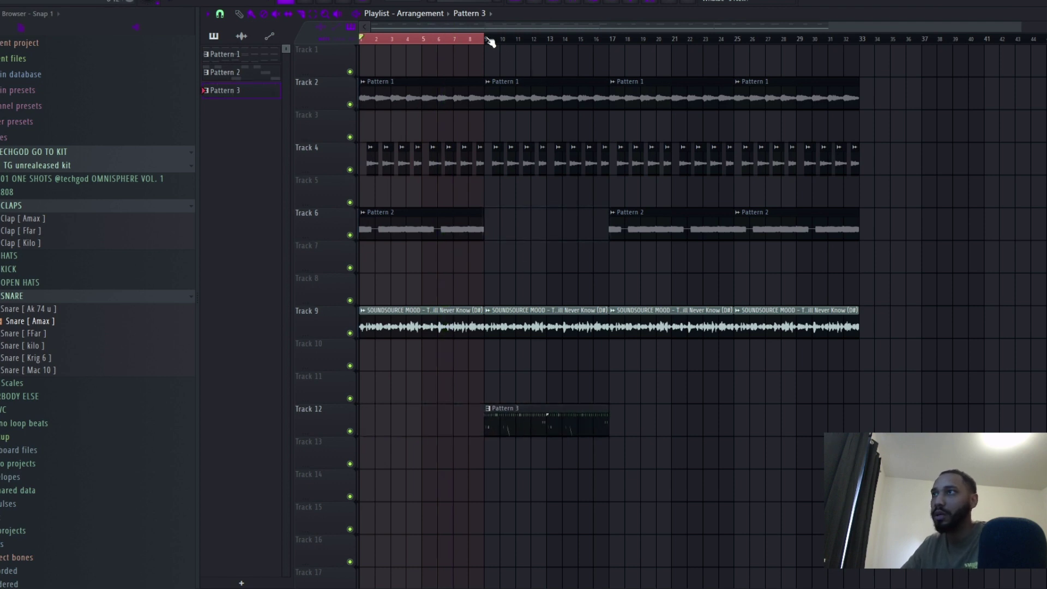
{"action": "left_click", "coordinate": [489, 42]}
Add the 808 [spinz] sample from the kit's 808 folder as a new channel with Cut itself enabled
{"action": "left_click", "coordinate": [555, 2]}
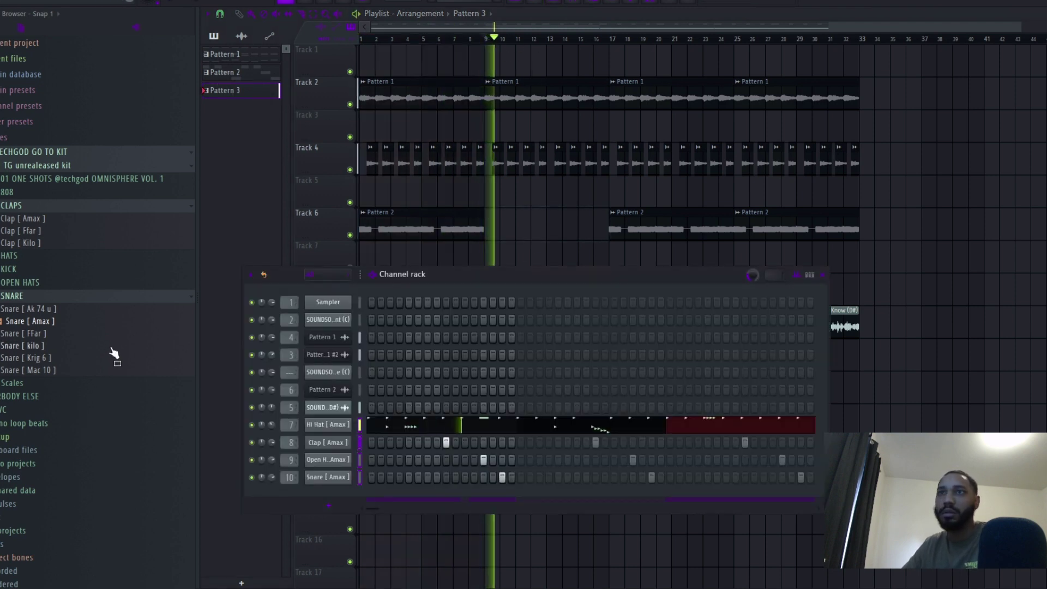
{"action": "left_click", "coordinate": [21, 193]}
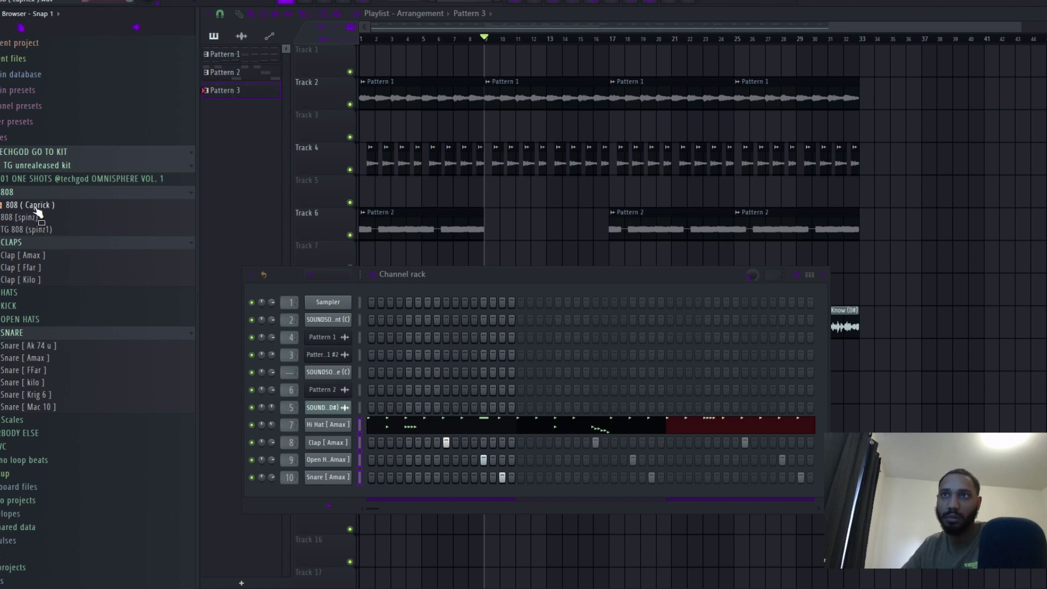
{"action": "left_click_drag", "start_coordinate": [326, 495], "coordinate": [326, 495]}
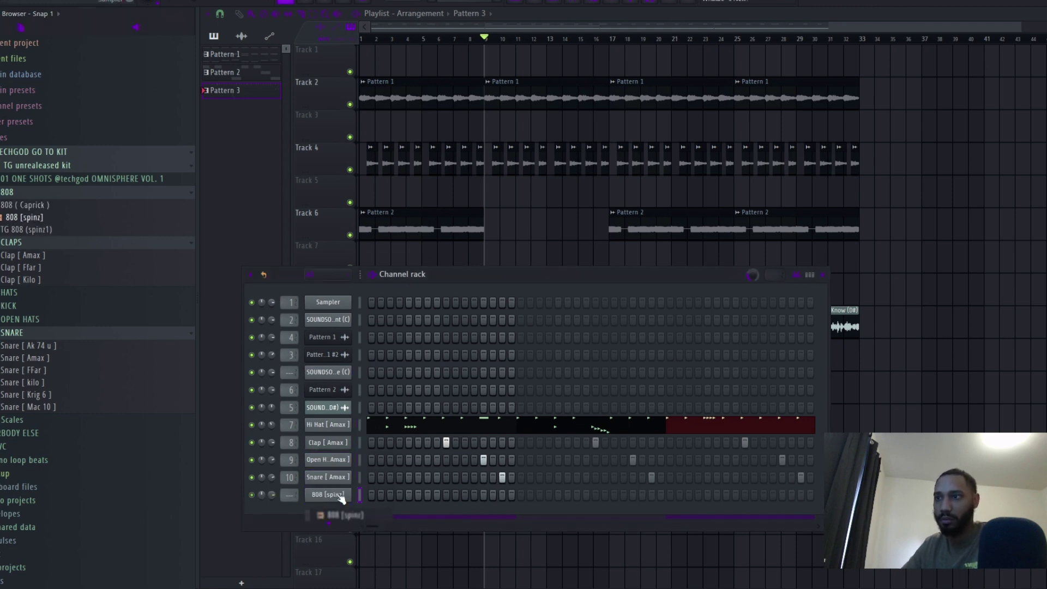
{"action": "right_click", "coordinate": [350, 496]}
{"action": "left_click", "coordinate": [383, 496]}
Add a C5 hit on step 1 of the 808 channel and turn off its loop point in the piano roll
{"action": "right_click", "coordinate": [358, 486]}
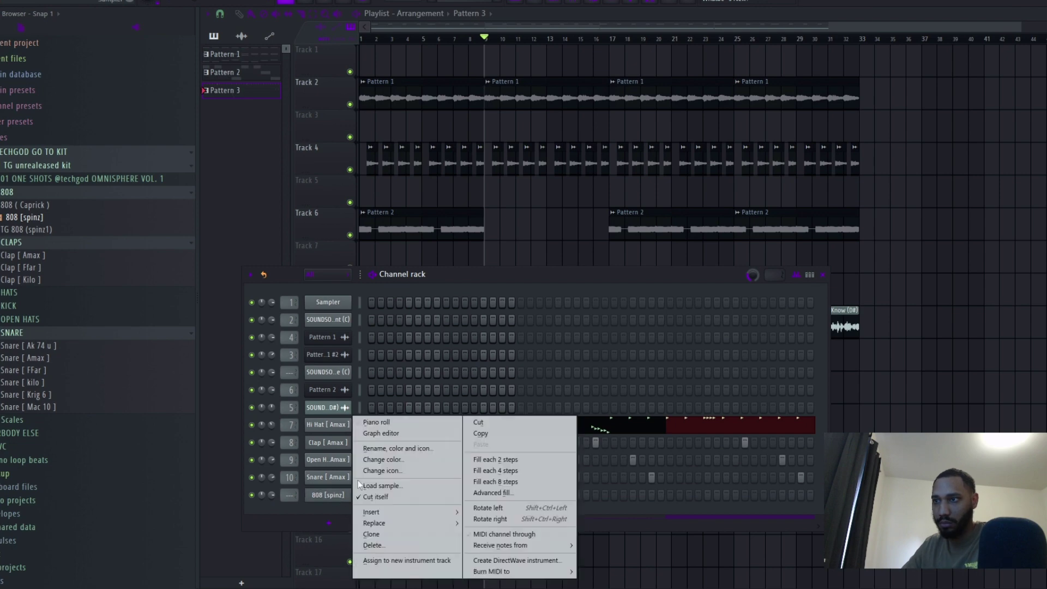
{"action": "left_click", "coordinate": [376, 422]}
{"action": "scroll", "coordinate": [568, 309], "scroll_direction": "up", "scroll_amount": 1}
{"action": "scroll", "coordinate": [551, 309], "scroll_direction": "down", "scroll_amount": 2}
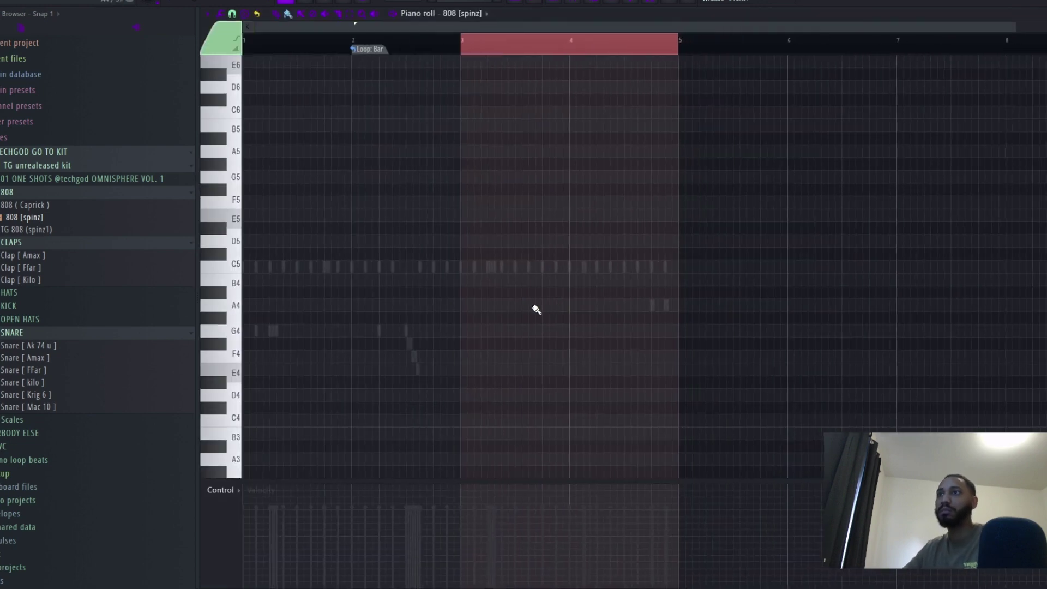
{"action": "key", "text": "space"}
{"action": "left_click", "coordinate": [539, 4]}
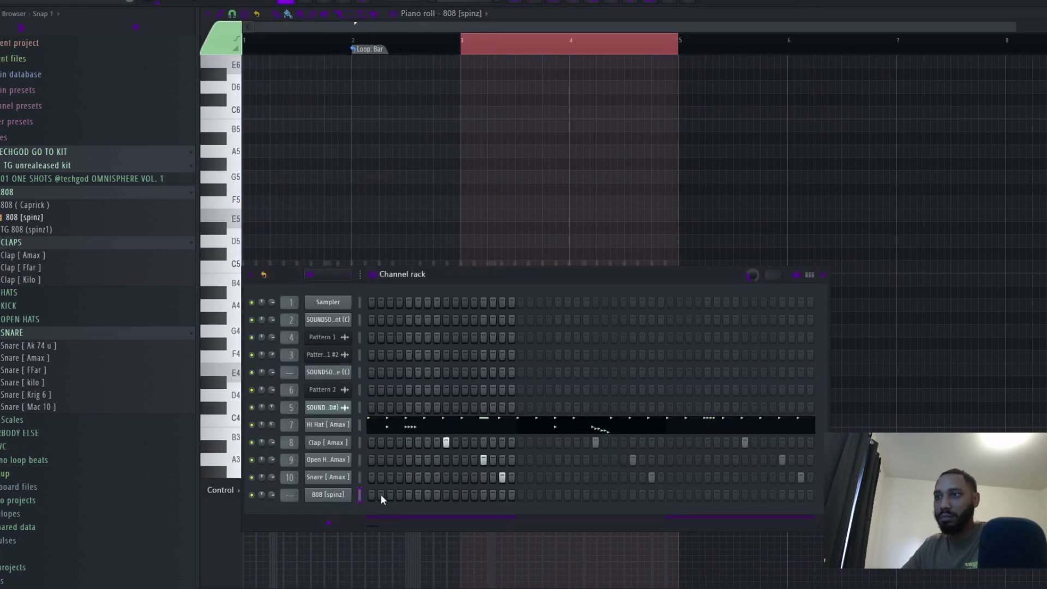
{"action": "left_click", "coordinate": [365, 50]}
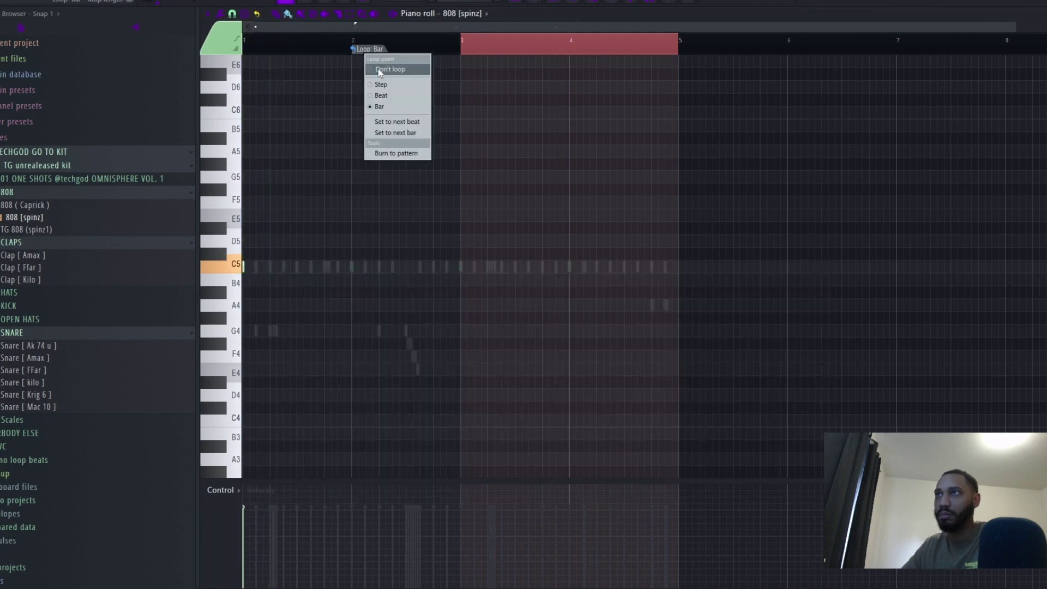
{"action": "left_click", "coordinate": [380, 69]}
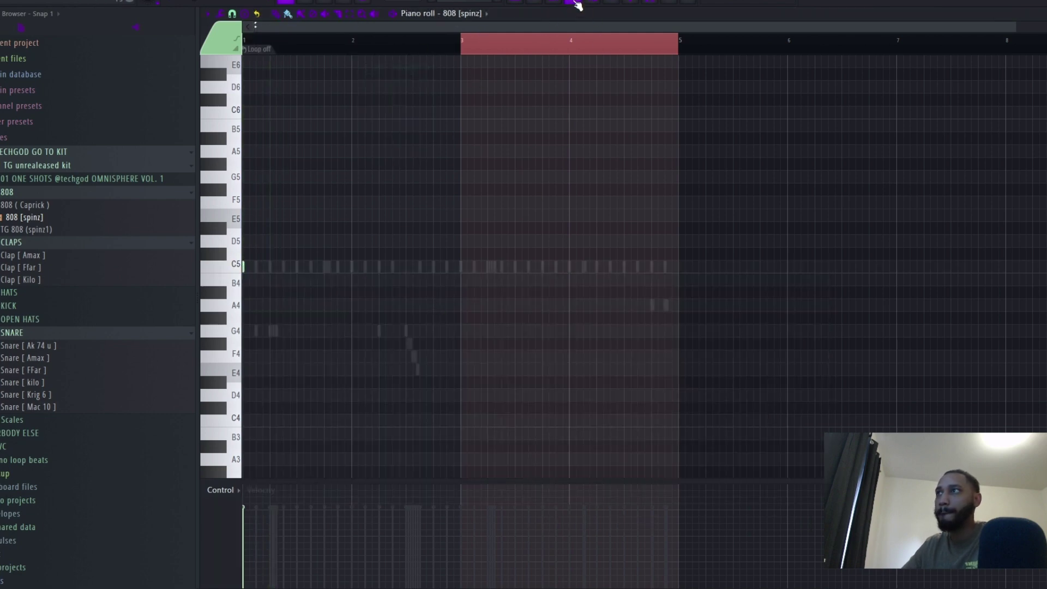
{"action": "key", "text": "space"}
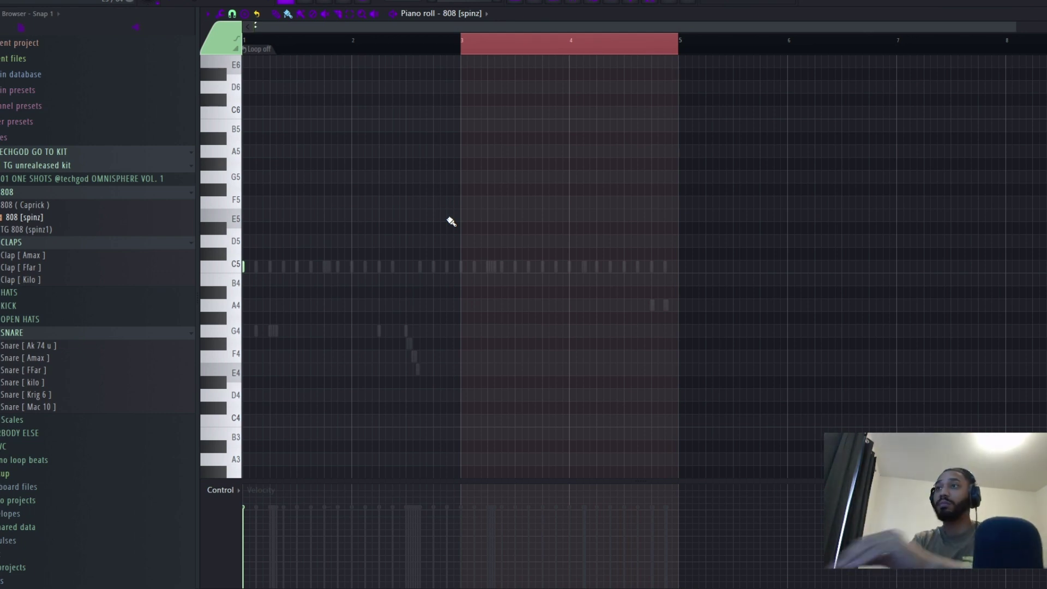
Tune the 808's first note by ear against repeated playback, transposing it to G5
{"action": "key", "text": "ctrl+a"}
{"action": "key", "text": "space"}
{"action": "scroll", "coordinate": [447, 299], "scroll_direction": "up", "scroll_amount": 1}
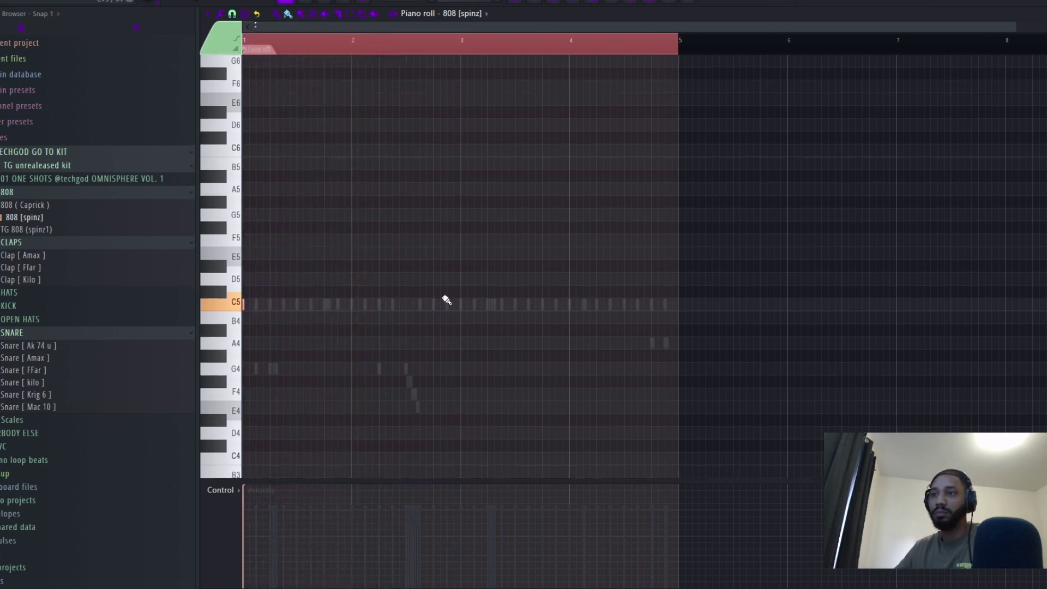
{"action": "key", "text": "space"}
{"action": "scroll", "coordinate": [457, 299], "scroll_direction": "down", "scroll_amount": 1}
{"action": "scroll", "coordinate": [457, 300], "scroll_direction": "down", "scroll_amount": 1}
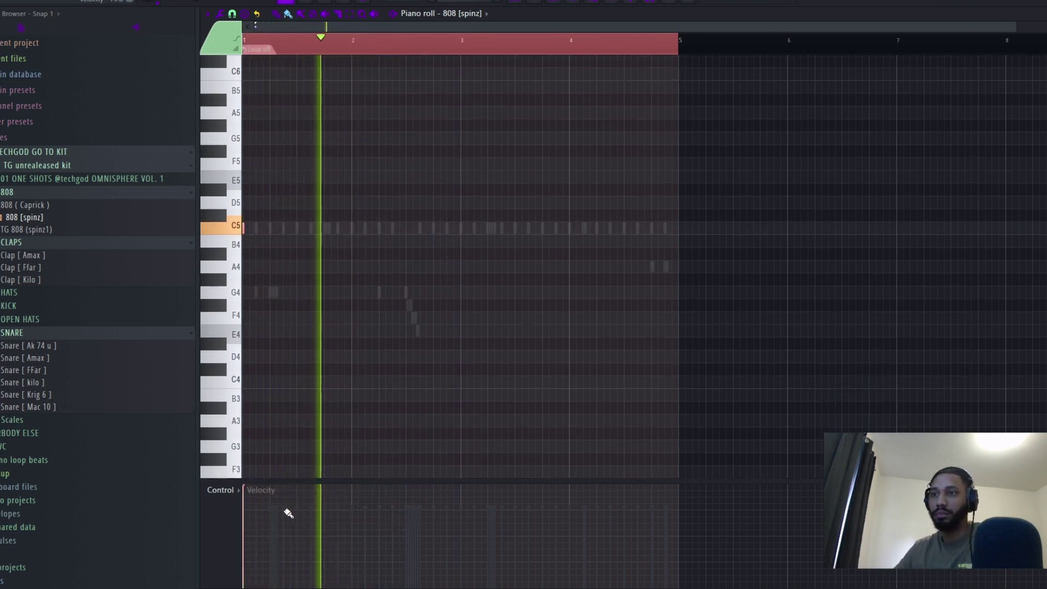
{"action": "key", "text": "space"}
{"action": "key", "text": "space"}
{"action": "key", "text": "space"}
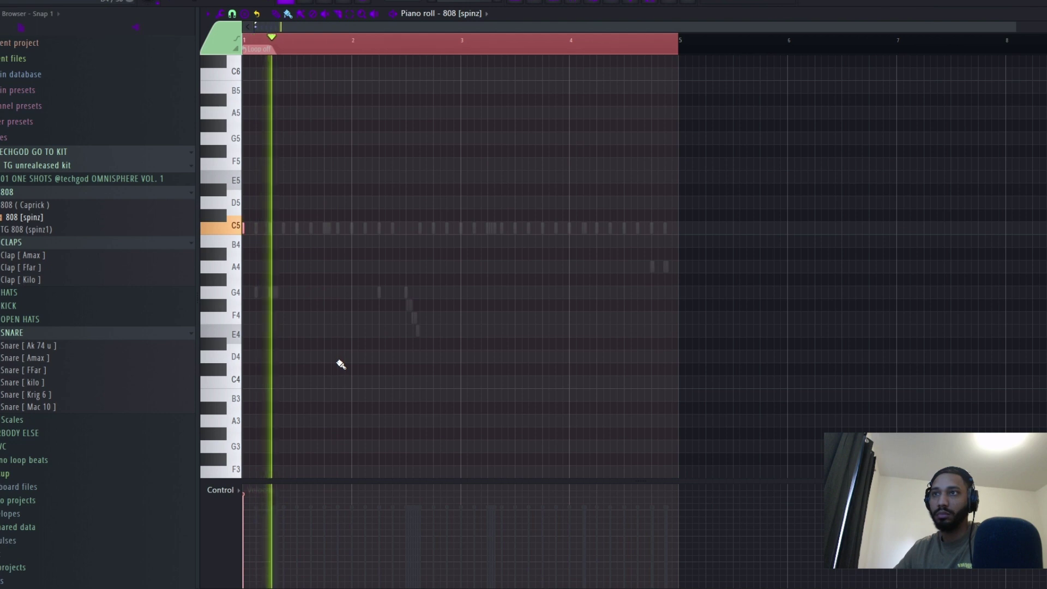
{"action": "key", "text": "space"}
{"action": "key", "text": "space"}
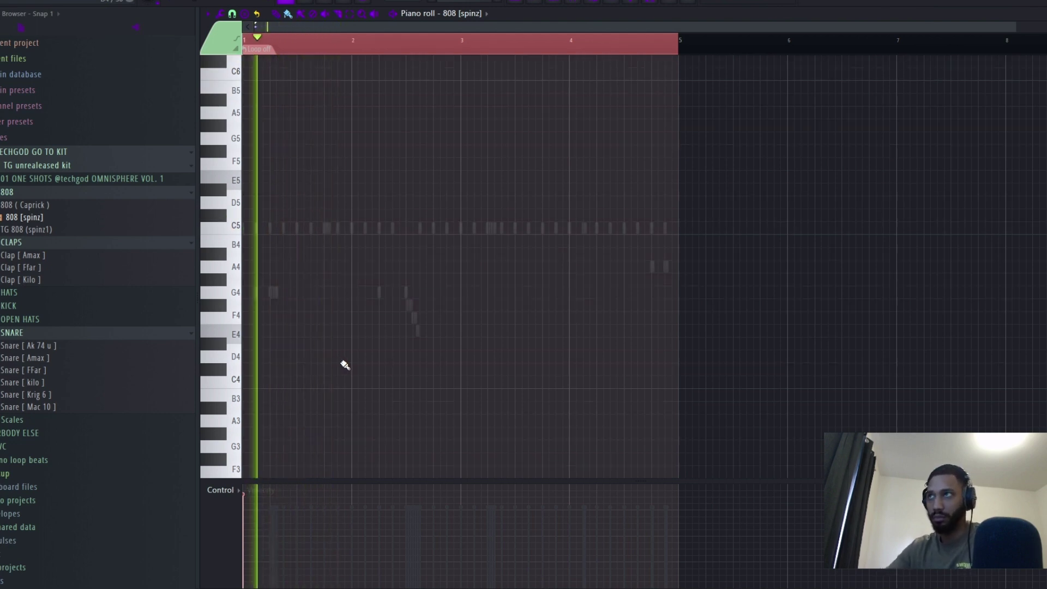
{"action": "key", "text": "space"}
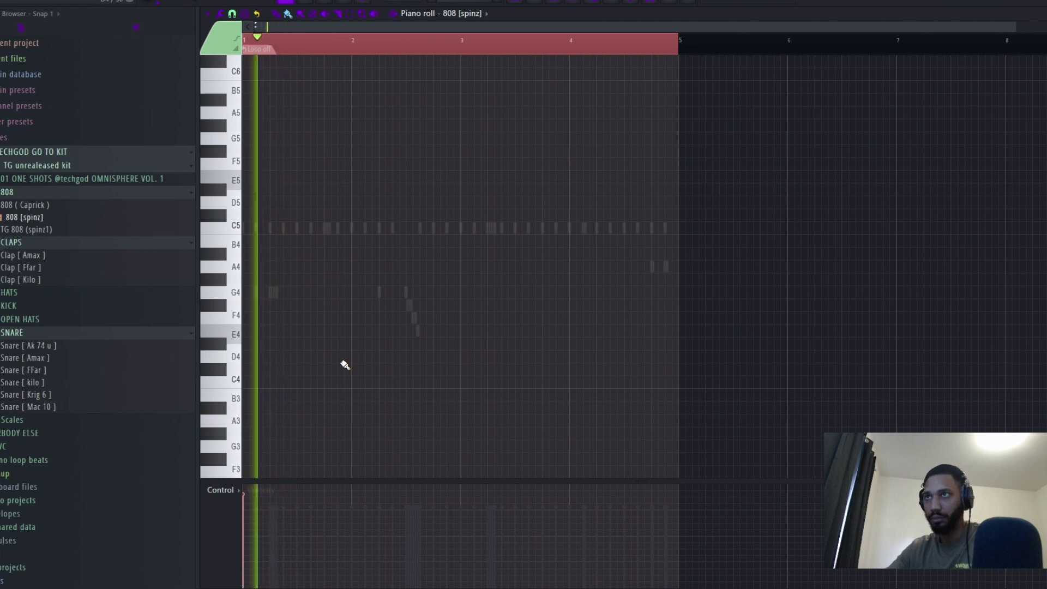
{"action": "key", "text": "space"}
{"action": "key", "text": "space"}
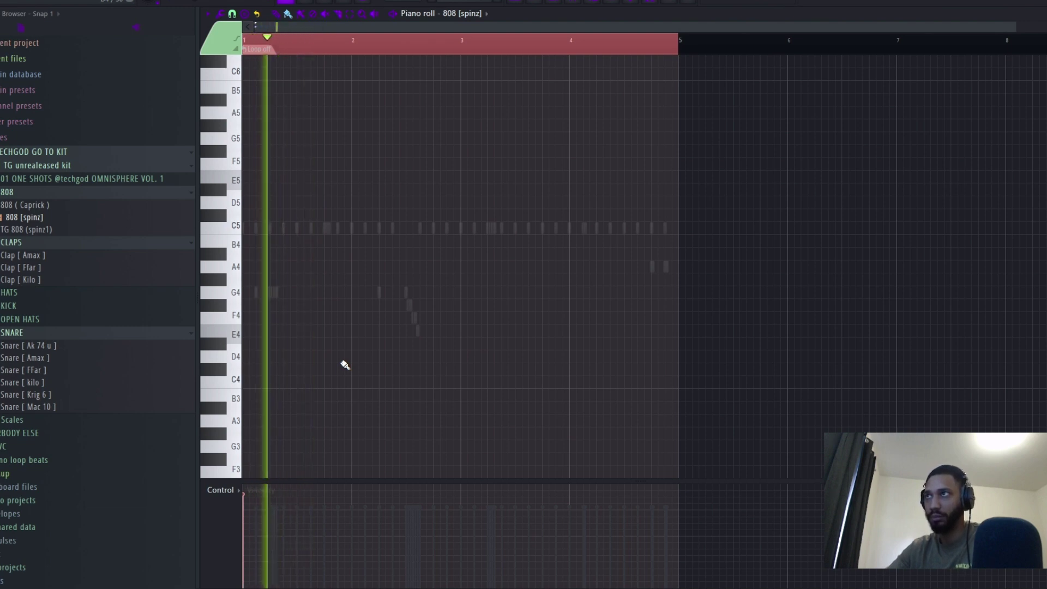
{"action": "key", "text": "space"}
{"action": "key", "text": "space"}
{"action": "key", "text": "space"}
{"action": "key", "text": "space"}
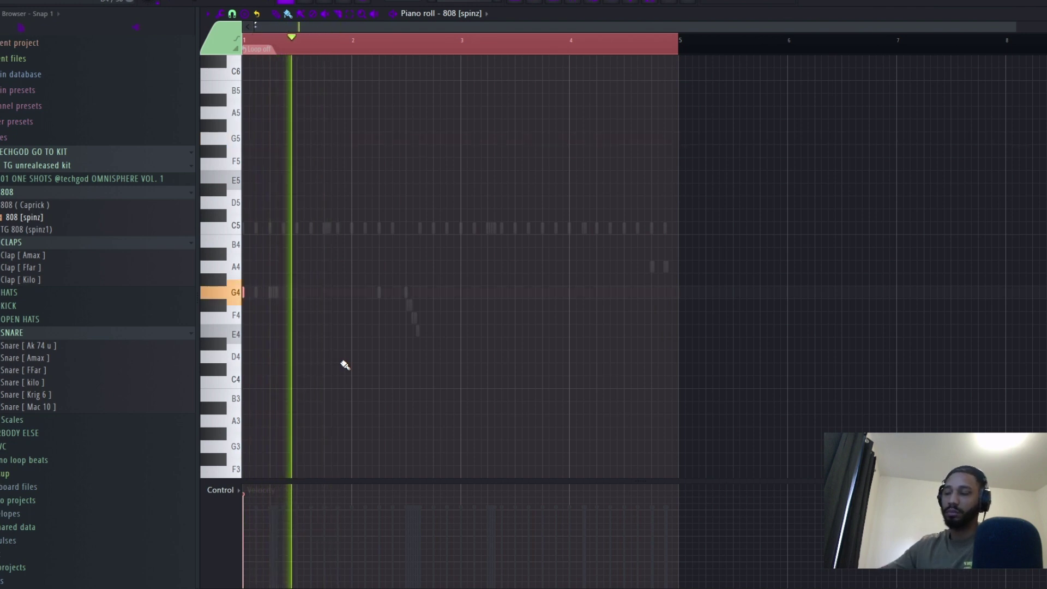
{"action": "key", "text": "space"}
{"action": "key", "text": "space"}
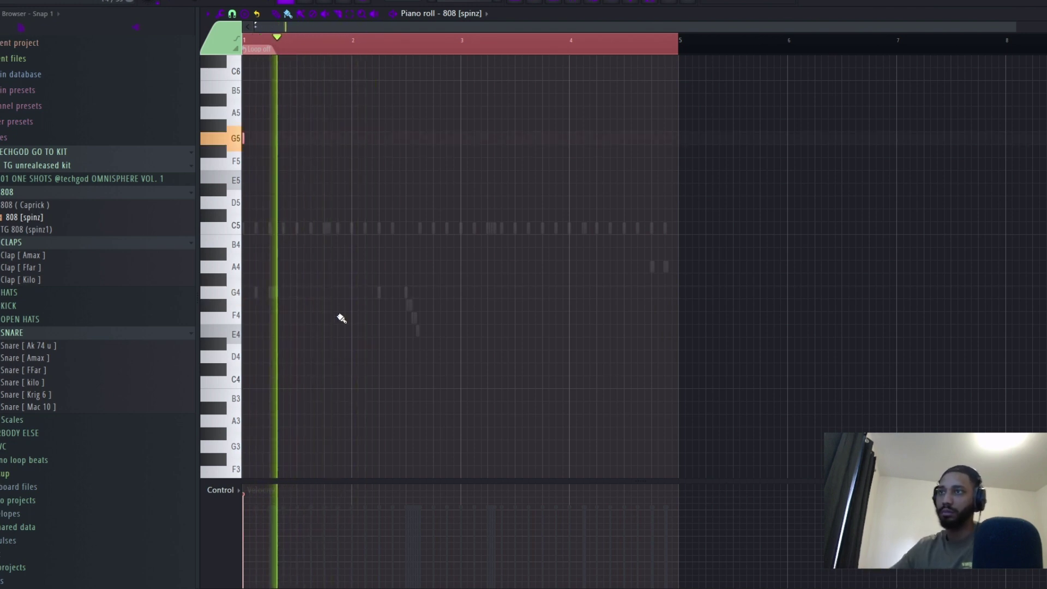
Set snap to Beat and add 808 notes: G5 on beat 2 of bar 2, D#5 at bar 3, and D5 on beat 2 of bar 4
{"action": "scroll", "coordinate": [330, 334], "scroll_direction": "up", "scroll_amount": 2}
{"action": "scroll", "coordinate": [363, 257], "scroll_direction": "up", "scroll_amount": 3, "text": "ctrl"}
{"action": "scroll", "coordinate": [419, 262], "scroll_direction": "down", "scroll_amount": 3, "text": "ctrl"}
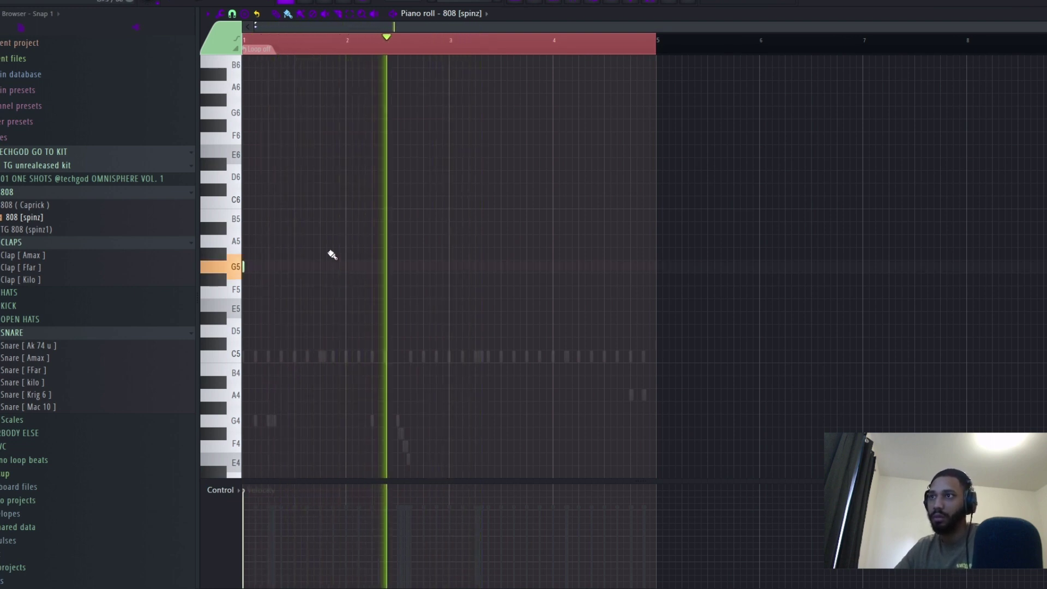
{"action": "left_click", "coordinate": [232, 14]}
{"action": "left_click", "coordinate": [241, 181]}
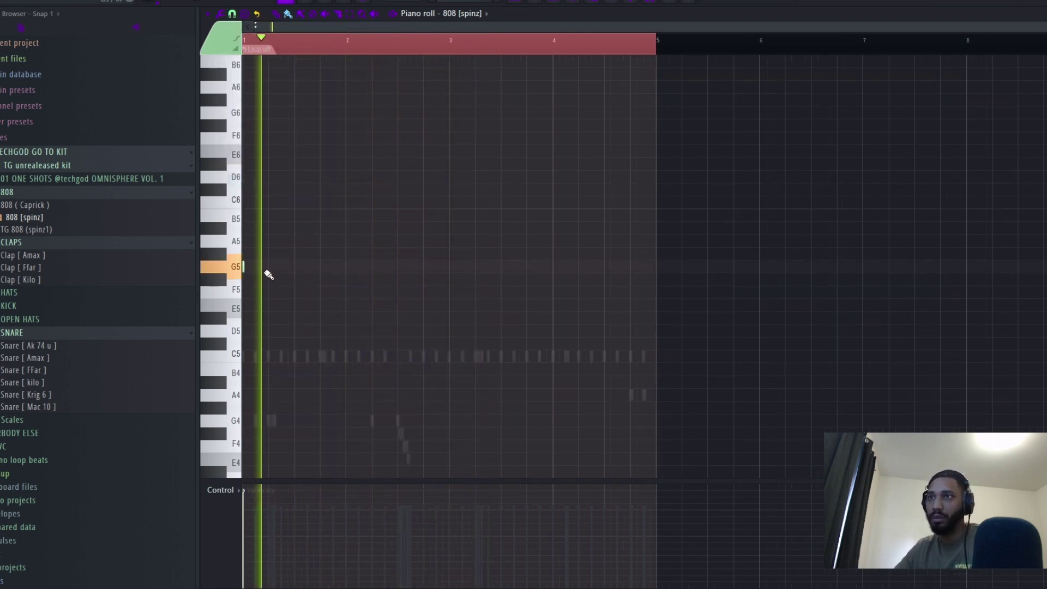
{"action": "left_click", "coordinate": [378, 268]}
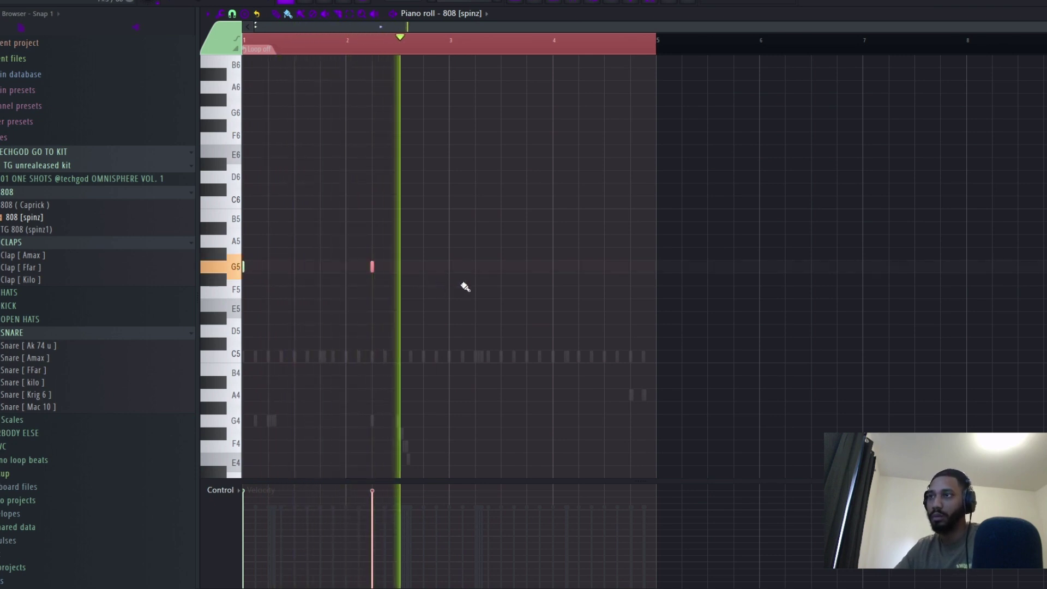
{"action": "left_click", "coordinate": [449, 318]}
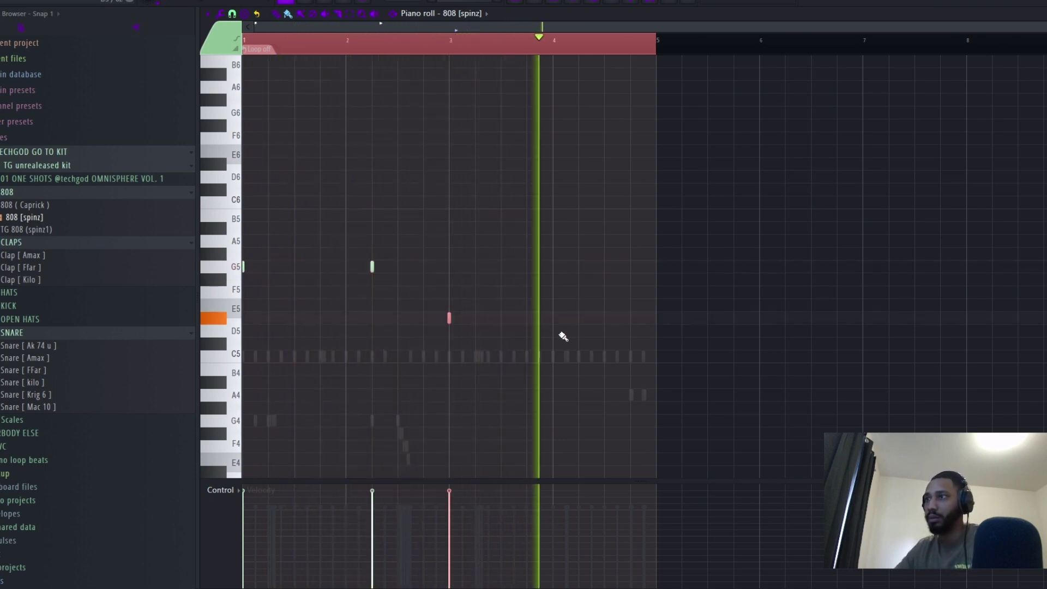
{"action": "left_click", "coordinate": [580, 357]}
{"action": "right_click", "coordinate": [580, 357]}
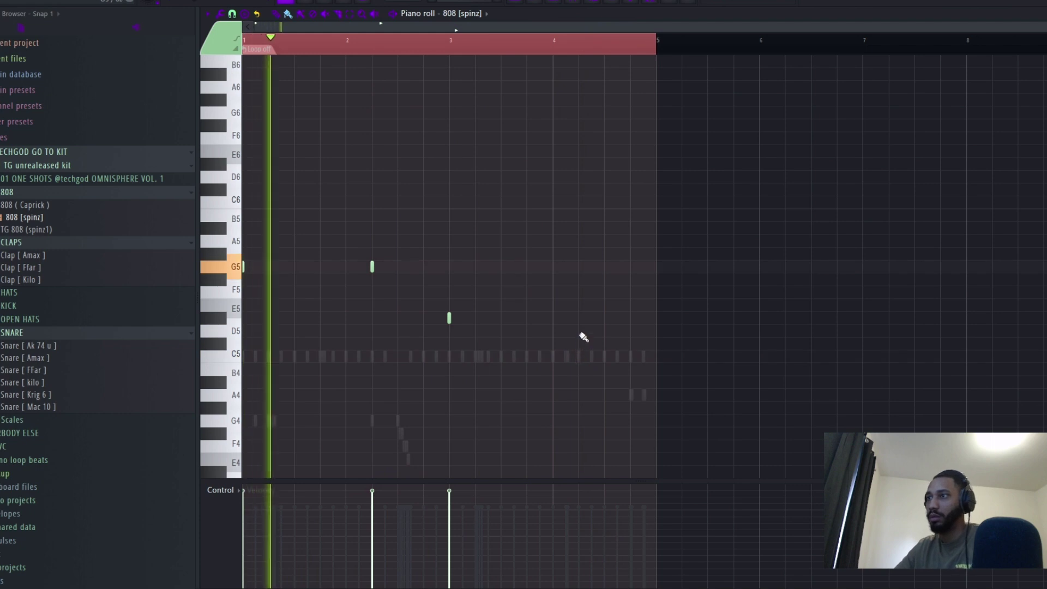
{"action": "left_click", "coordinate": [579, 330]}
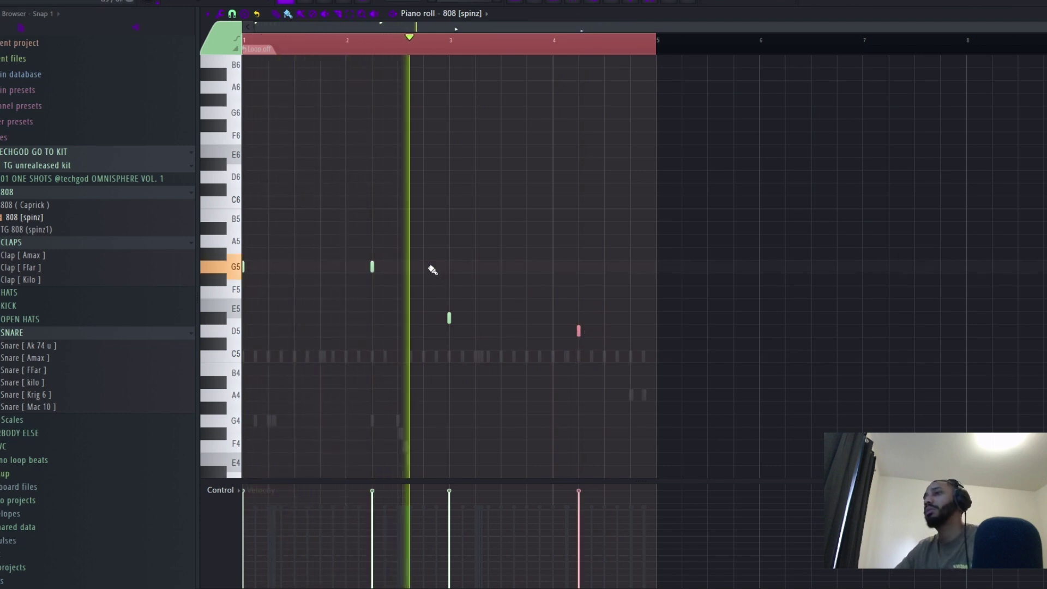
Switch to a snap finer than Beat and add a G5 808 note on beat 4 of bar 1
{"action": "left_click", "coordinate": [208, 13]}
{"action": "left_click", "coordinate": [232, 13]}
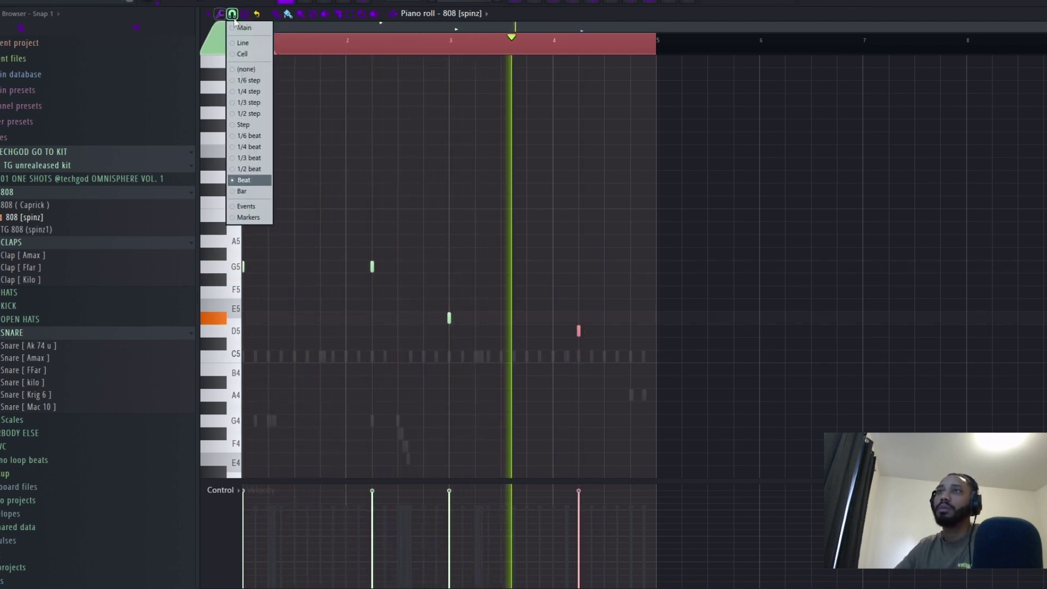
{"action": "left_click", "coordinate": [260, 152]}
{"action": "left_click", "coordinate": [320, 267]}
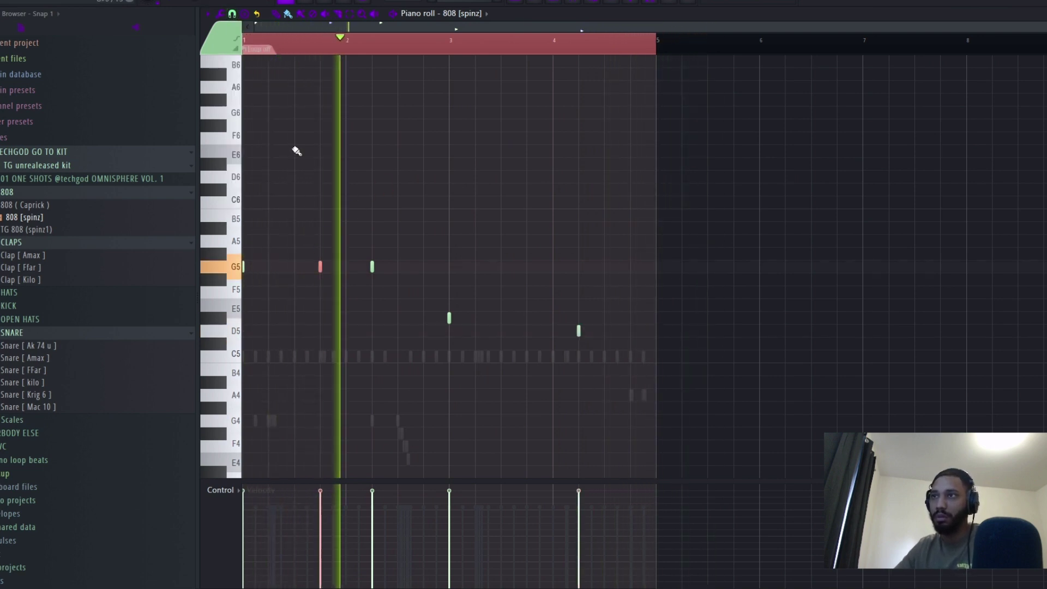
With 1/2 beat snap, add D#5 on beat 4 of bar 3 and two closing D5s in bar 4, and duplicate the four-bar line to bars 5-8
{"action": "left_click", "coordinate": [233, 14]}
{"action": "left_click", "coordinate": [256, 171]}
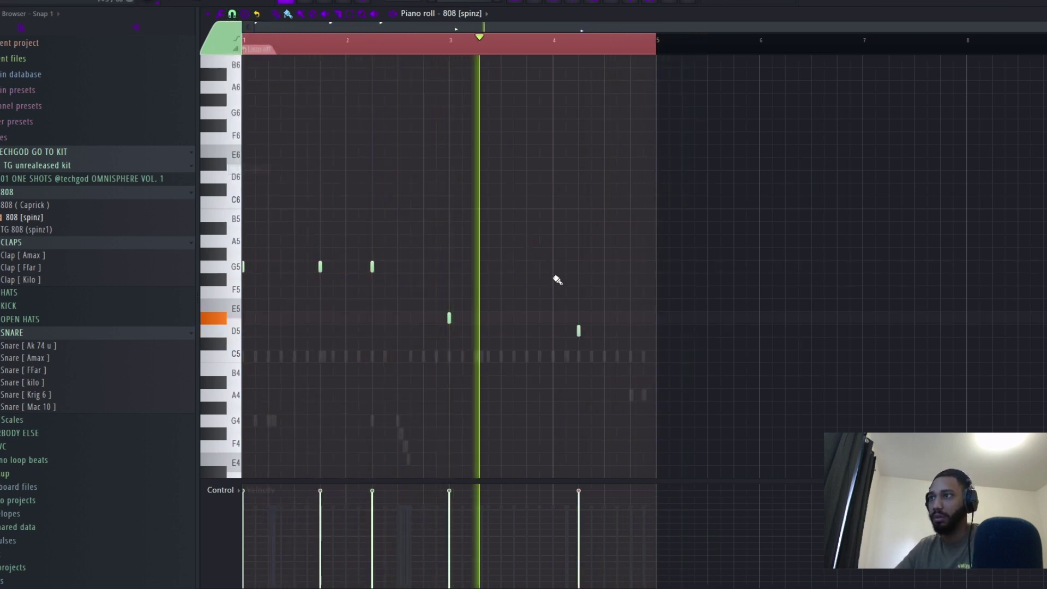
{"action": "left_click", "coordinate": [528, 318]}
{"action": "left_click", "coordinate": [619, 331]}
{"action": "left_click", "coordinate": [632, 331]}
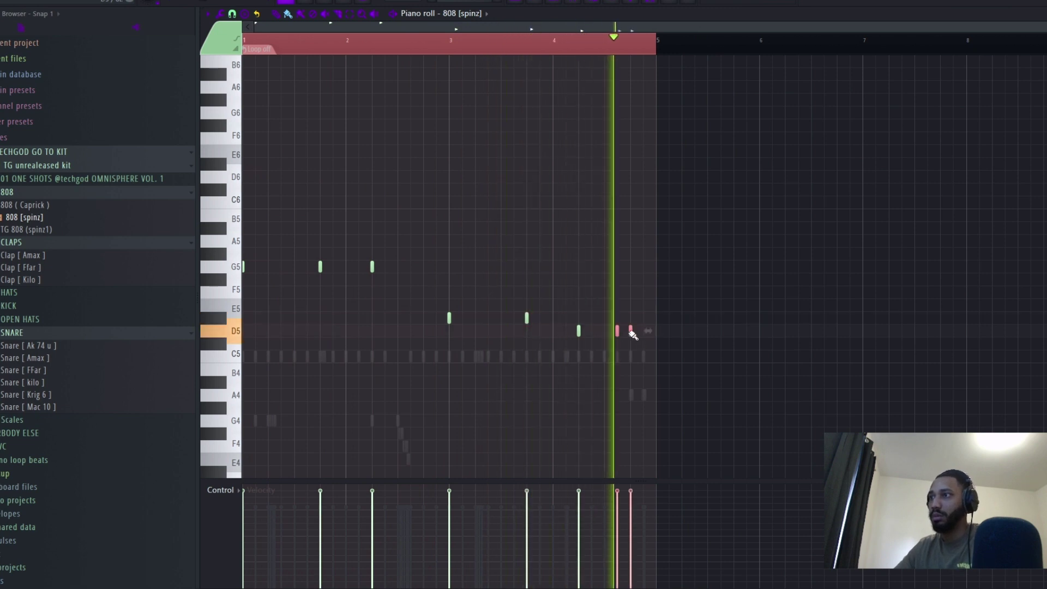
{"action": "key", "text": "ctrl+b"}
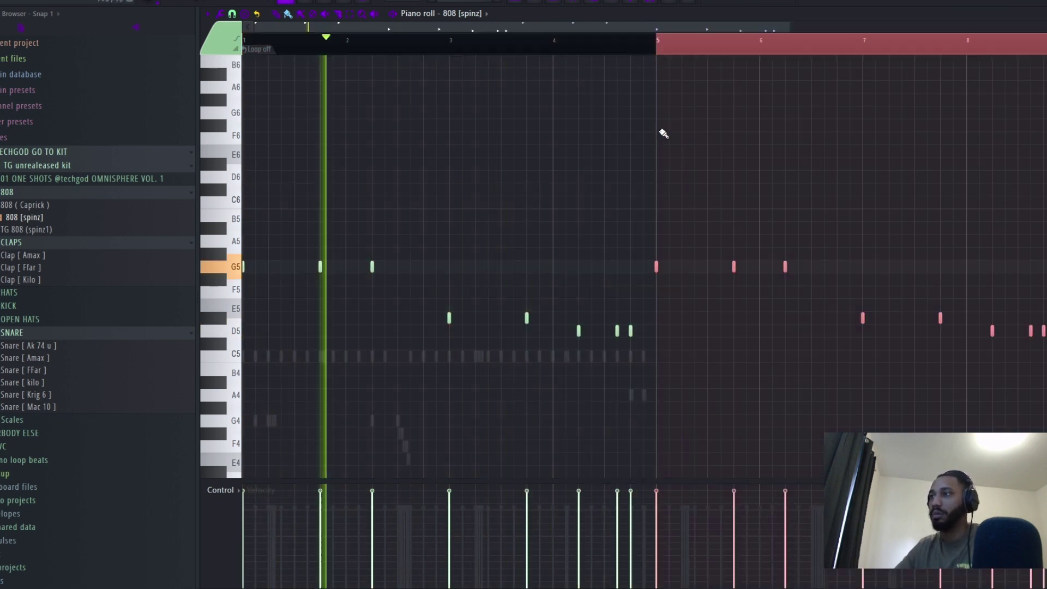
Set snap to 1/2 step, lengthen the D5 before beat 4 of bar 4 to reach that beat, and chop it into four hits
{"action": "left_click", "coordinate": [233, 14]}
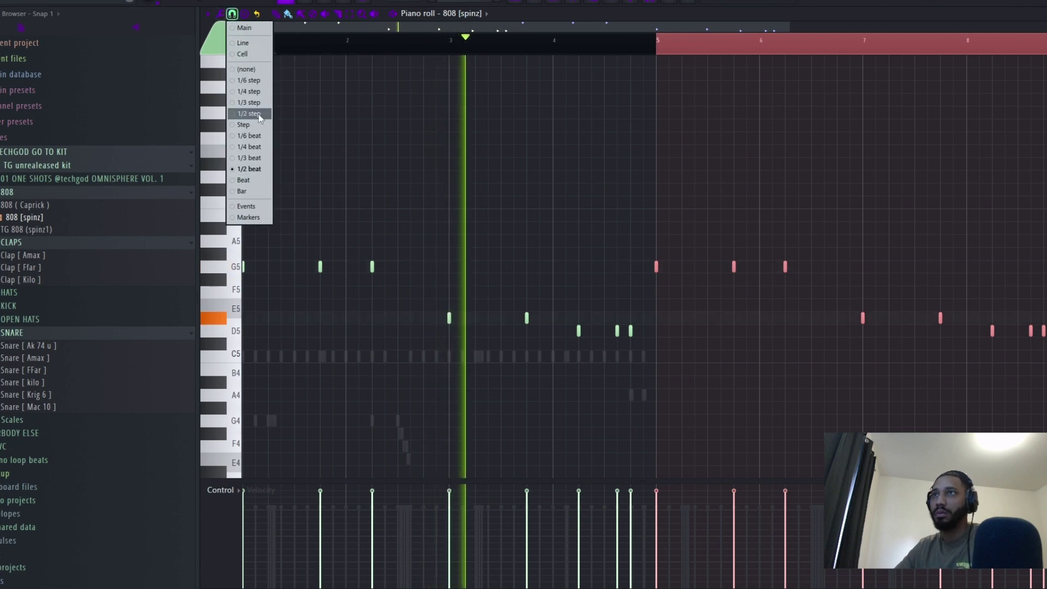
{"action": "left_click", "coordinate": [259, 115]}
{"action": "scroll", "coordinate": [550, 303], "scroll_direction": "up", "scroll_amount": 2}
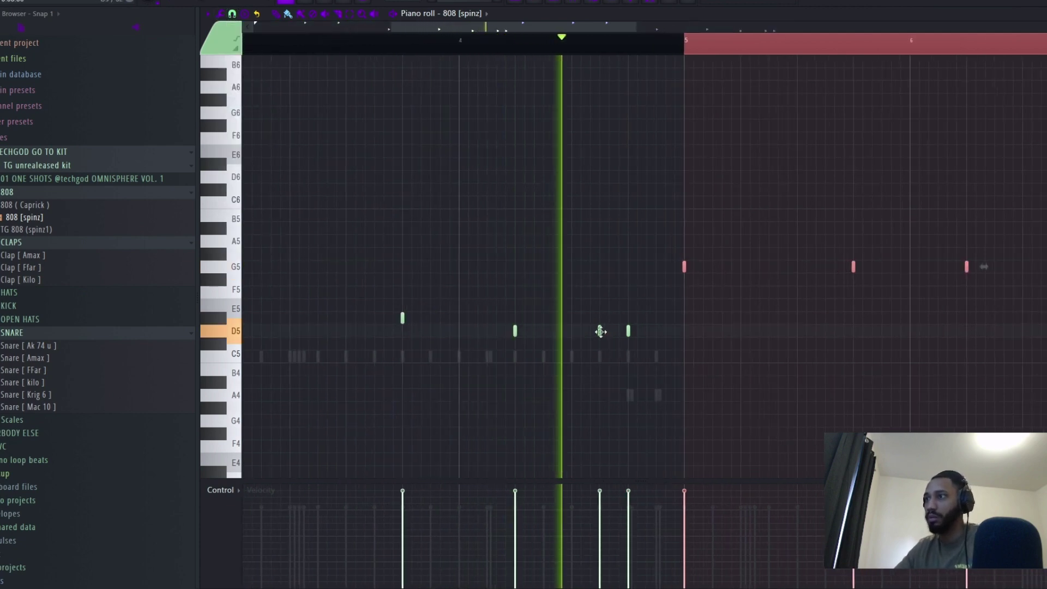
{"action": "left_click", "coordinate": [600, 331]}
{"action": "key", "text": "alt+u"}
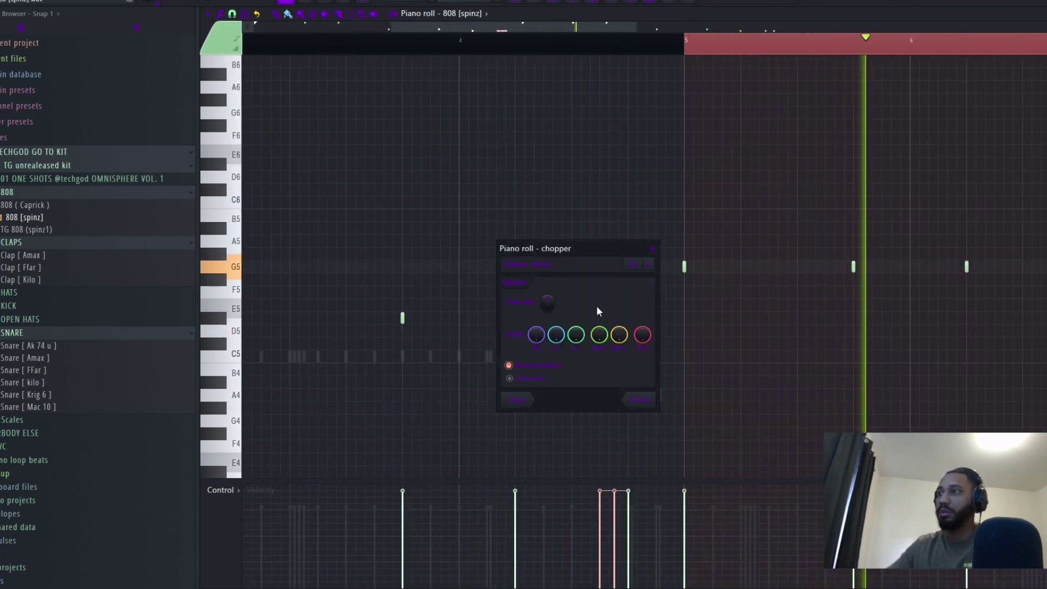
{"action": "left_click_drag", "start_coordinate": [568, 243], "coordinate": [463, 251]}
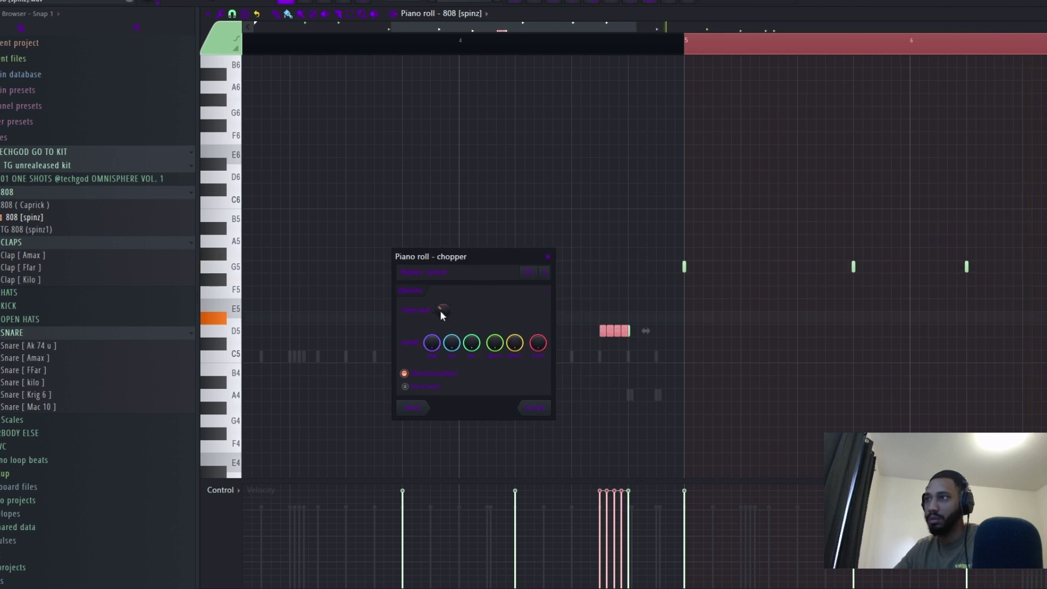
{"action": "left_click", "coordinate": [533, 409]}
Add an A5 at the start of bar 8 and a D#5 half a beat before it, and delete the trial F5 in bar 8
{"action": "scroll", "coordinate": [698, 215], "scroll_direction": "down", "scroll_amount": 2}
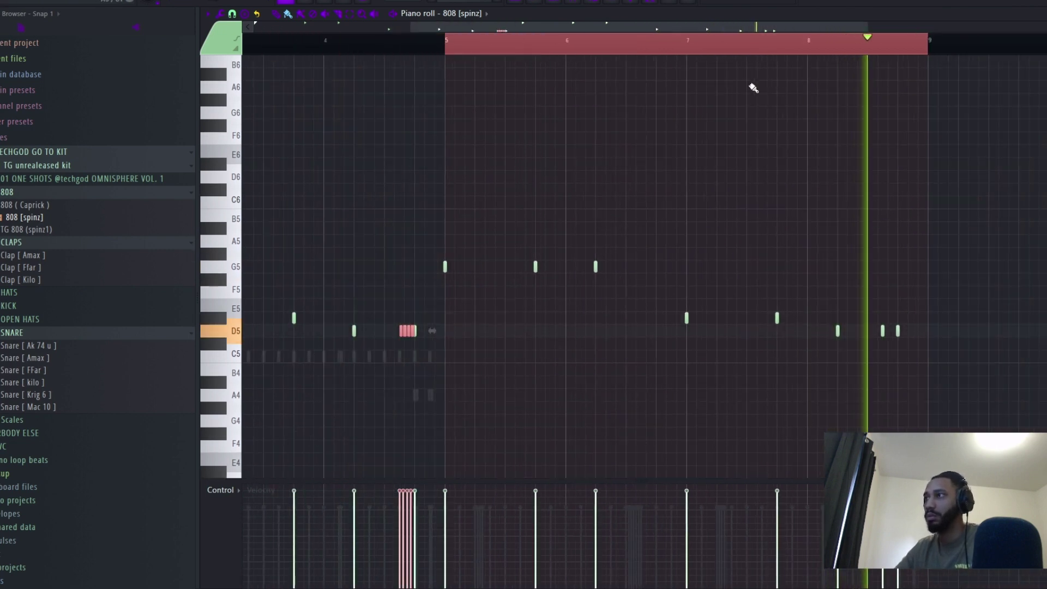
{"action": "left_click", "coordinate": [693, 48]}
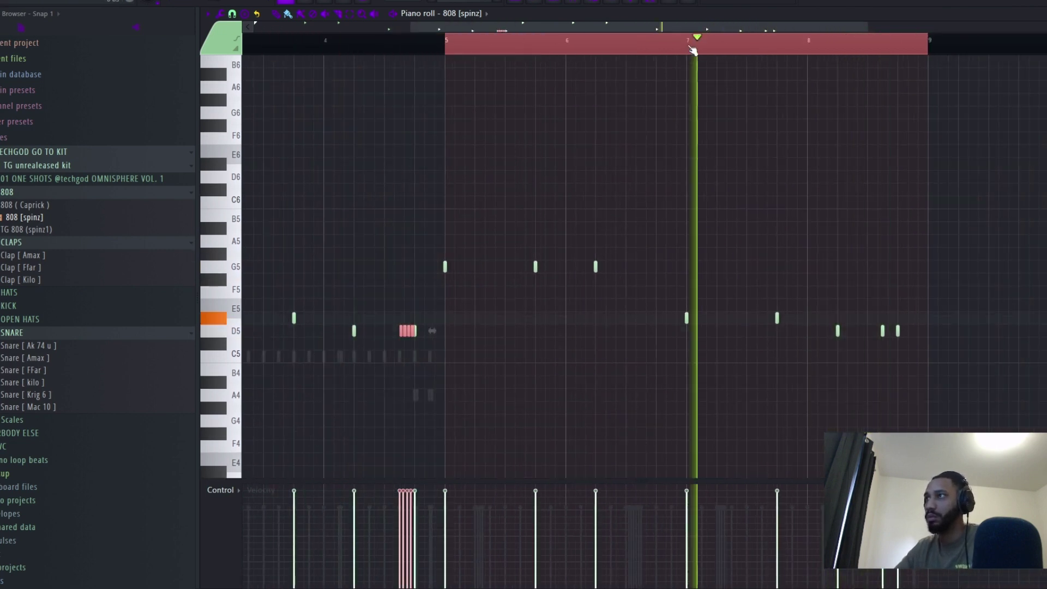
{"action": "left_click", "coordinate": [583, 34]}
{"action": "scroll", "coordinate": [810, 333], "scroll_direction": "up", "scroll_amount": 2}
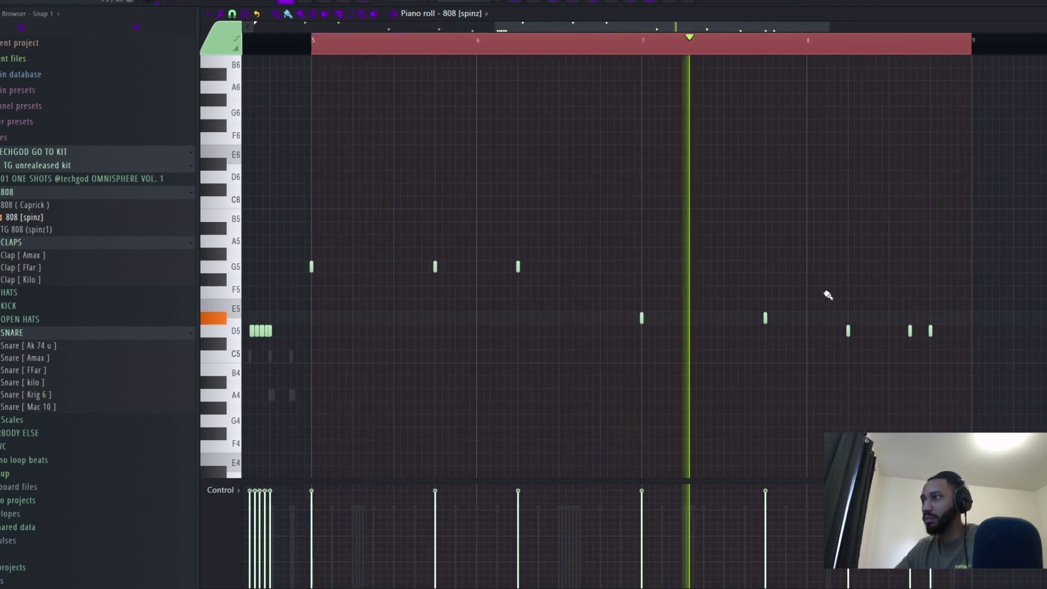
{"action": "left_click", "coordinate": [826, 294]}
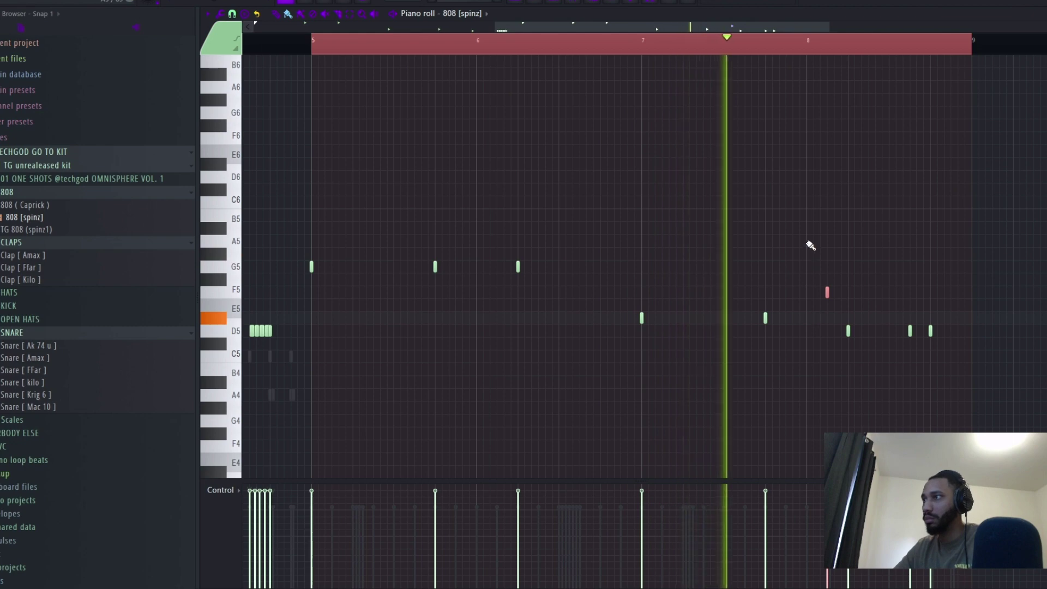
{"action": "left_click", "coordinate": [809, 242]}
{"action": "key", "text": "space"}
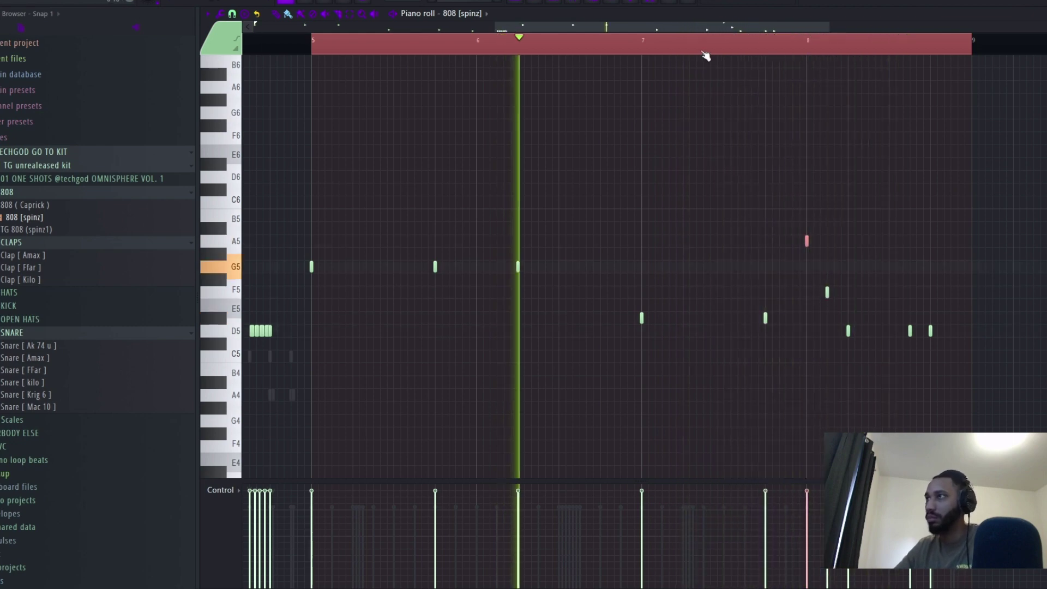
{"action": "left_click", "coordinate": [786, 318]}
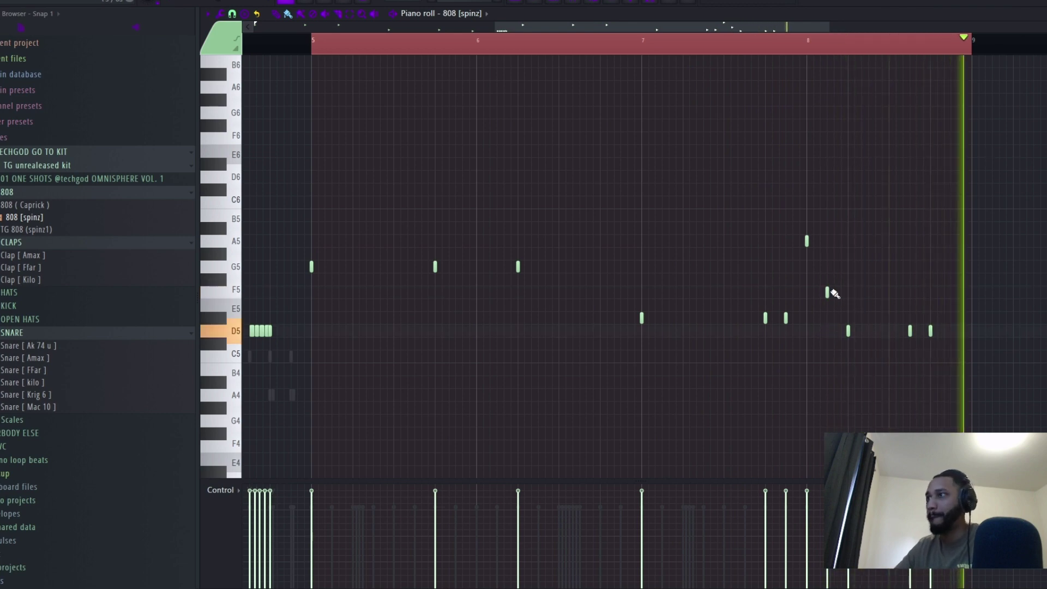
{"action": "right_click", "coordinate": [828, 292]}
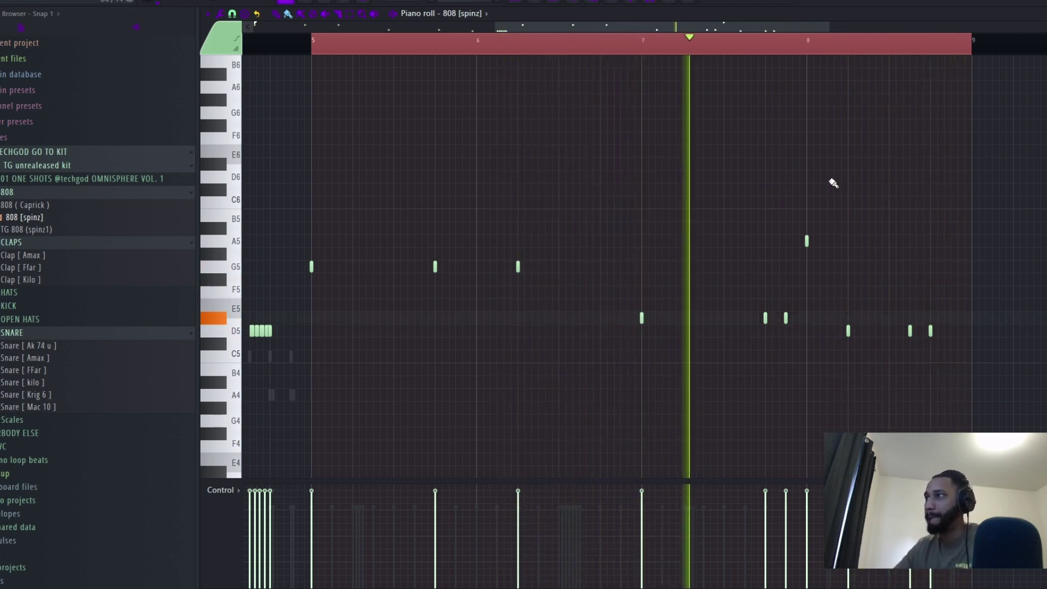
Try a D6 note half a beat into bar 8, lengthened to half a beat and chopped into two hits, during playback
{"action": "left_click", "coordinate": [828, 178]}
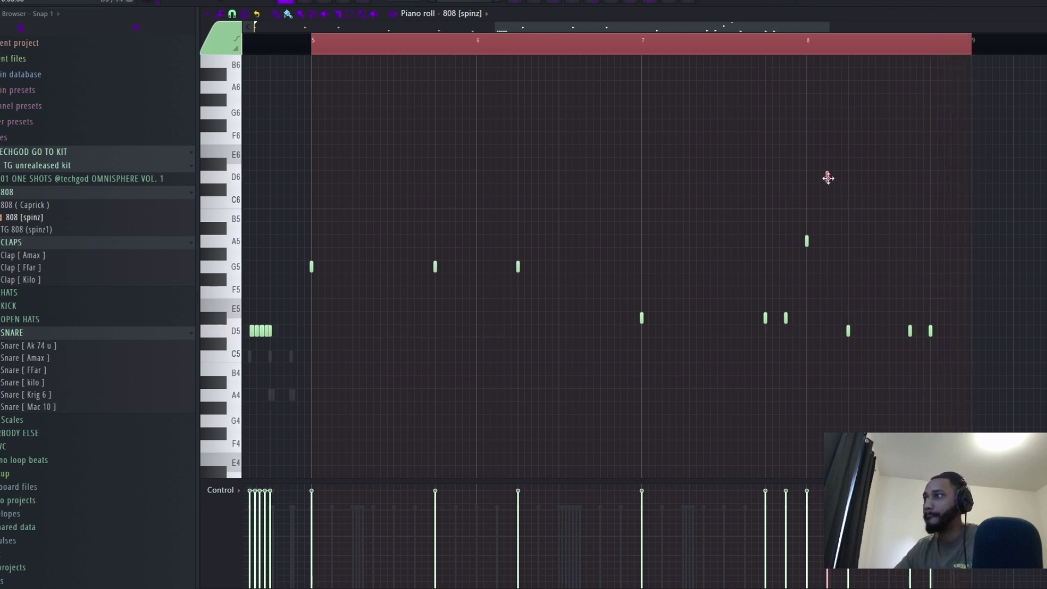
{"action": "key", "text": "alt+u"}
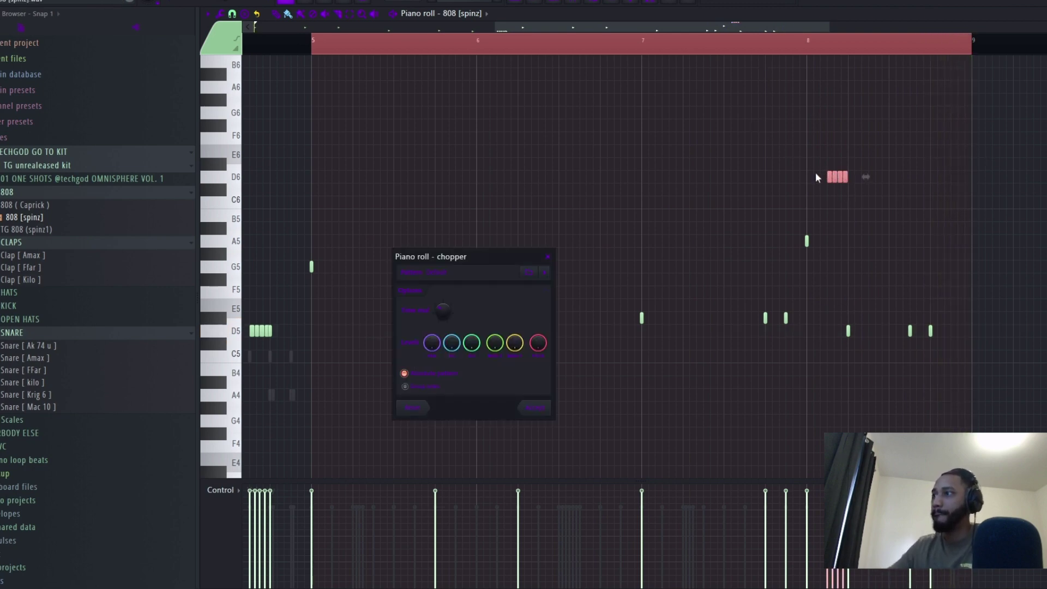
{"action": "left_click", "coordinate": [537, 408]}
{"action": "key", "text": "space"}
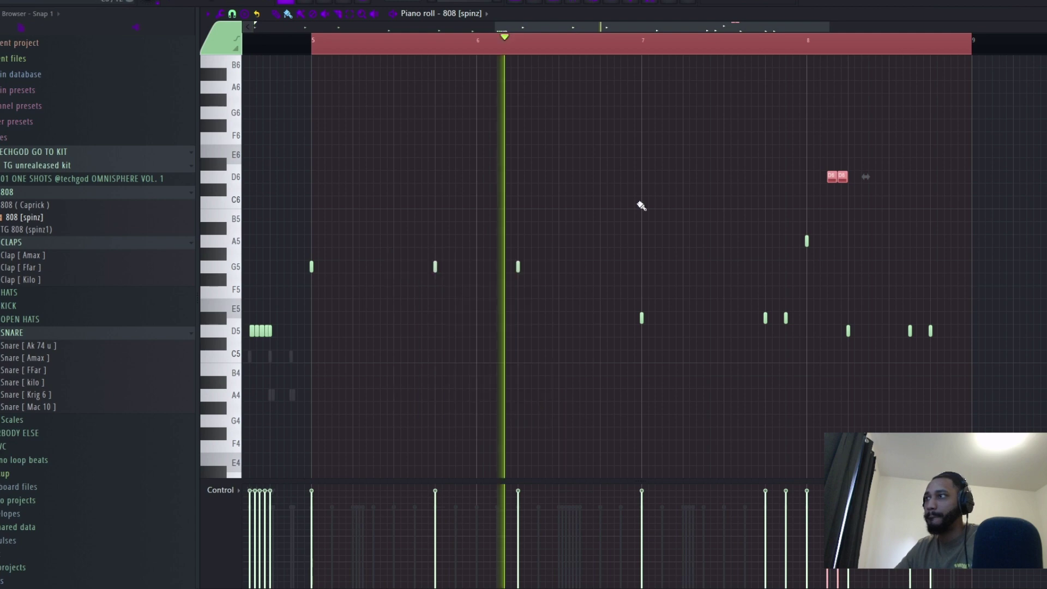
{"action": "key", "text": "ctrl+d"}
{"action": "scroll", "coordinate": [712, 162], "scroll_direction": "down", "scroll_amount": 3}
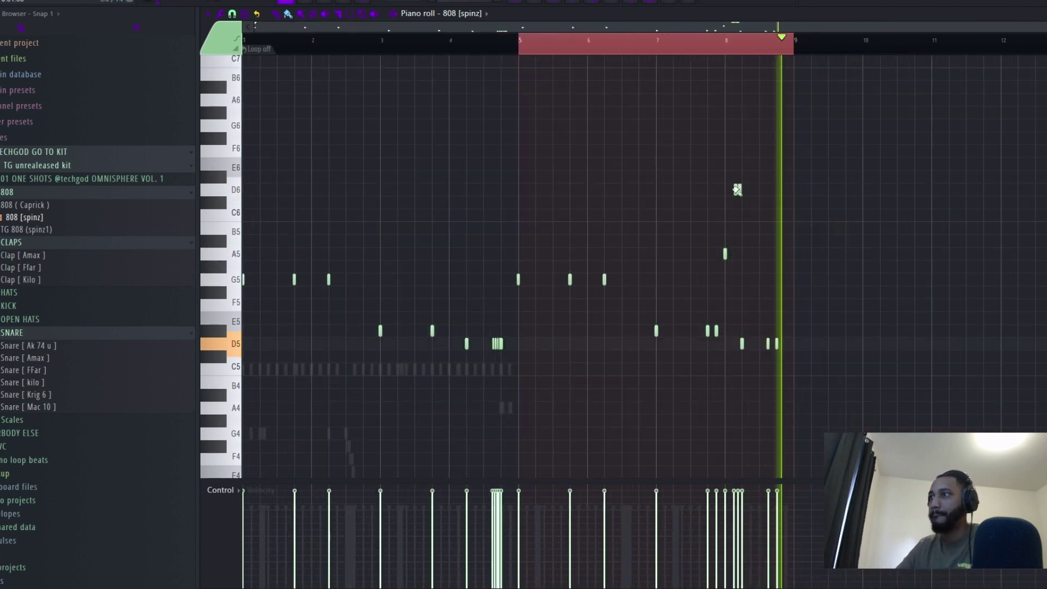
{"action": "scroll", "coordinate": [741, 217], "scroll_direction": "up", "scroll_amount": 3}
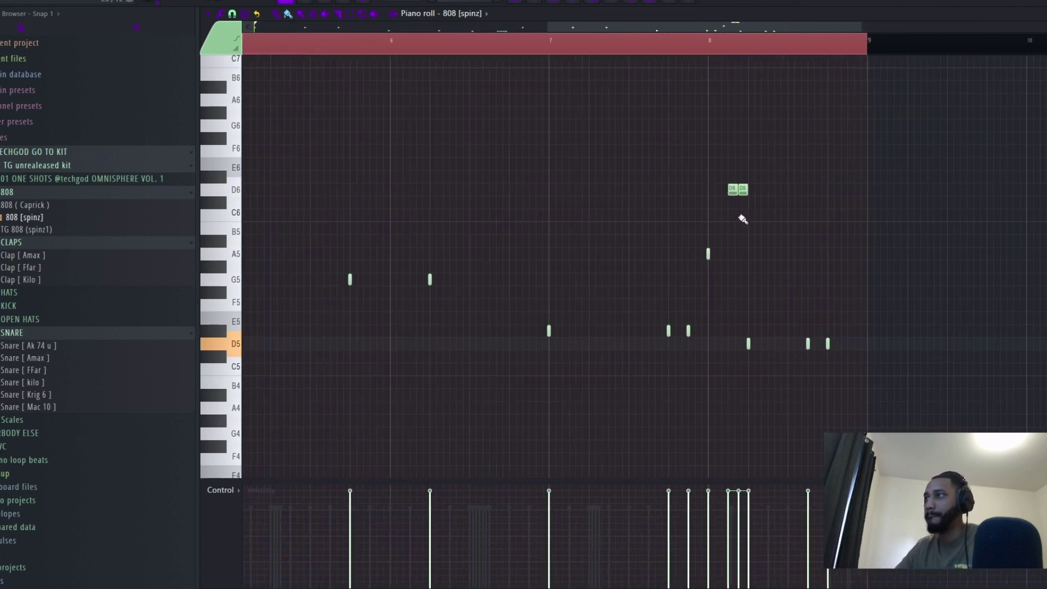
Delete the chopped D6 hits and the A5 in bar 8, and add a single D6 at the start of bar 8
{"action": "left_click", "coordinate": [232, 14]}
{"action": "right_click", "coordinate": [740, 191]}
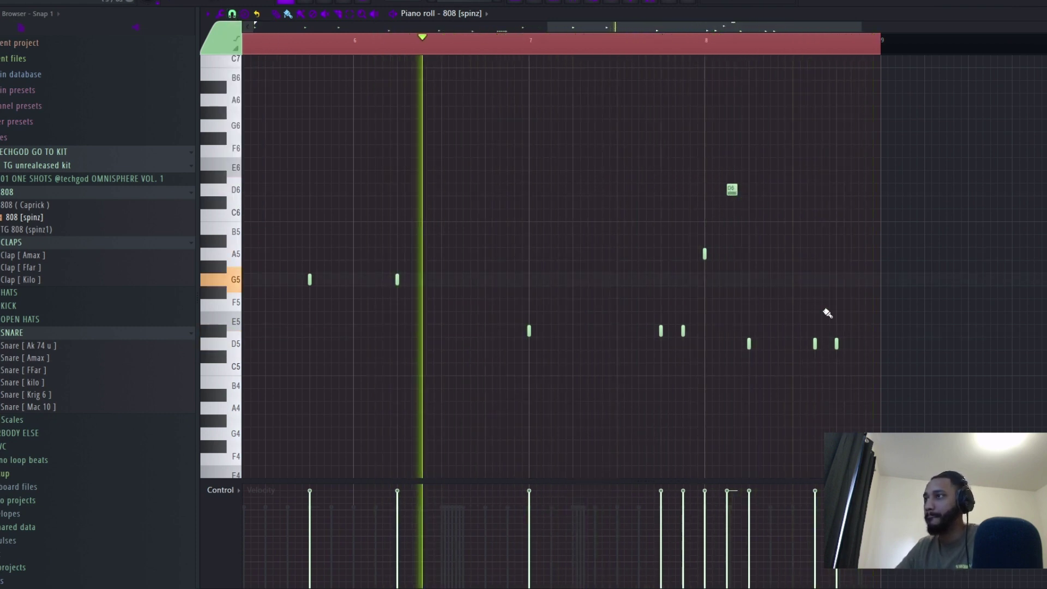
{"action": "right_click", "coordinate": [704, 256]}
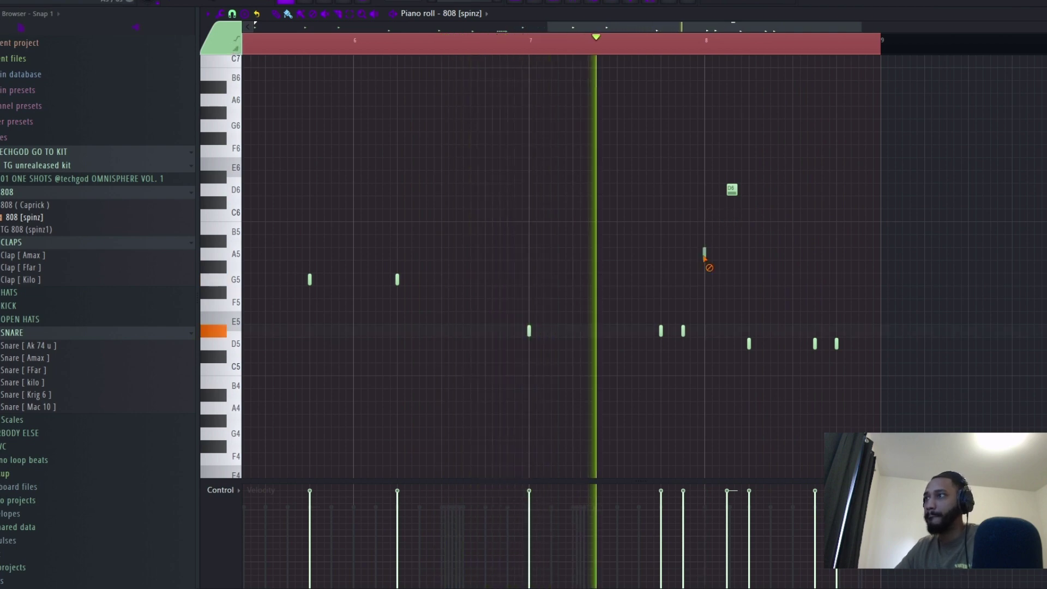
{"action": "left_click", "coordinate": [707, 190]}
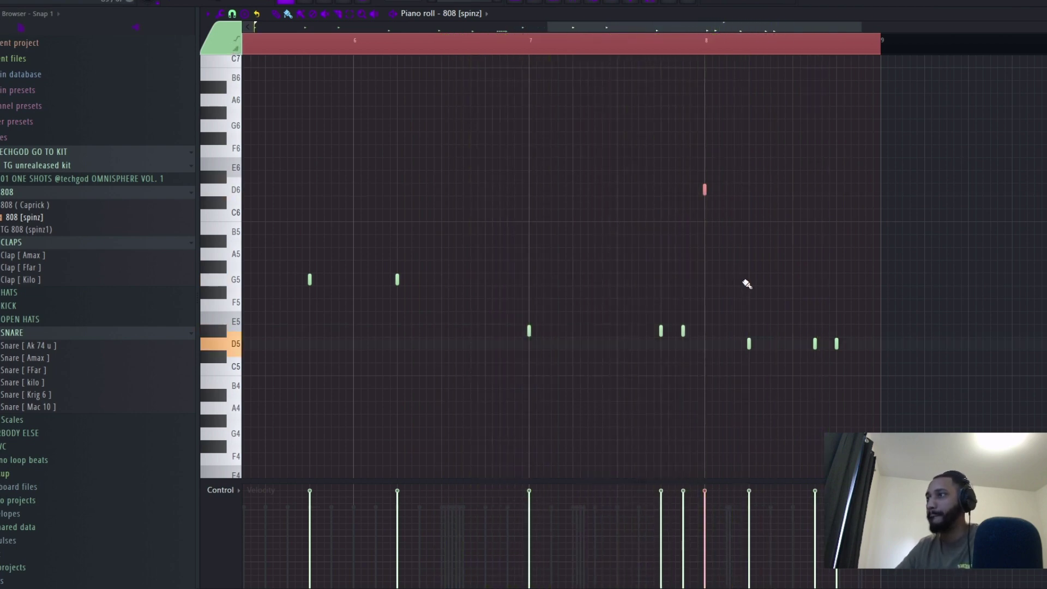
{"action": "scroll", "coordinate": [750, 284], "scroll_direction": "down", "scroll_amount": 3}
In the Playlist, delete the Pattern 2 clip at bar 17 and place a unique copy of Pattern 3 at bar 25 on Track 12
{"action": "left_click", "coordinate": [515, 3]}
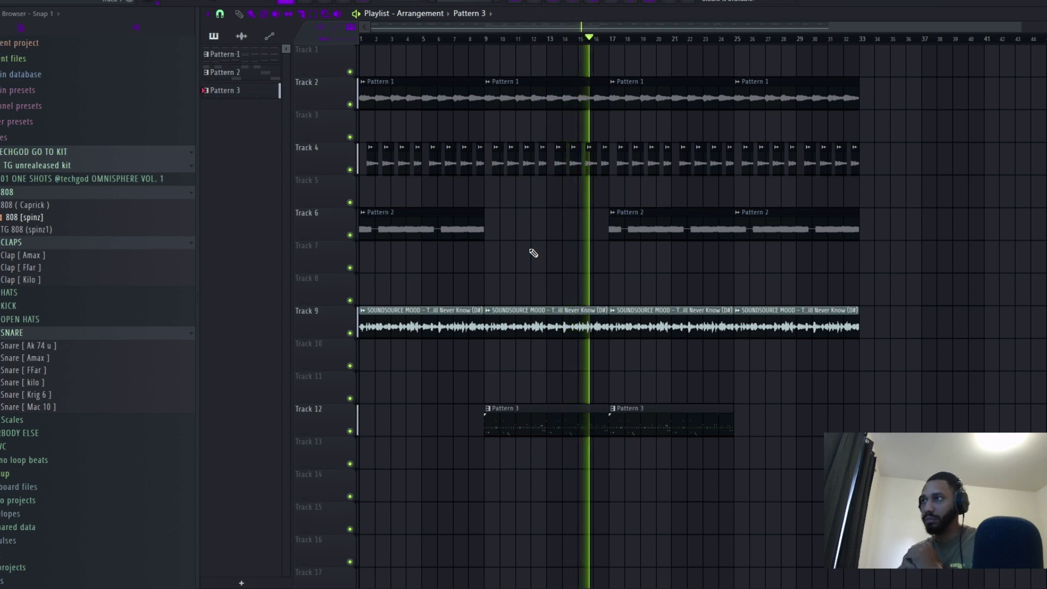
{"action": "right_click", "coordinate": [681, 233]}
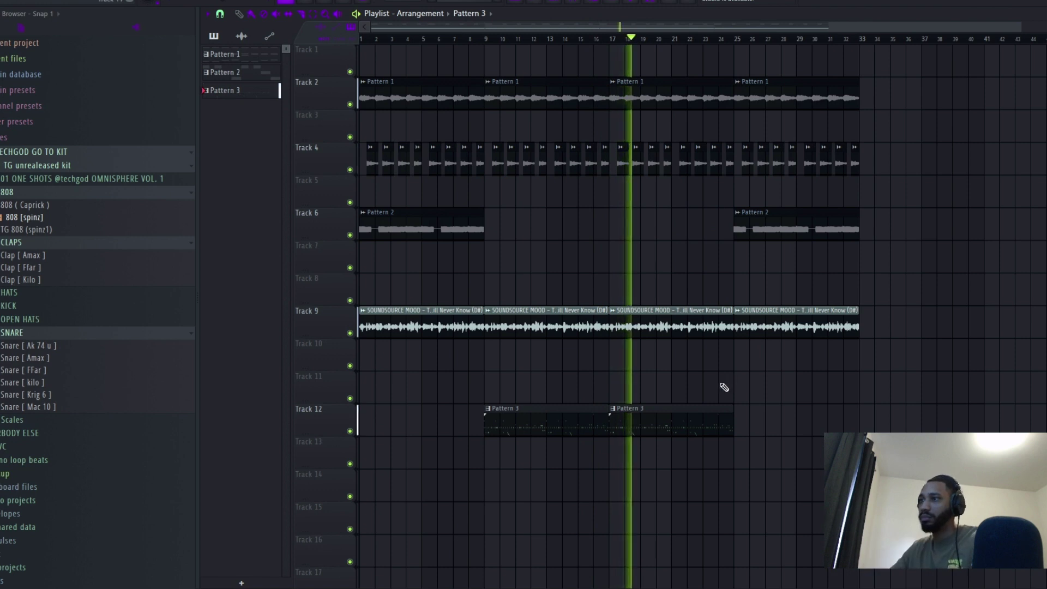
{"action": "left_click", "coordinate": [742, 420]}
{"action": "left_click", "coordinate": [739, 411]}
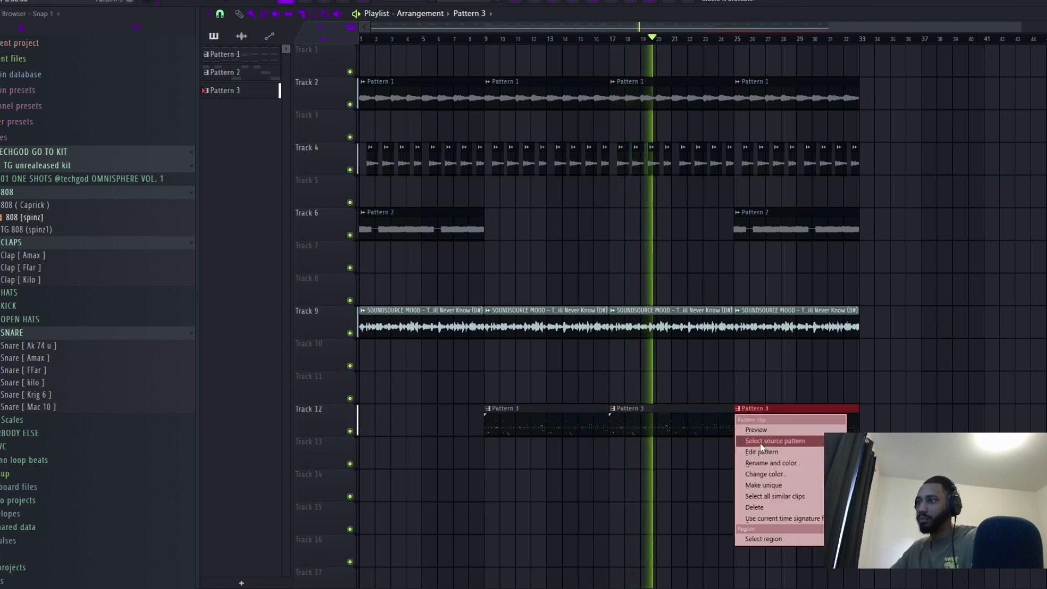
{"action": "left_click", "coordinate": [766, 431]}
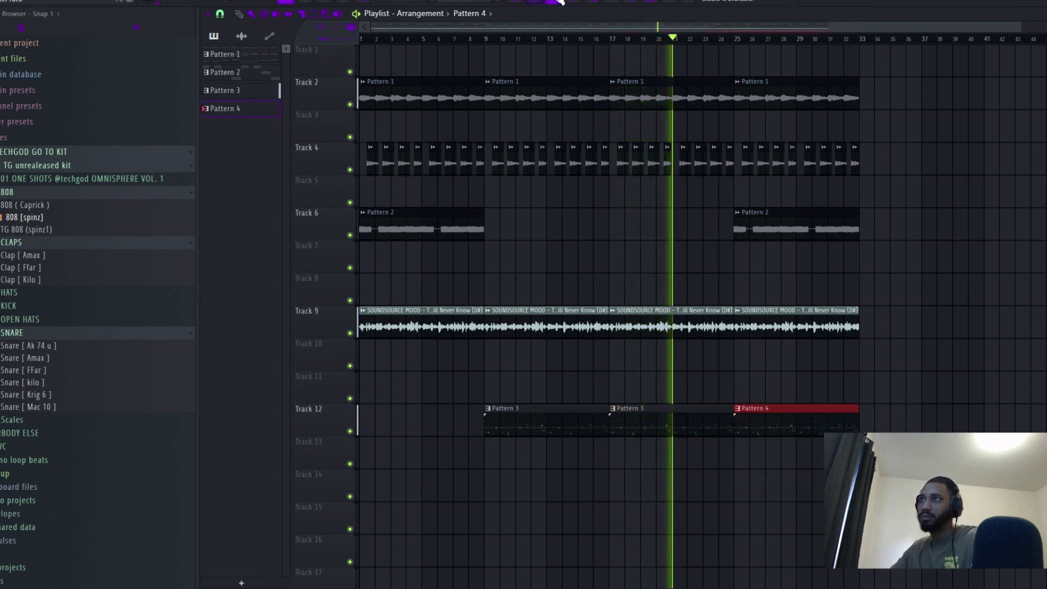
Clear the 808 [spinz] and open hat parts from Pattern 4
{"action": "key", "text": "F6"}
{"action": "key", "text": "ctrl+x"}
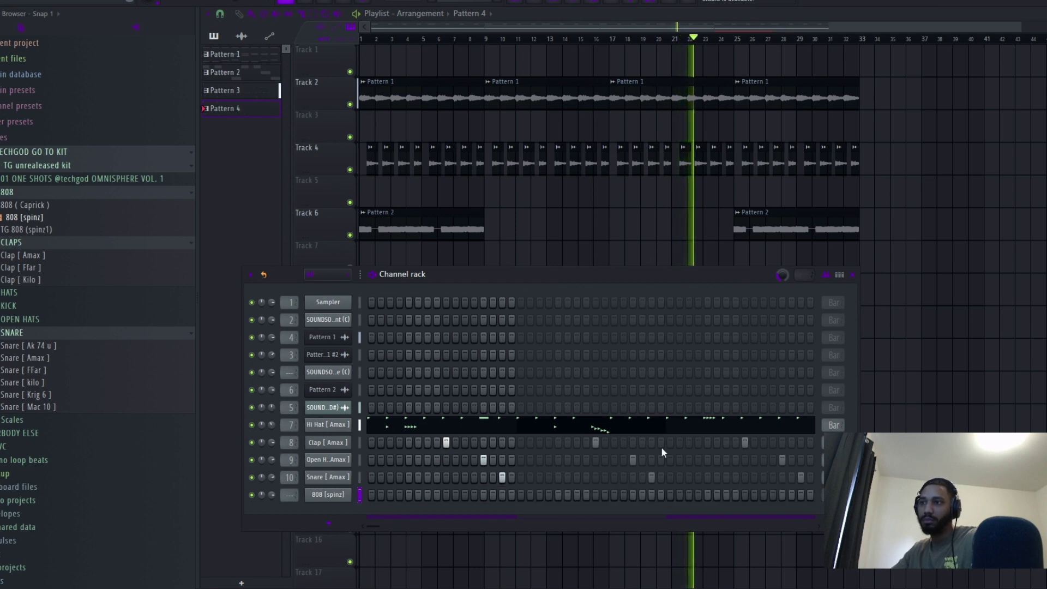
{"action": "left_click", "coordinate": [358, 460]}
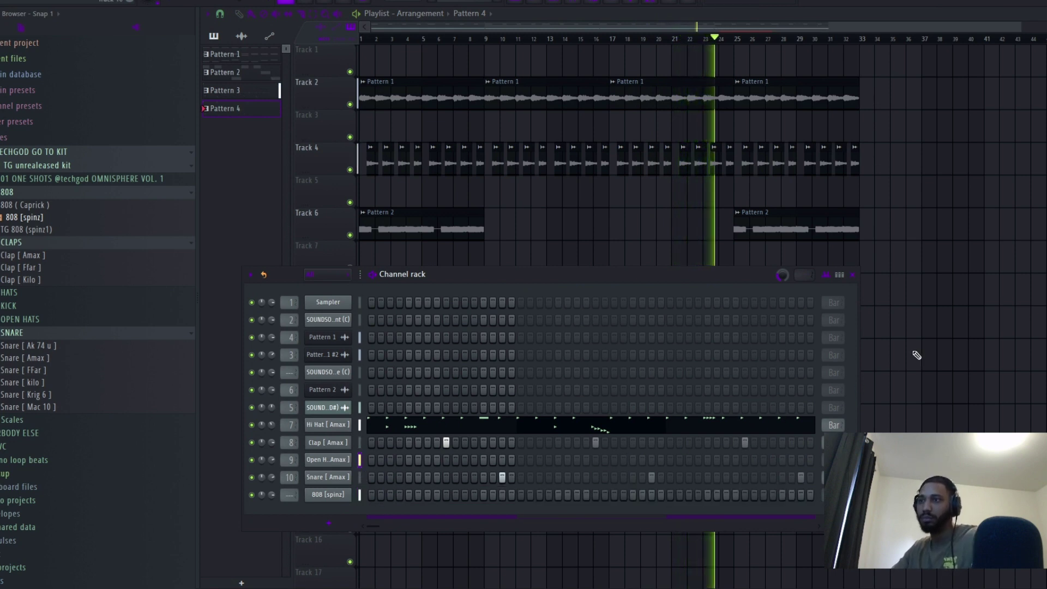
{"action": "key", "text": "F6"}
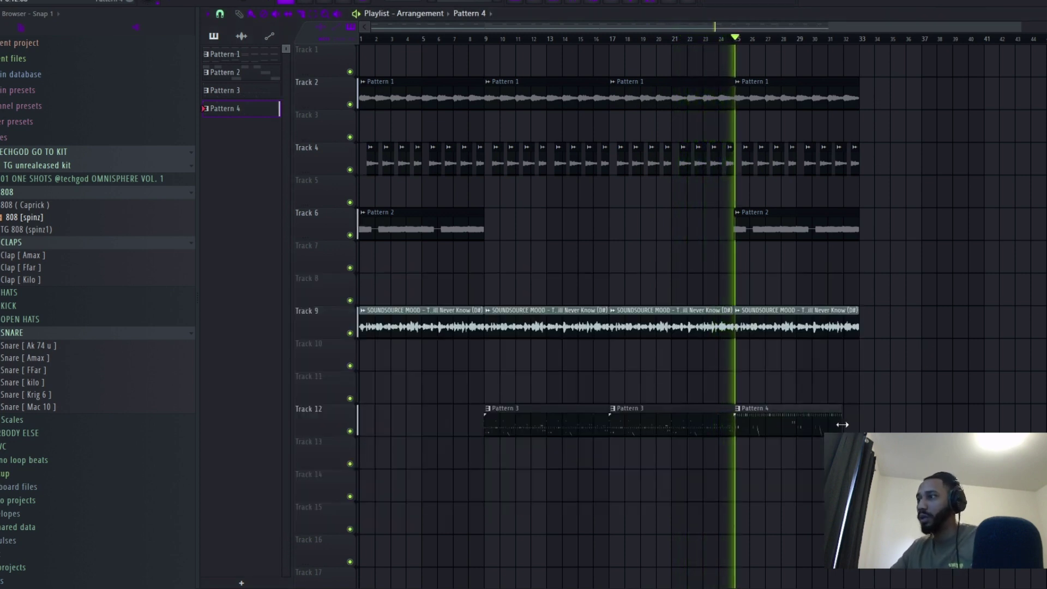
{"action": "scroll", "coordinate": [918, 393], "scroll_direction": "down", "scroll_amount": 1}
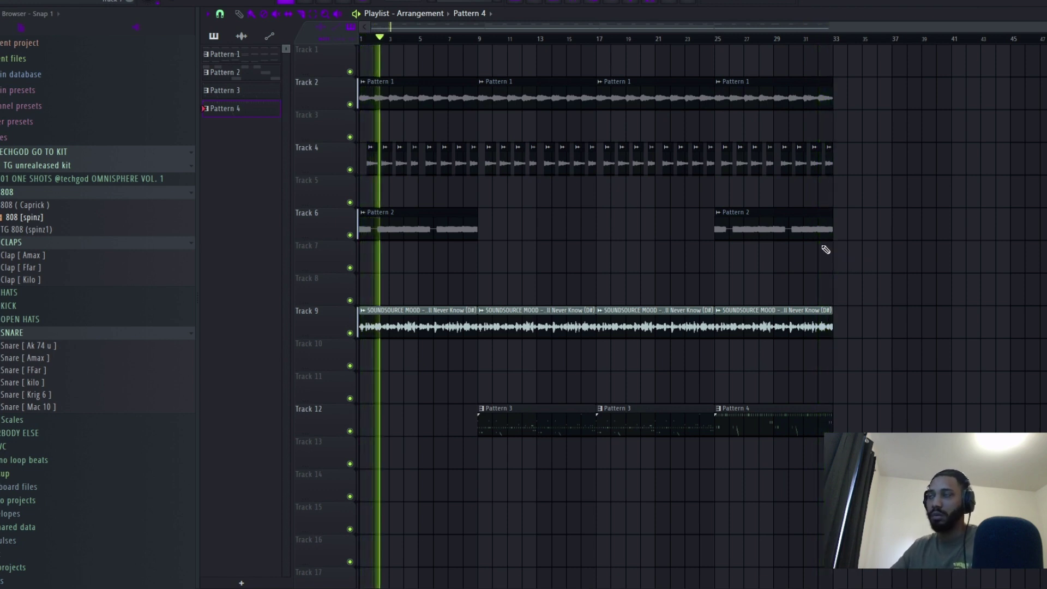
Switch to the OBS Studio window
{"action": "key", "text": "super"}
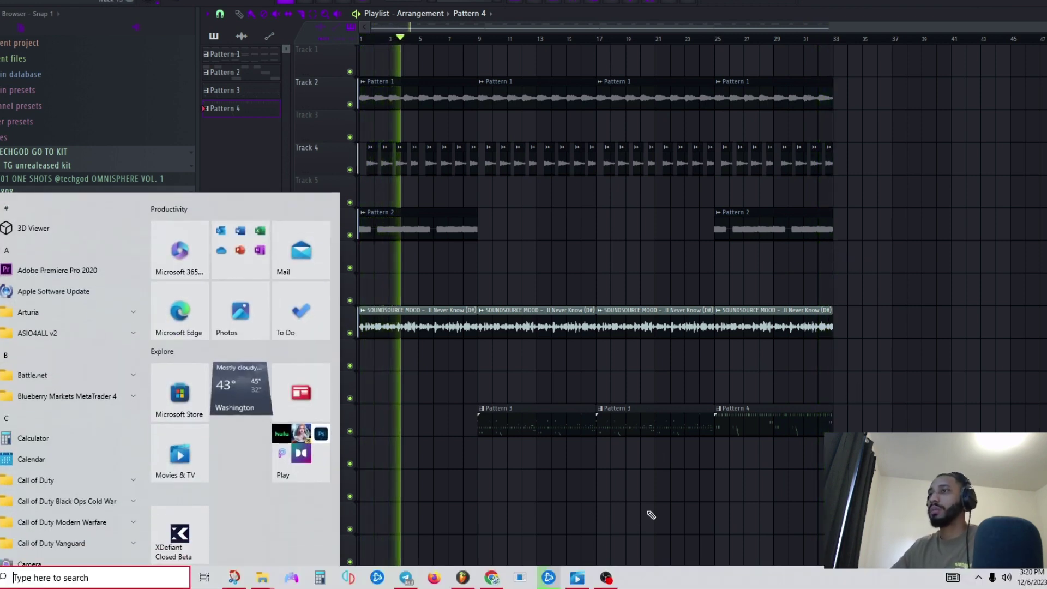
{"action": "key", "text": "super"}
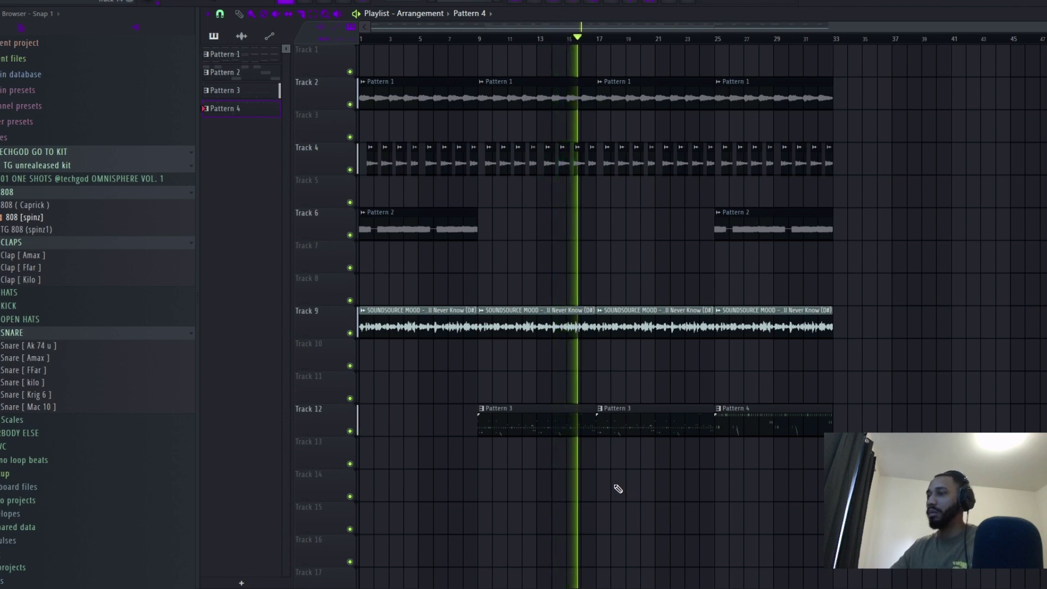
{"action": "key", "text": "super"}
{"action": "left_click", "coordinate": [606, 580]}
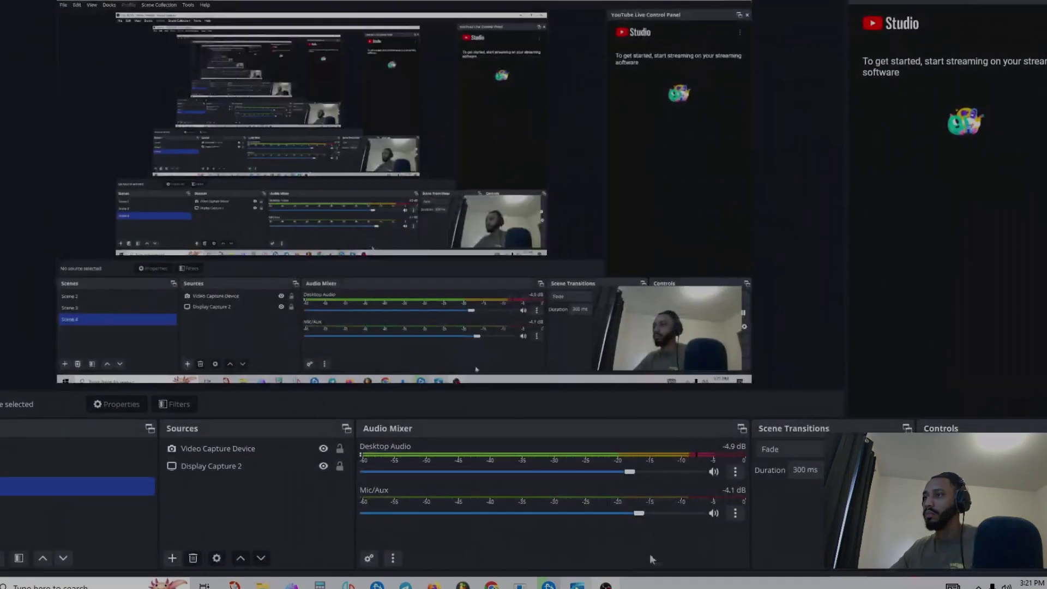